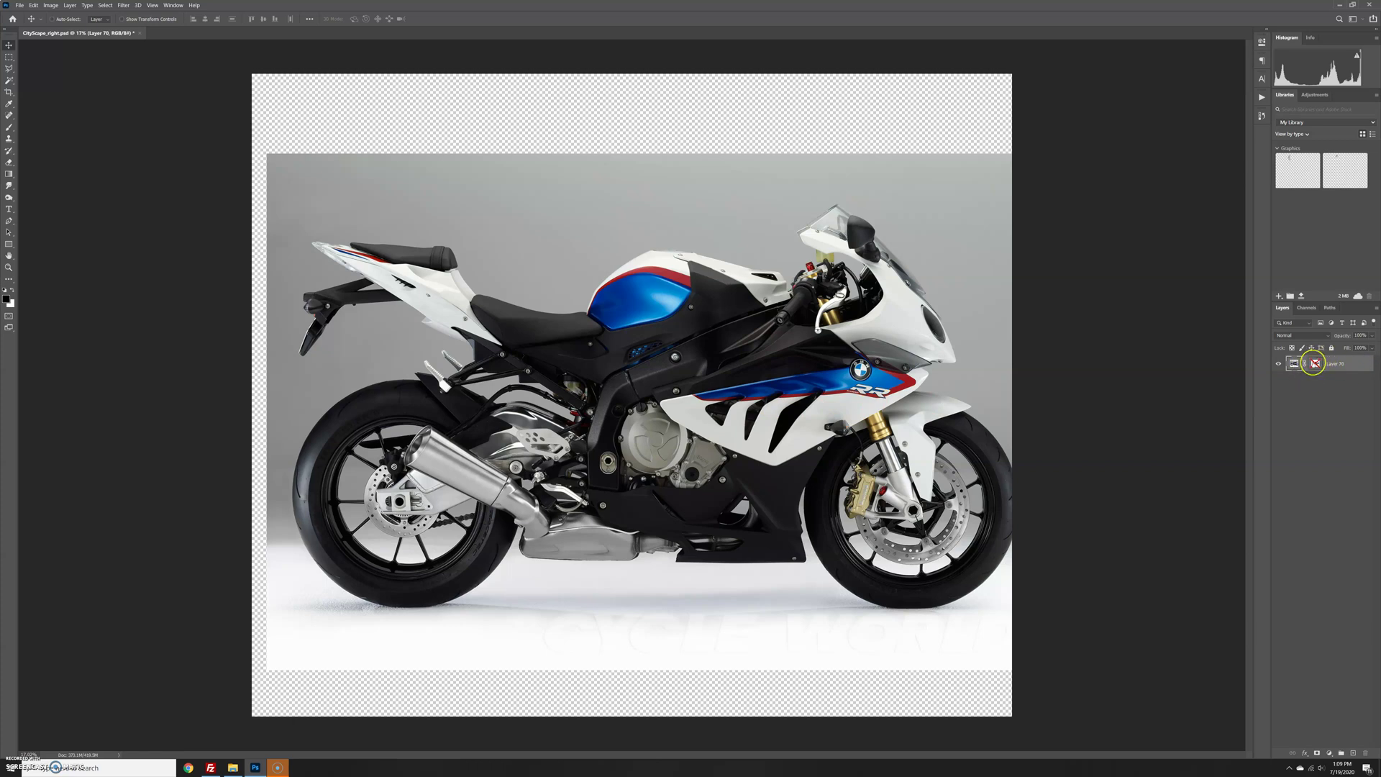
Step: Re-enable Layer 70's layer mask so the fairing panels become transparent cut-outs
shift+click(1315, 363)
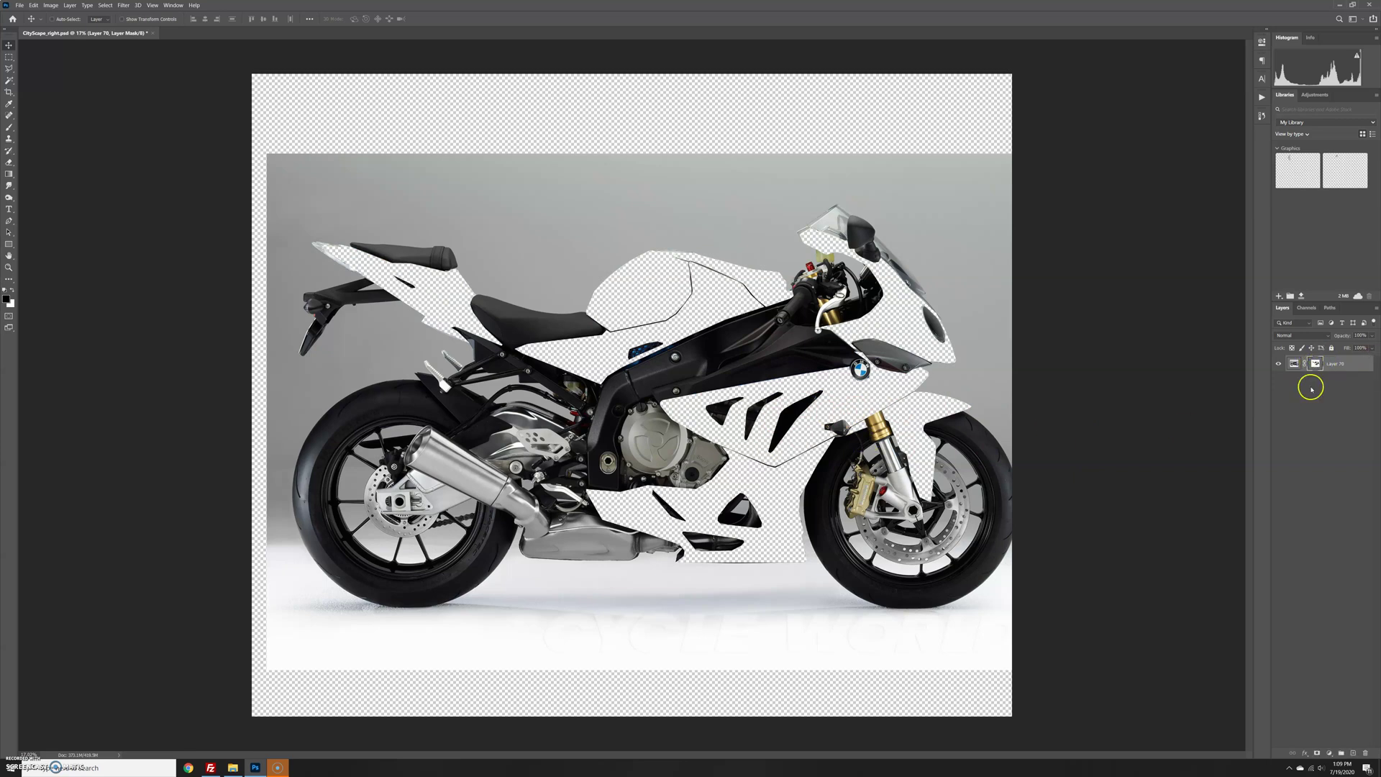
Step: Add a new layer beneath Layer 70 and fill it with a strong blue
click(1353, 754)
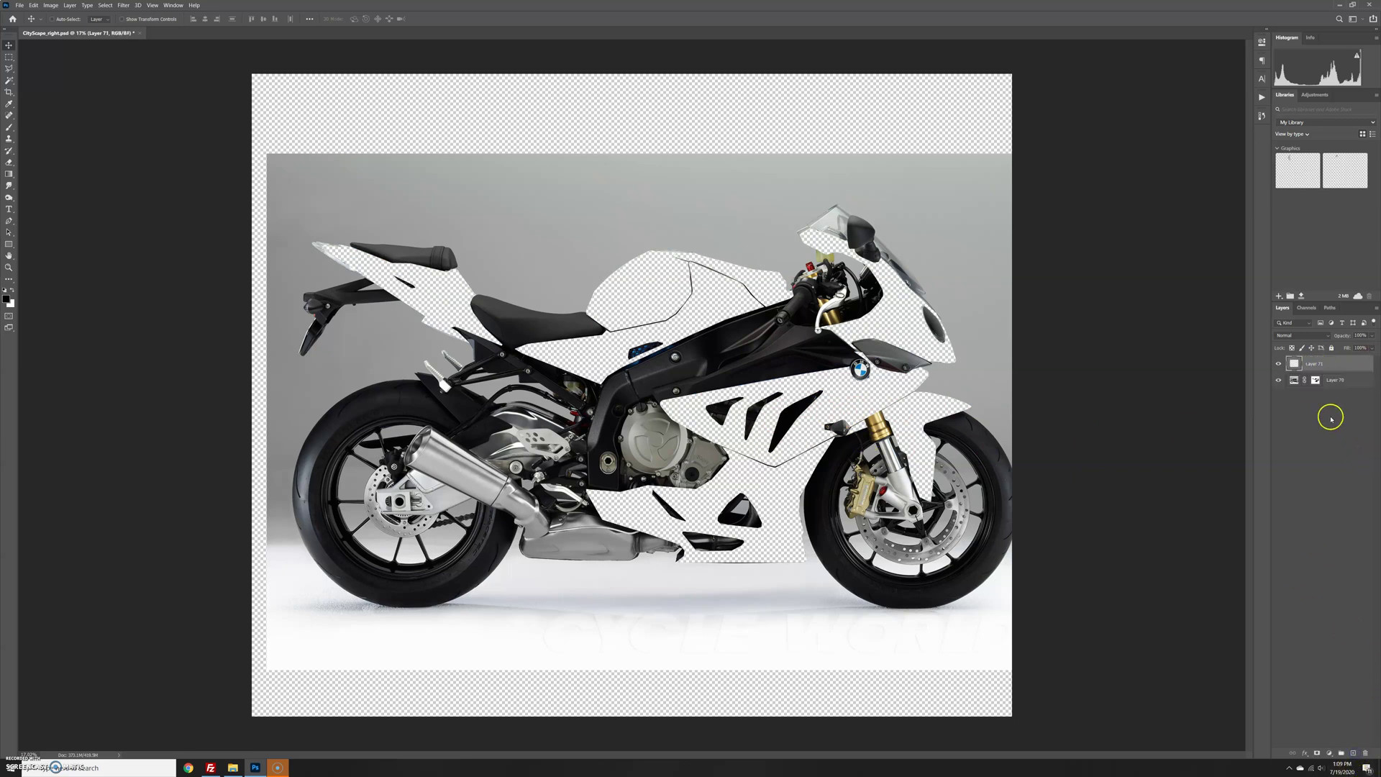
drag(1313, 368, 1313, 387)
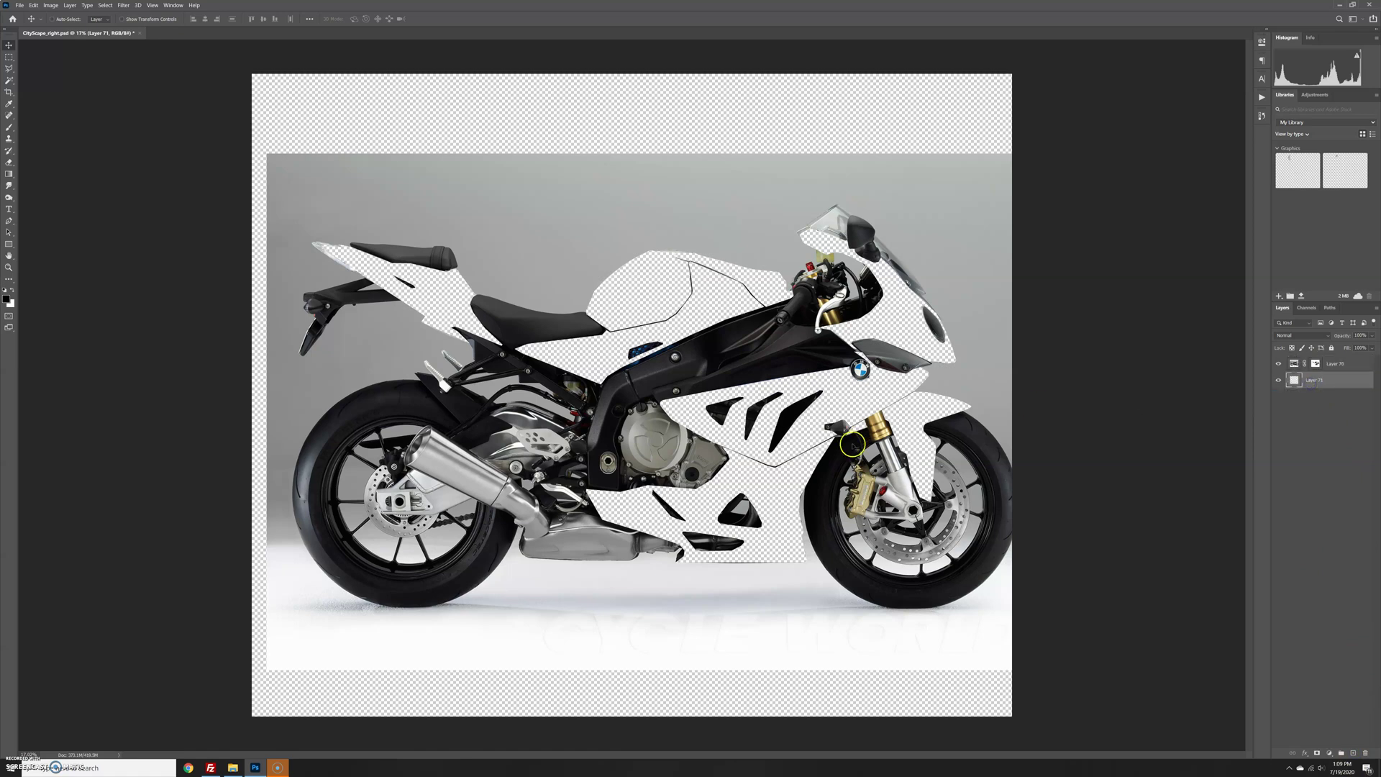
click(6, 297)
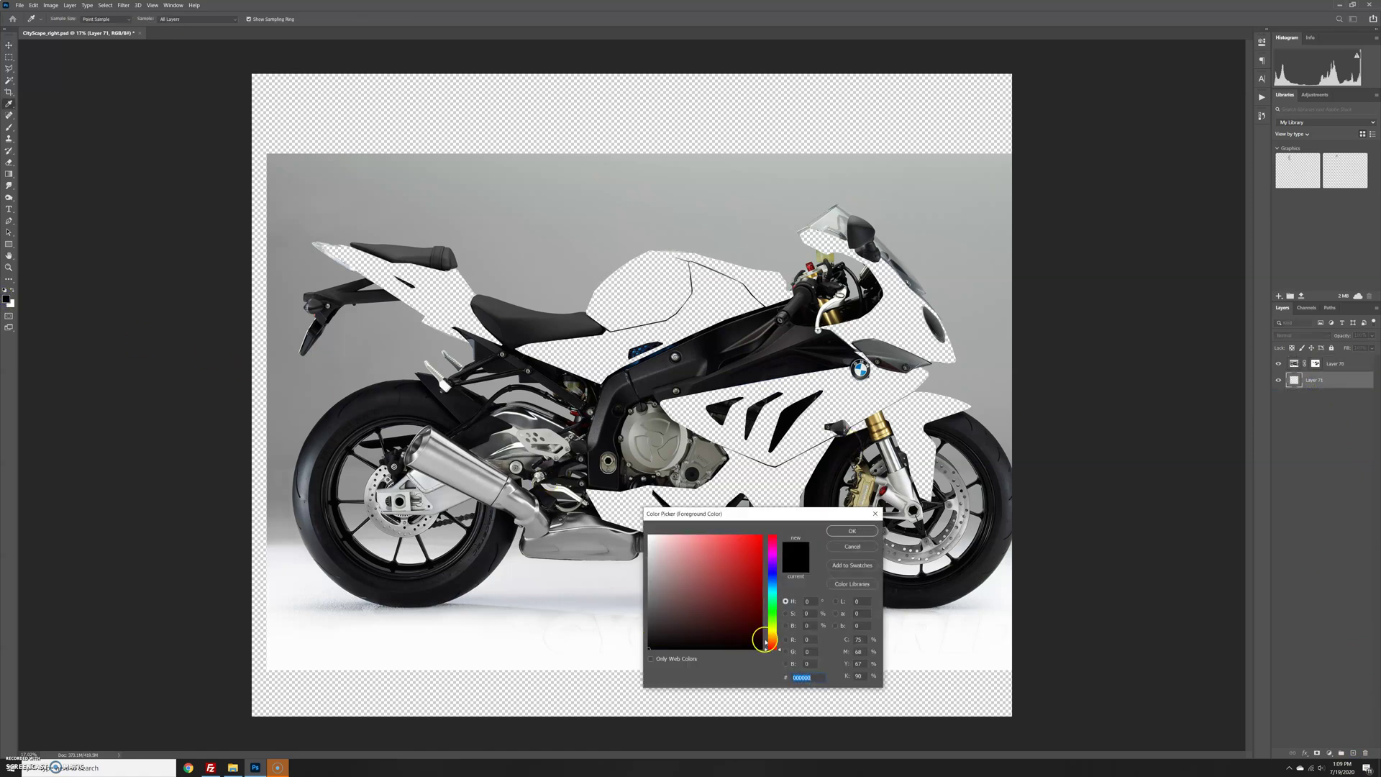
mouse_move(773, 586)
mouse_down()
mouse_move(772, 567)
mouse_move(774, 580)
mouse_up()
click(737, 550)
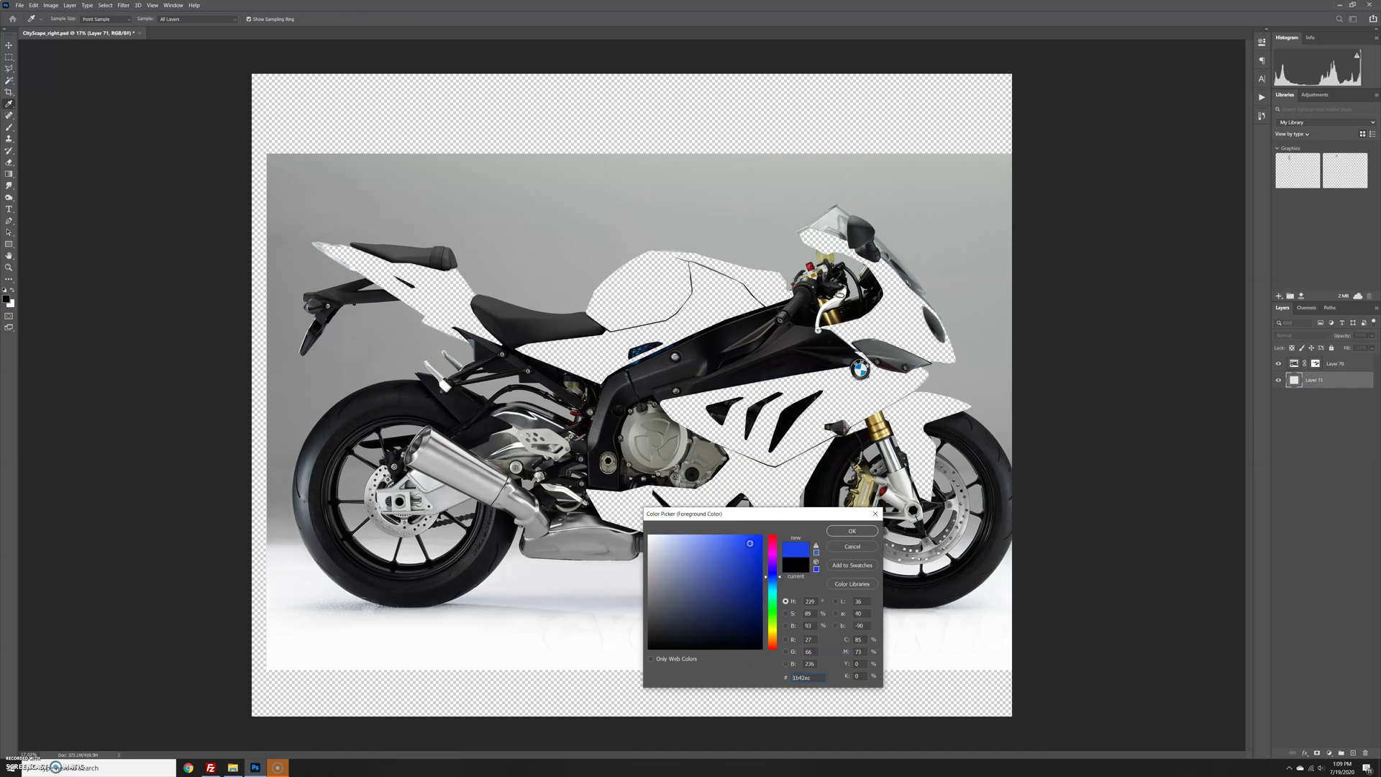
click(850, 533)
key(alt+BackSpace)
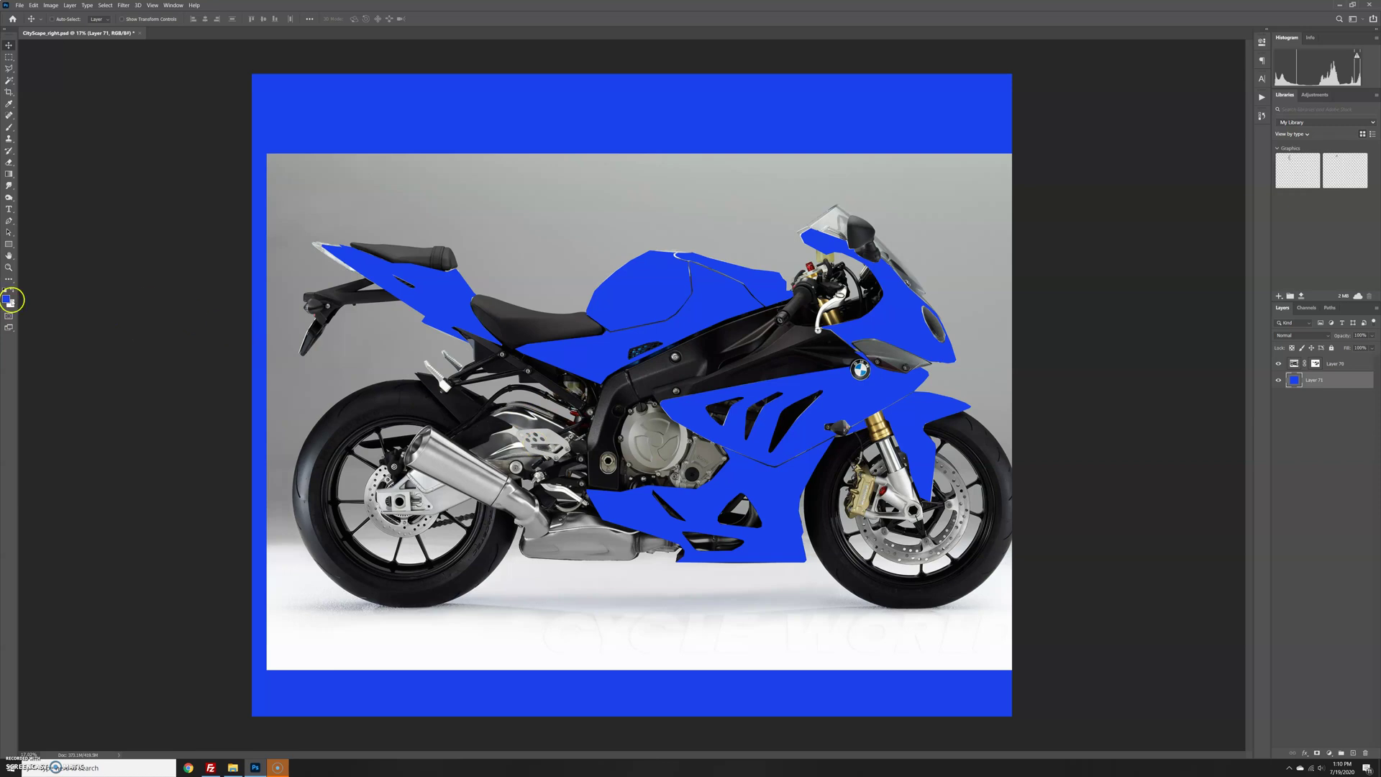
Step: Refill the new layer with a more saturated blue foreground colour
click(11, 300)
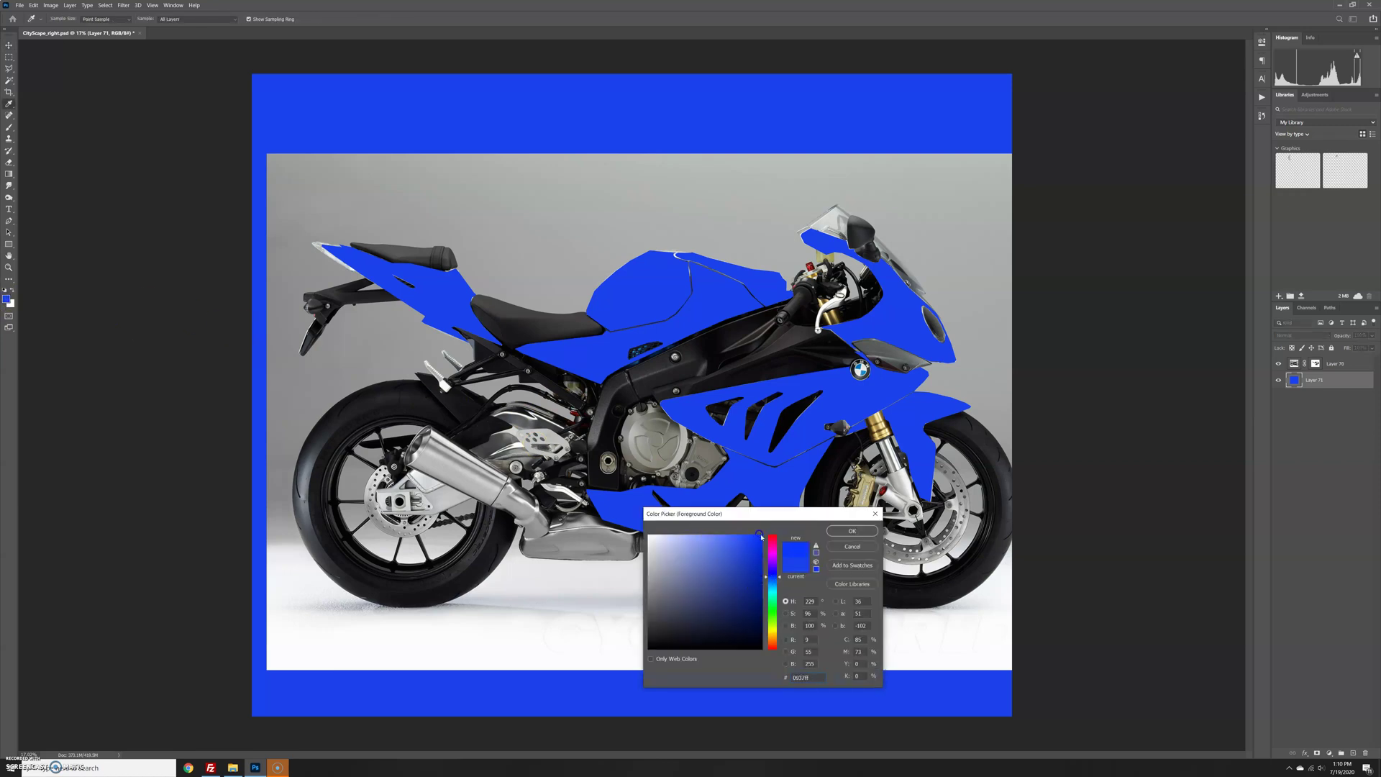
click(850, 533)
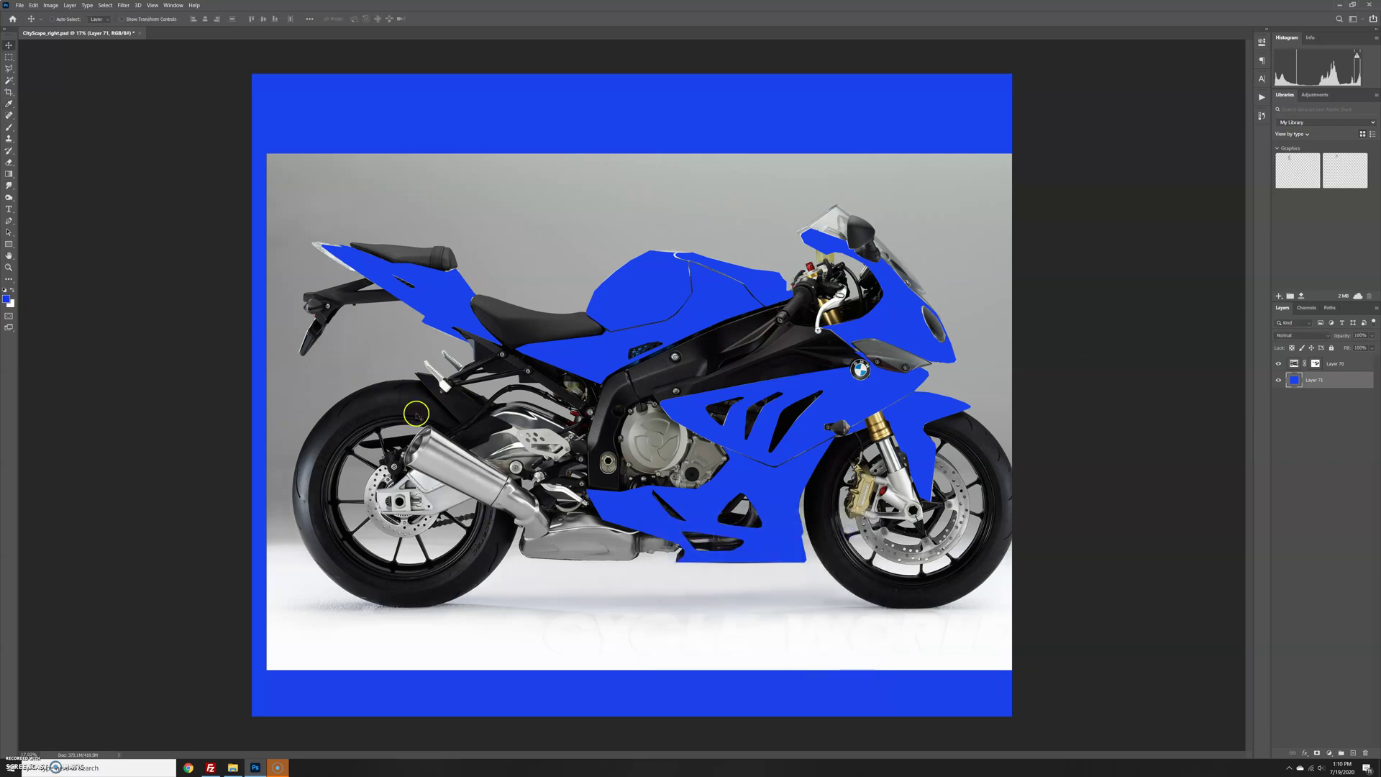
key(alt+shift+BackSpace)
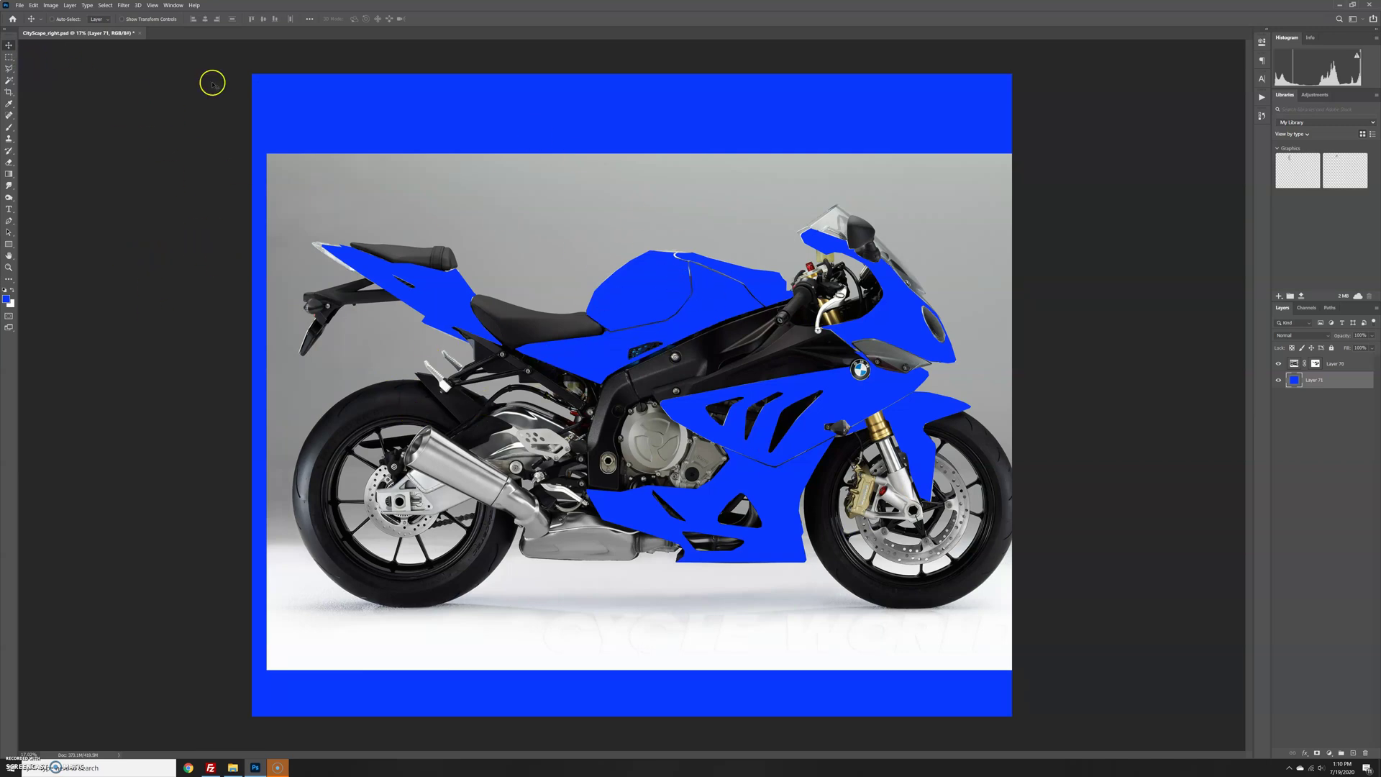
click(1339, 10)
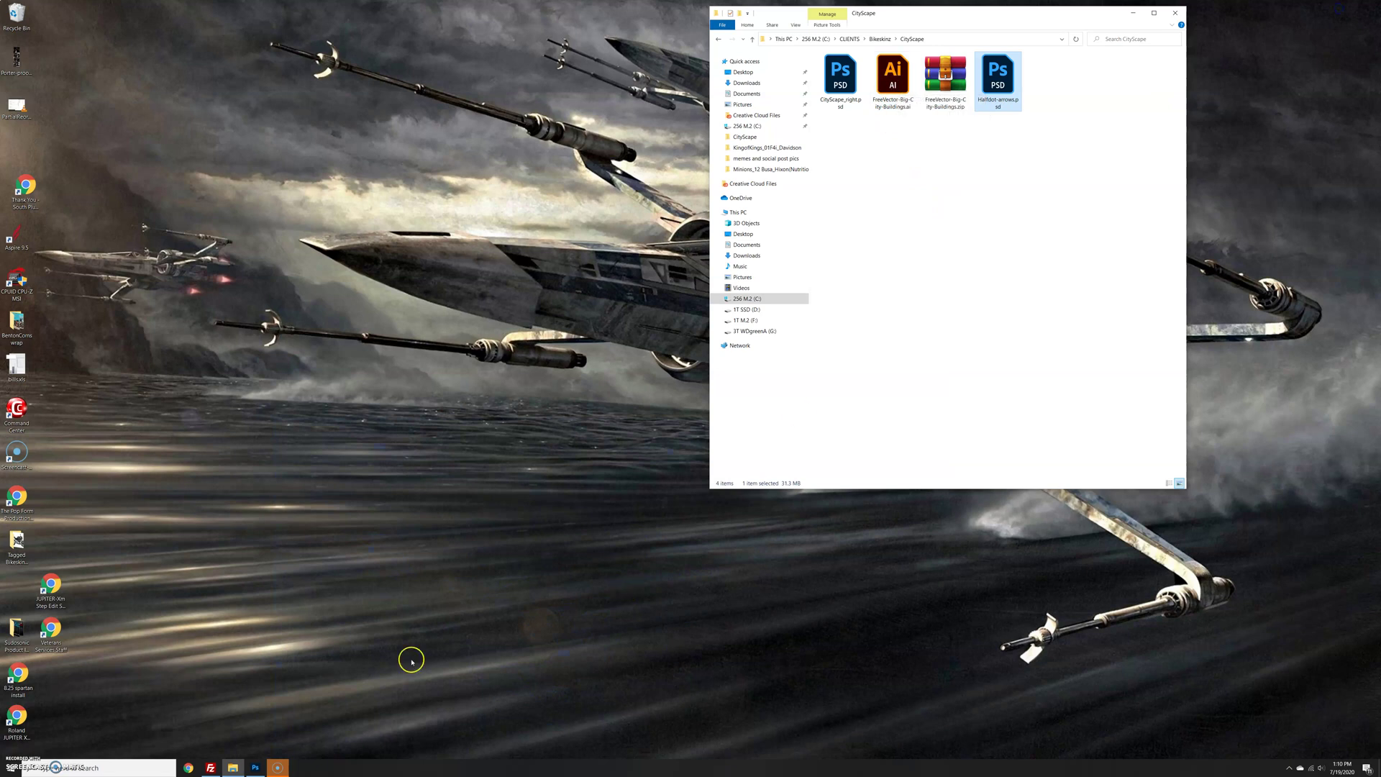
click(254, 768)
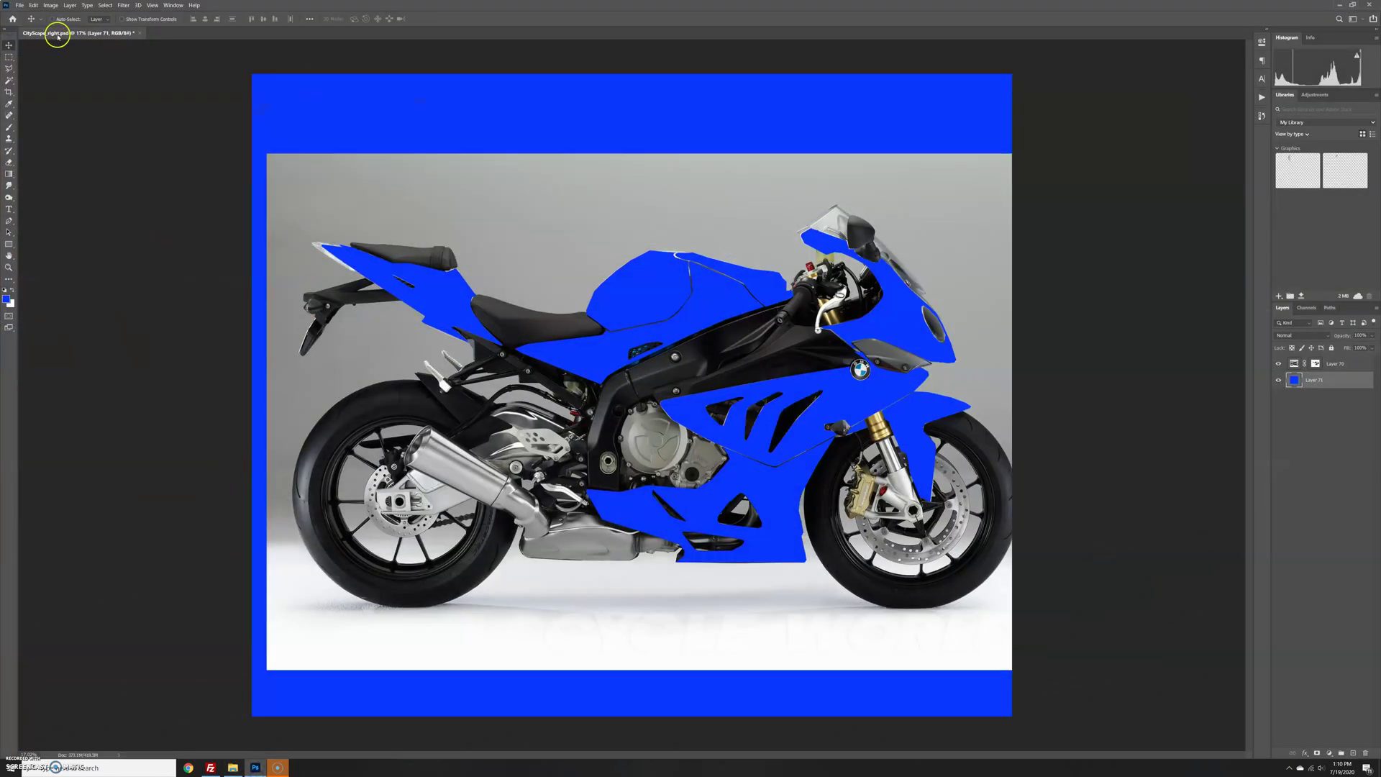
Step: Place the FreeVector Big City Buildings .ai as a linked layer, enlarged over the middle and front fairings
click(19, 5)
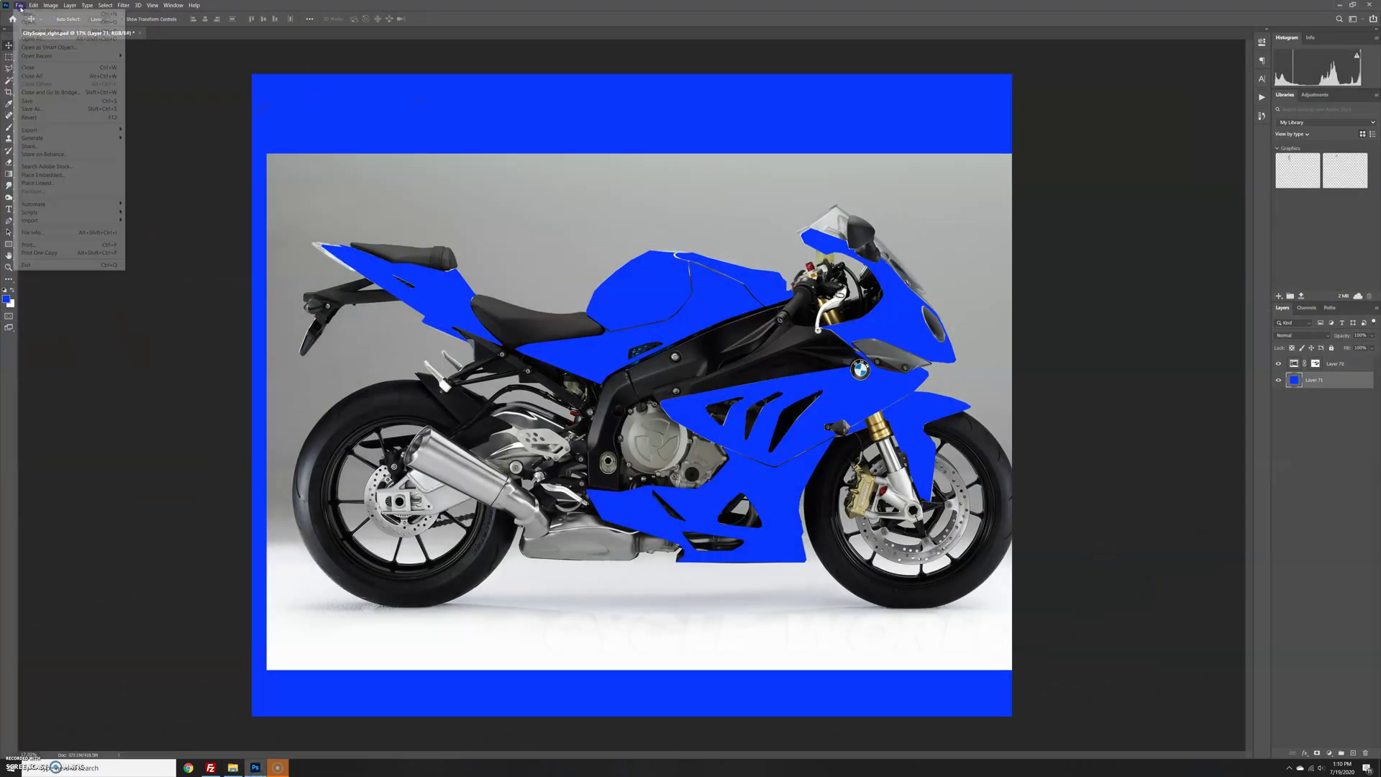
click(39, 183)
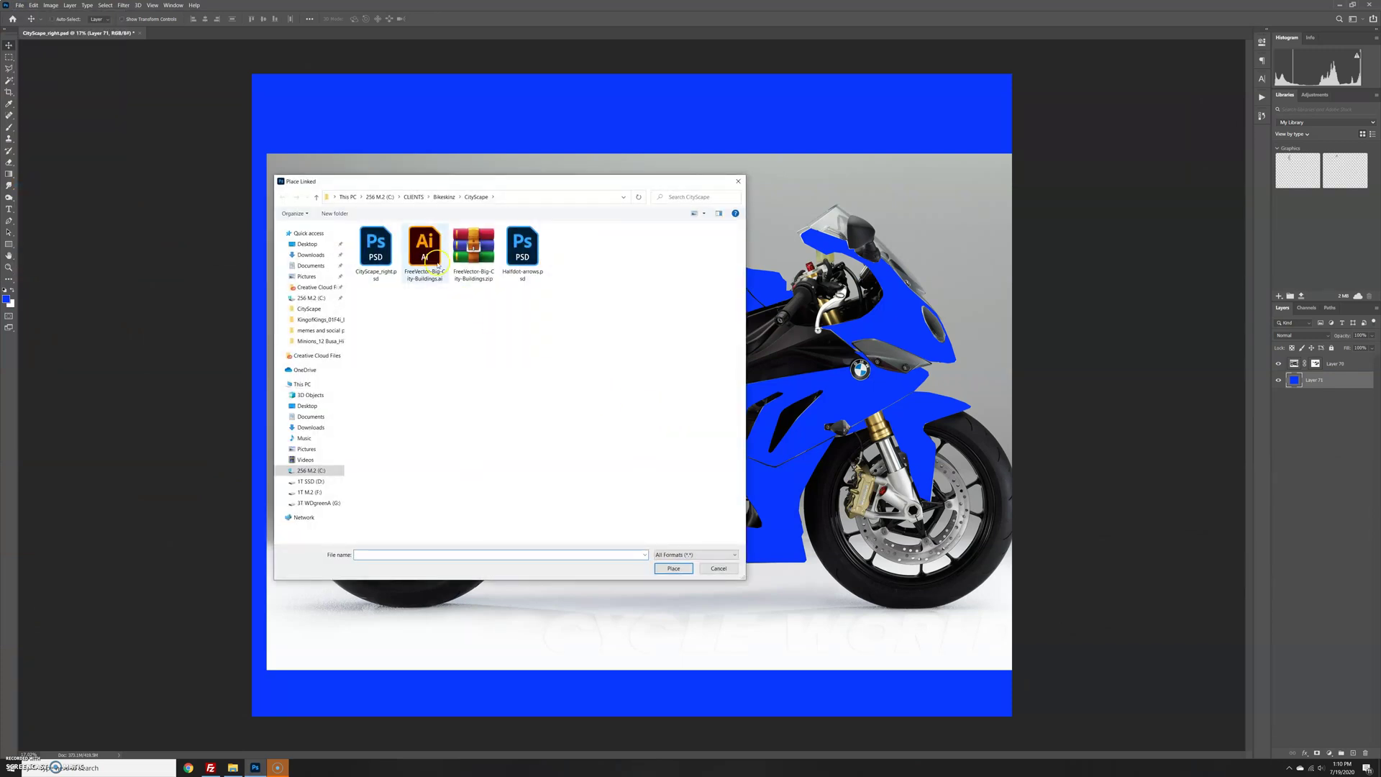
double_click(426, 248)
click(573, 310)
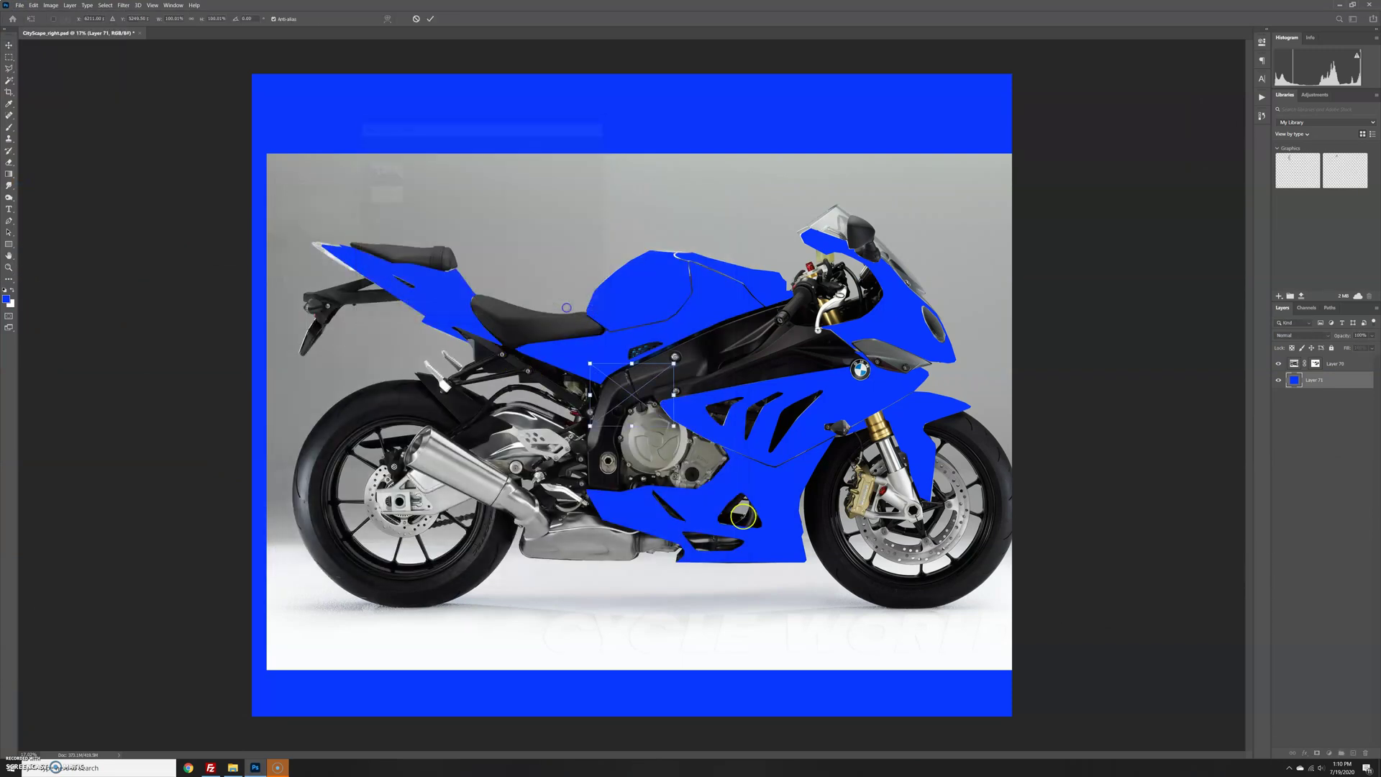
drag(675, 368, 872, 387)
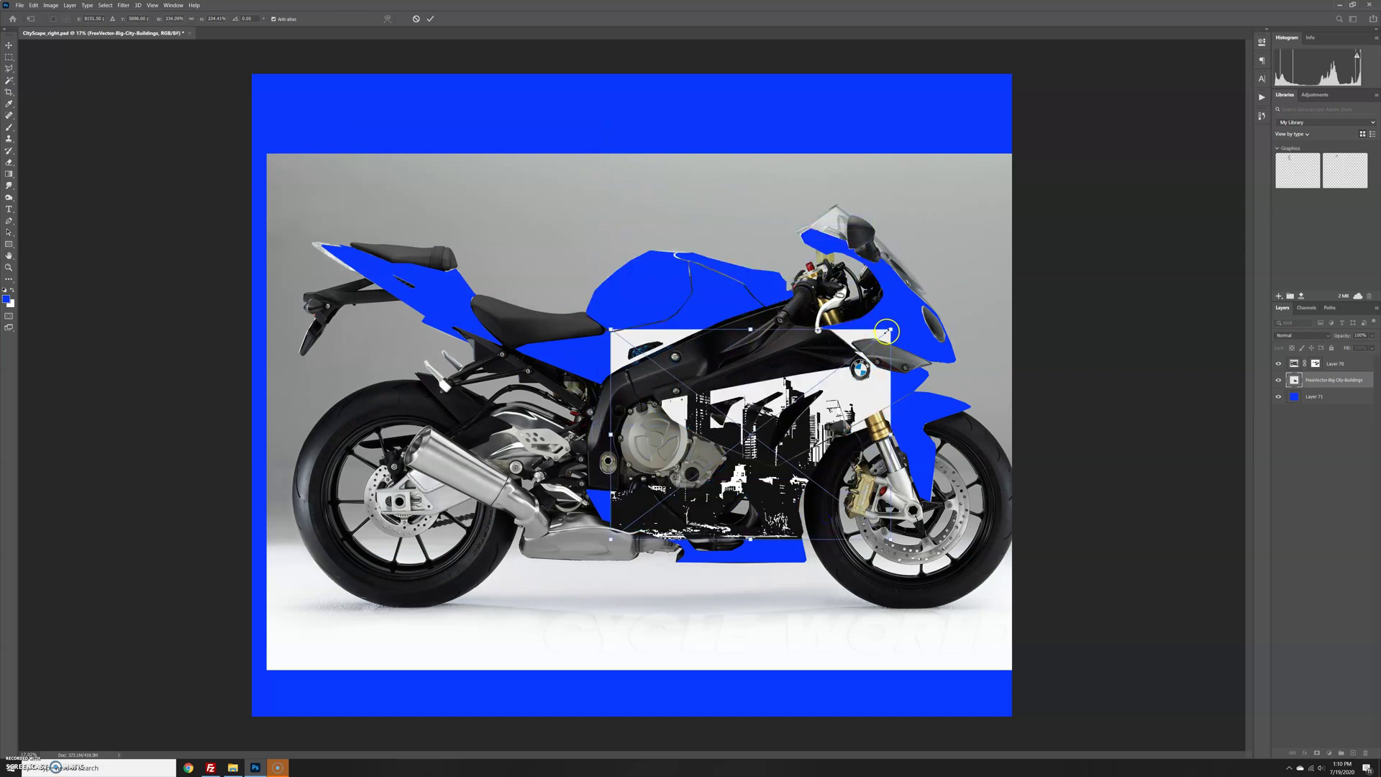
drag(887, 332, 950, 296)
drag(791, 388, 820, 428)
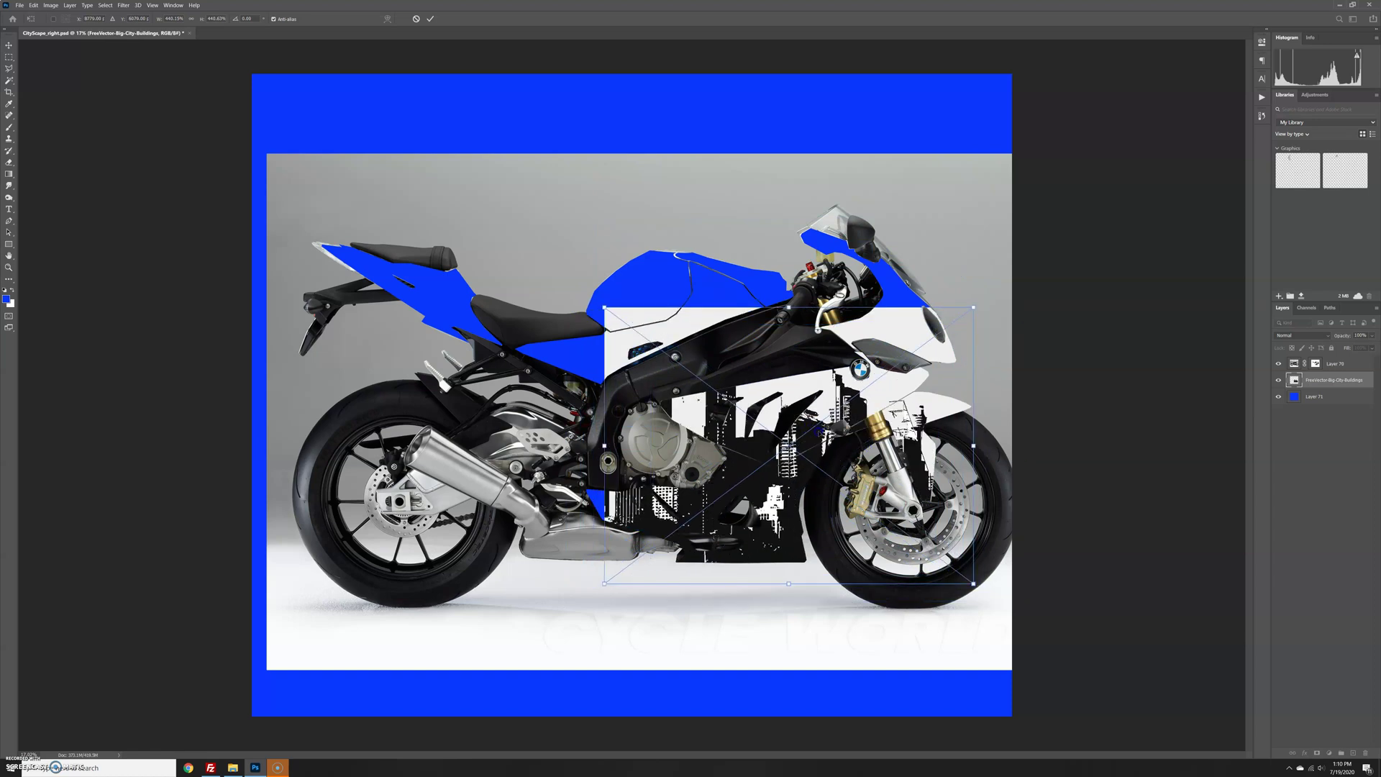
key(Return)
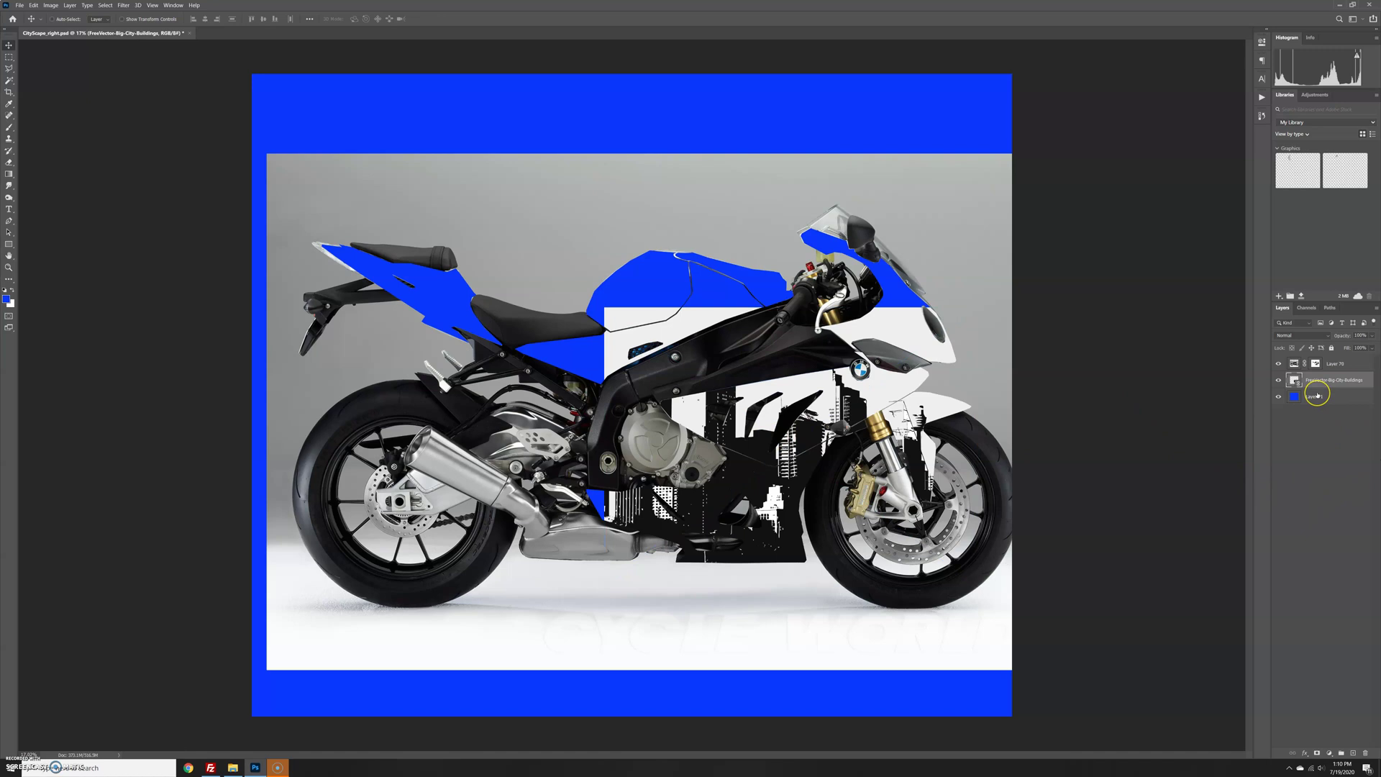
Step: Rasterize the cityscape layer and drag a duplicate over the bike's tail section
right_click(1346, 375)
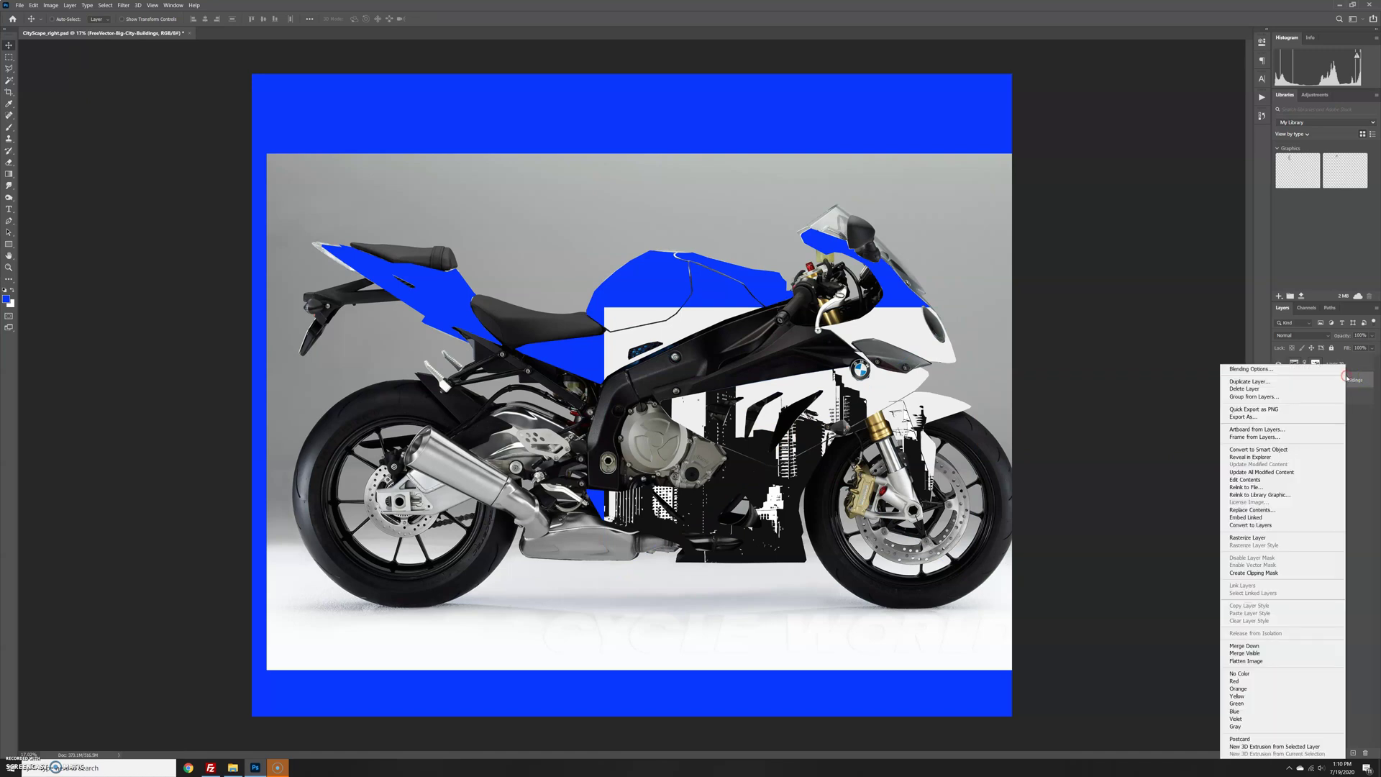
click(1248, 537)
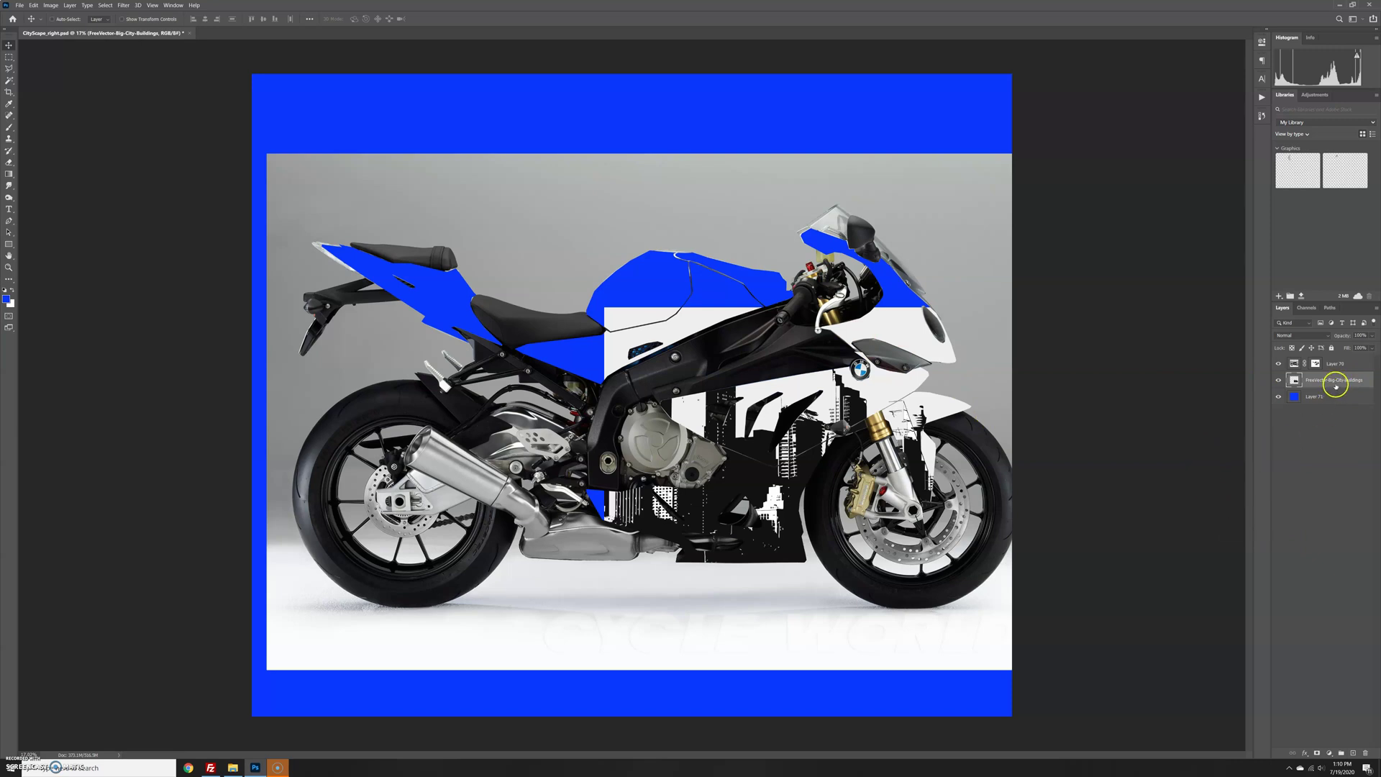
drag(1336, 382, 1357, 753)
drag(791, 446, 568, 343)
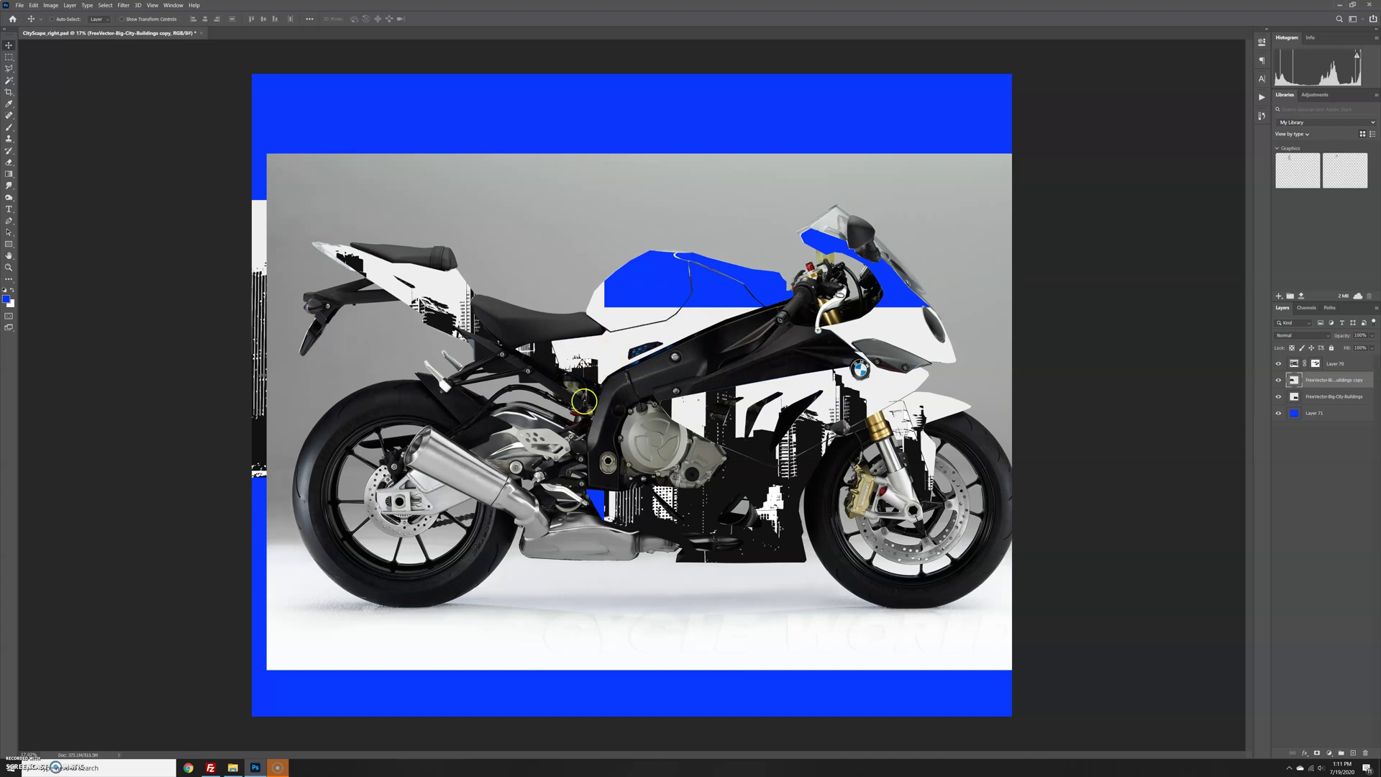
mouse_move(526, 343)
mouse_down()
mouse_move(513, 360)
mouse_move(547, 351)
mouse_up()
Step: Move the original cityscape over the front fairing and merge both copies into one layer
key(ctrl+z)
key(ctrl+z)
key(ctrl+z)
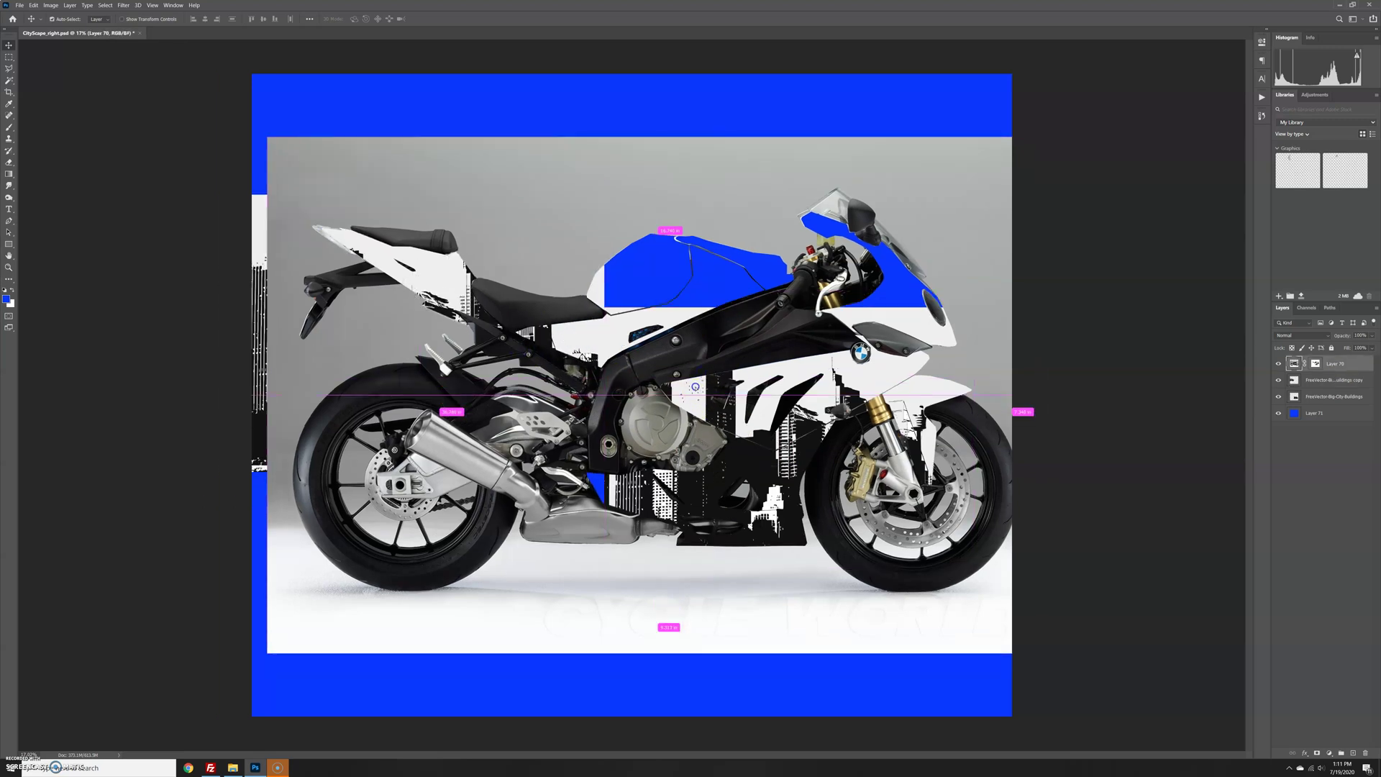
key(ctrl+z)
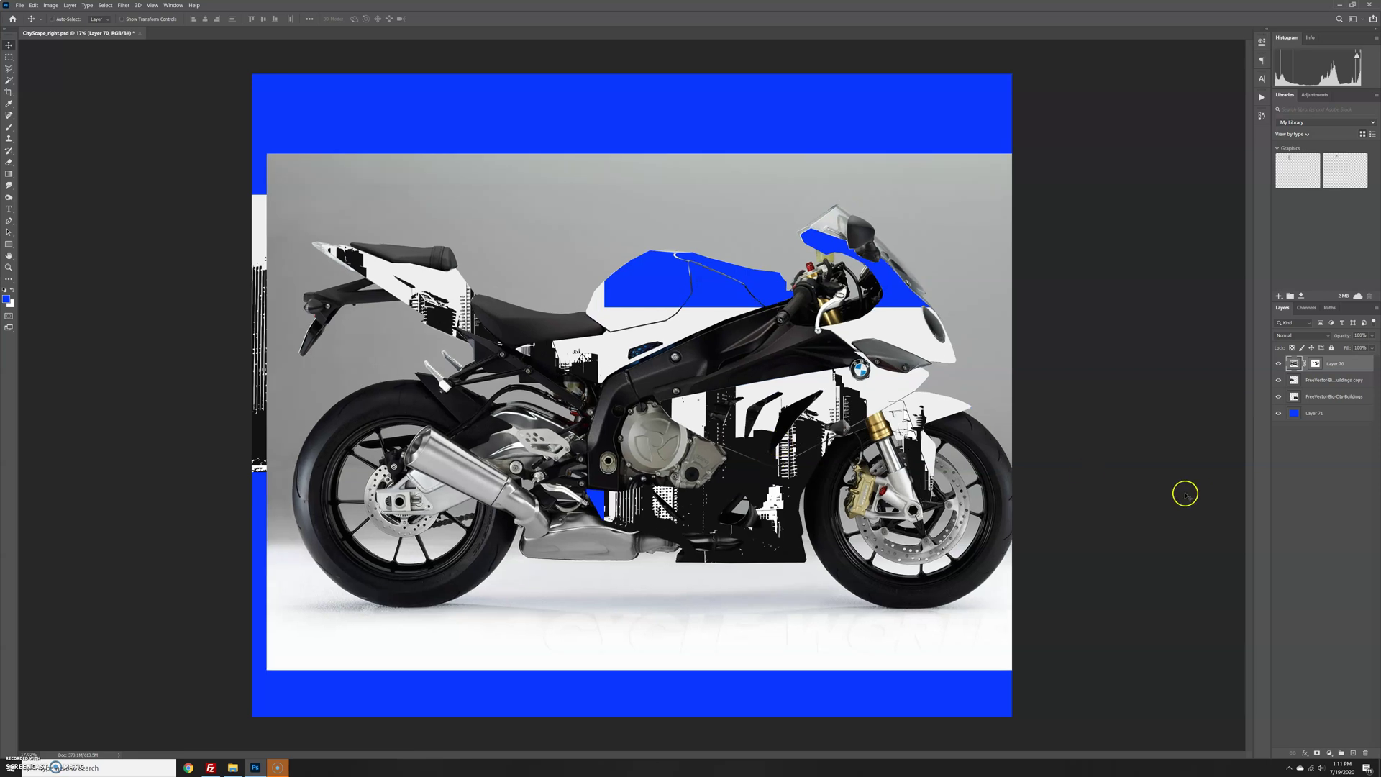
click(1320, 396)
drag(777, 493, 766, 452)
click(764, 484)
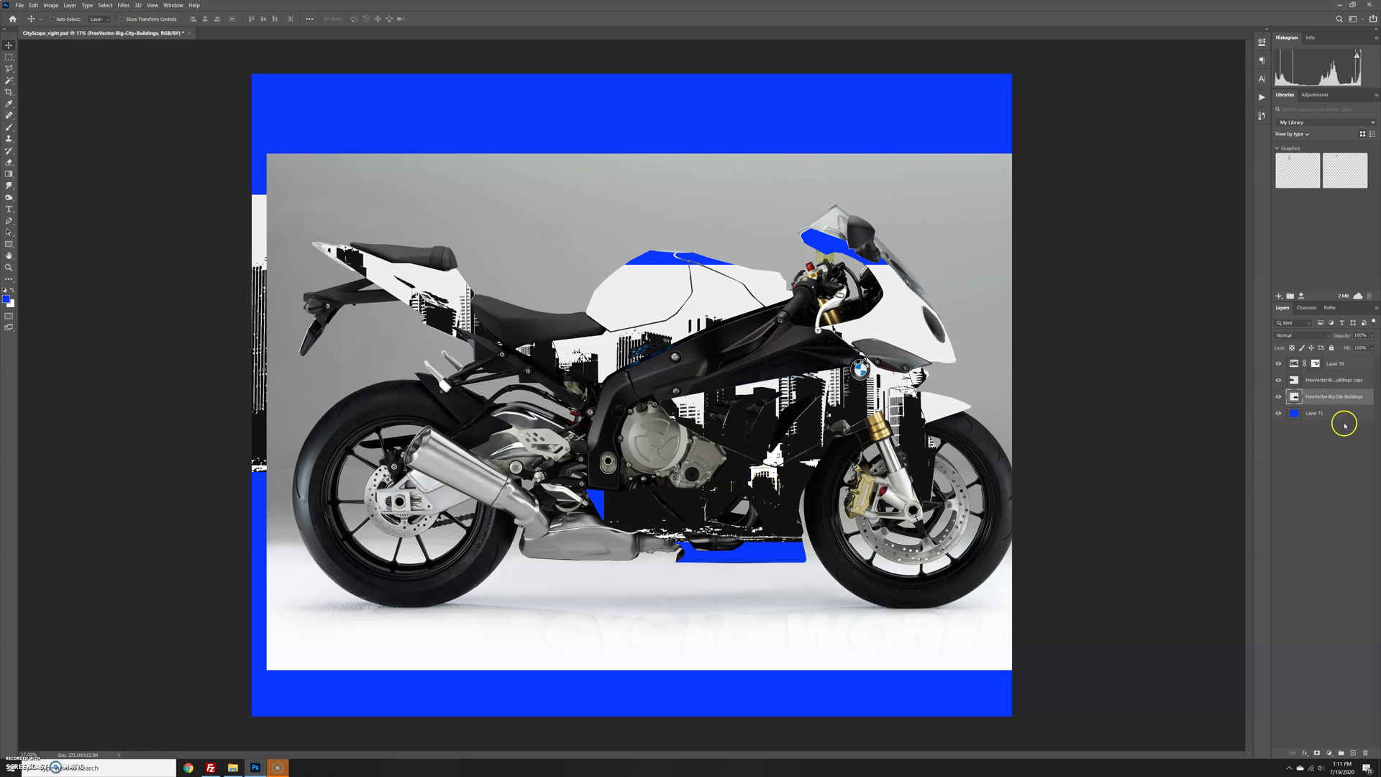
right_click(1337, 382)
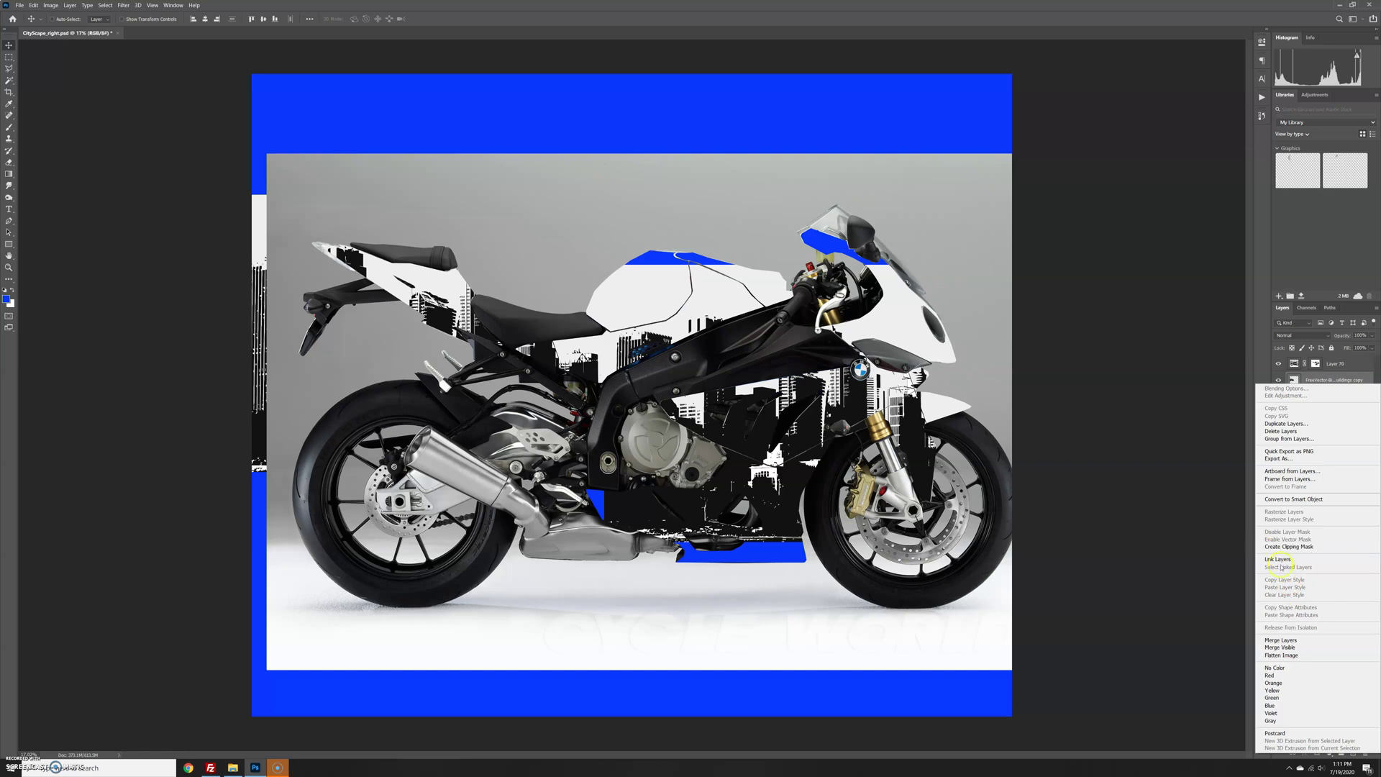
click(1281, 640)
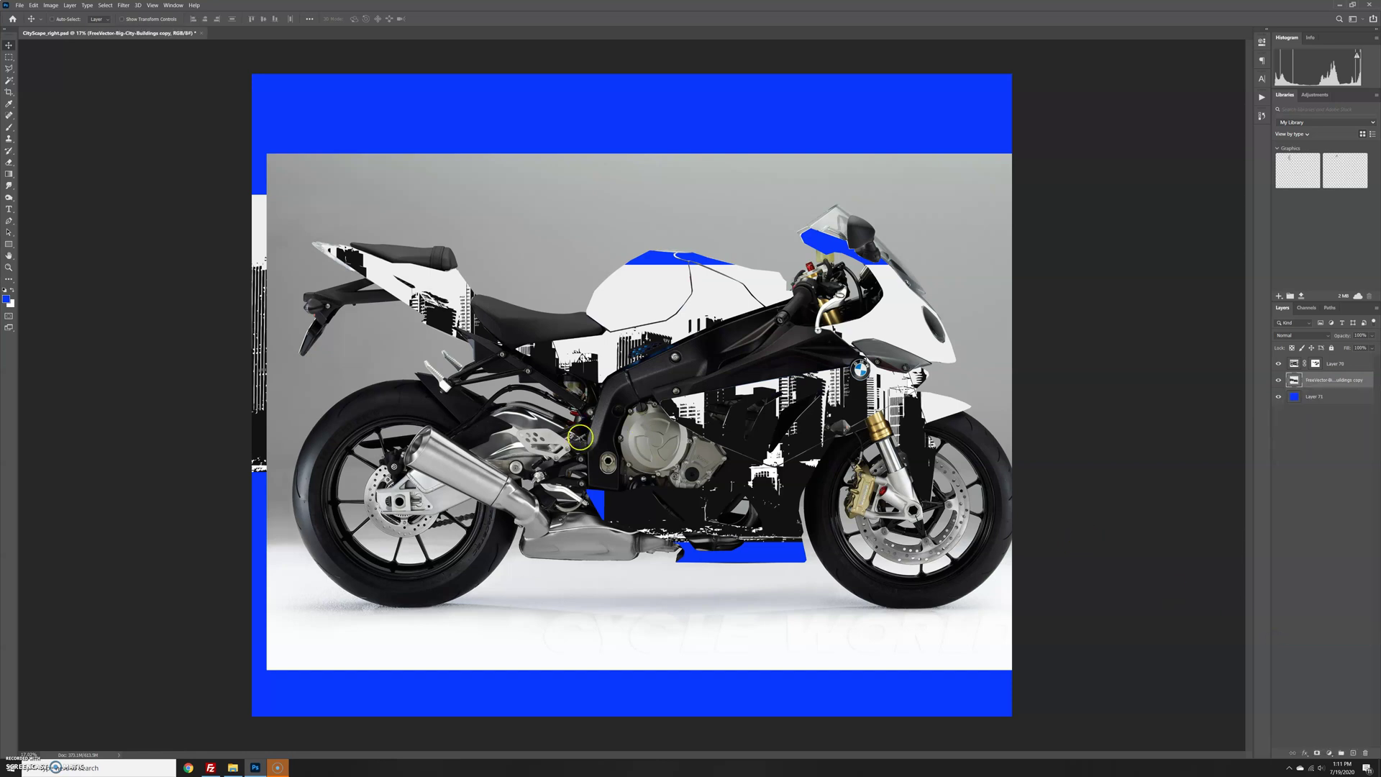
Step: Hide the bike photo and sample the skyline's near-black as the foreground colour
click(1279, 363)
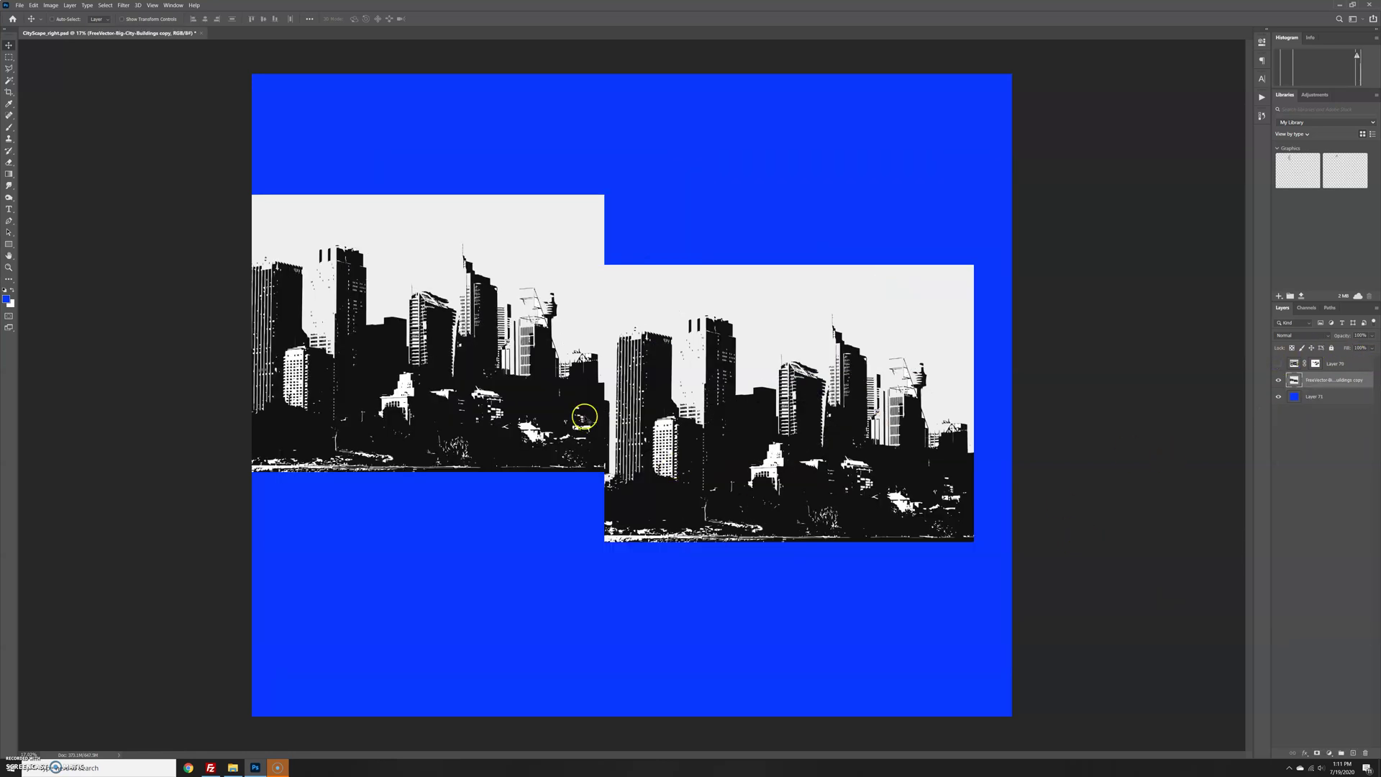
scroll(582, 417, up, 3)
scroll(629, 444, up, 5)
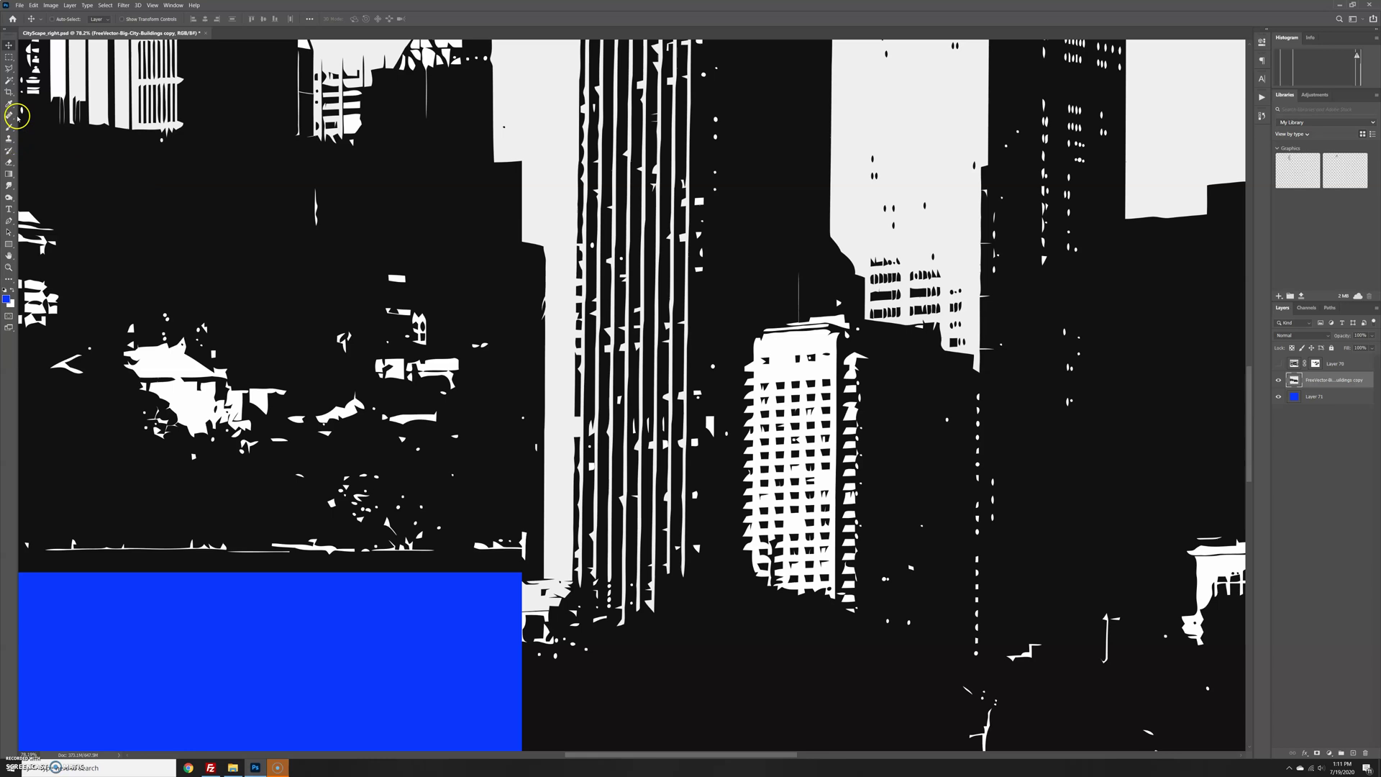
click(10, 105)
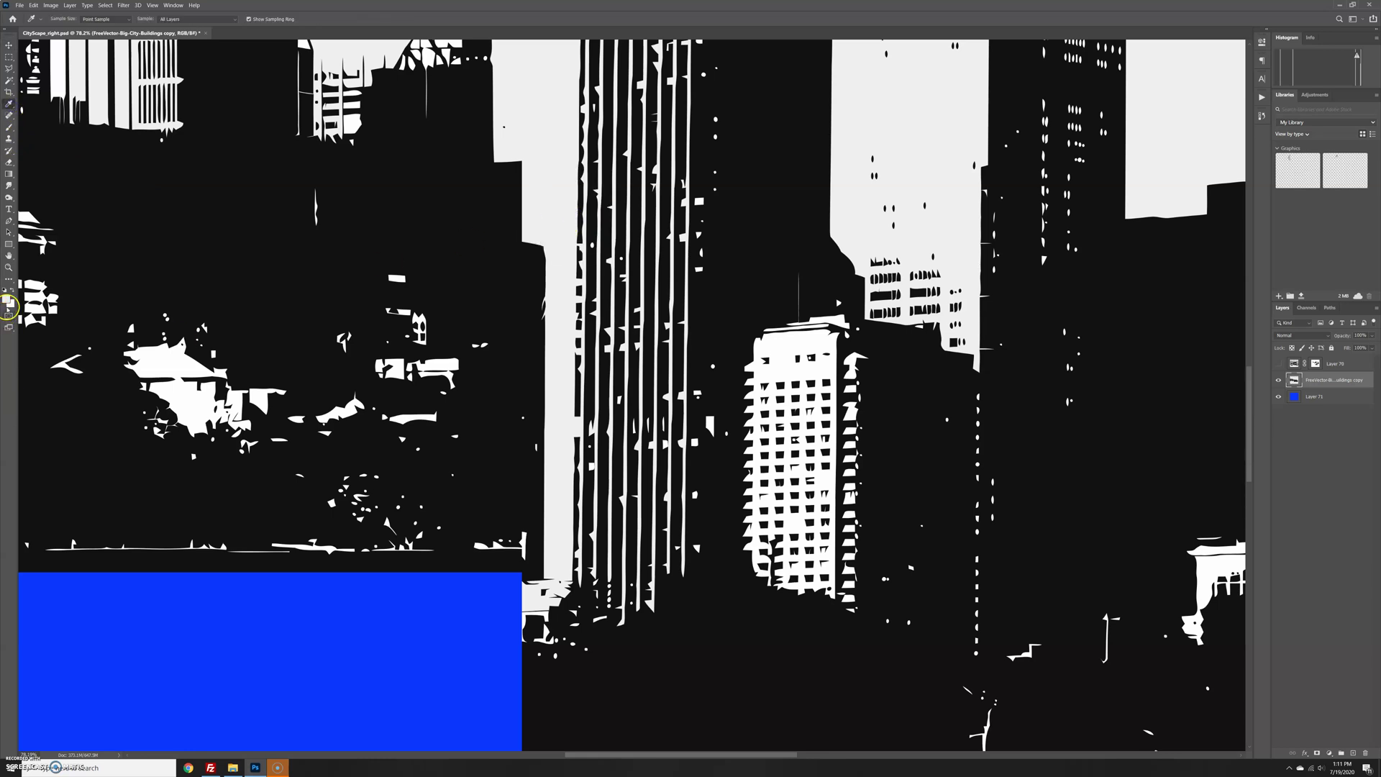
click(7, 298)
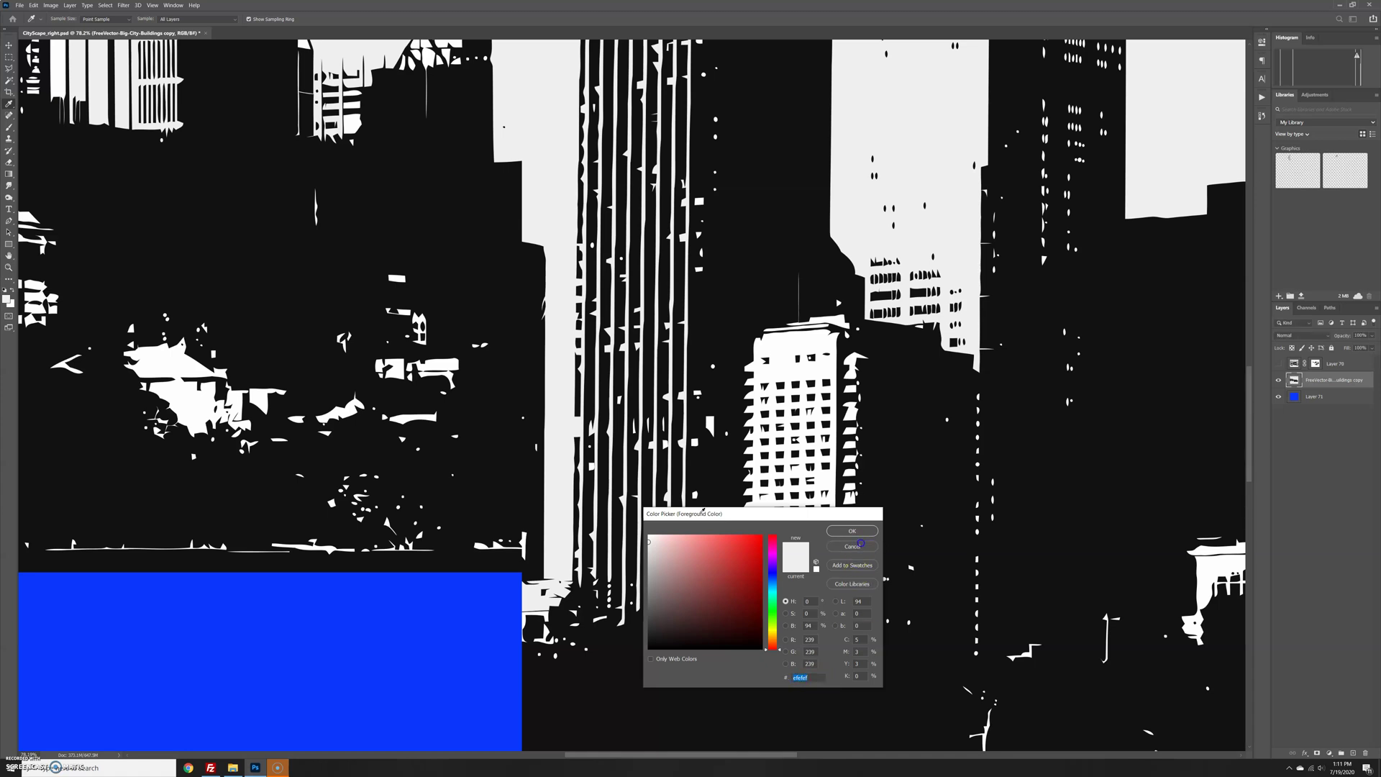
click(860, 543)
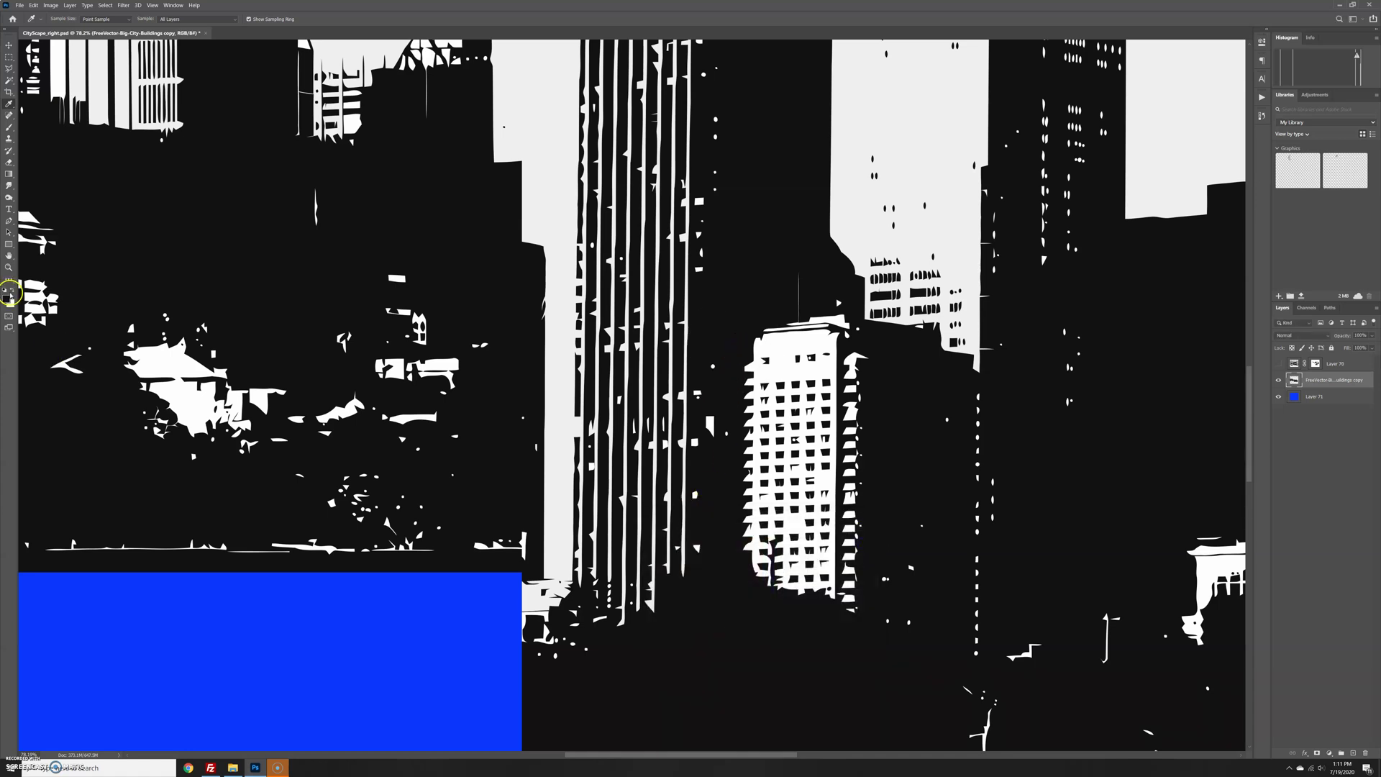
click(8, 294)
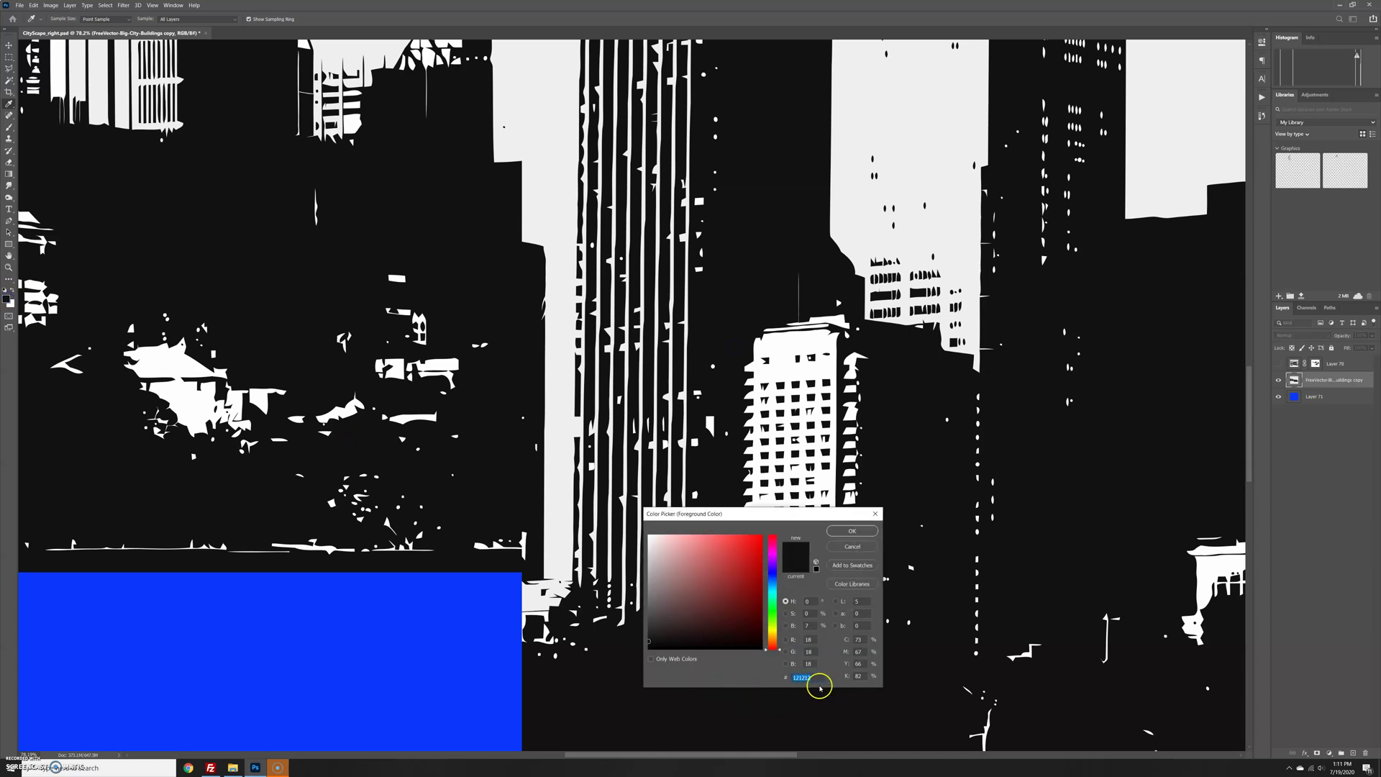
click(858, 547)
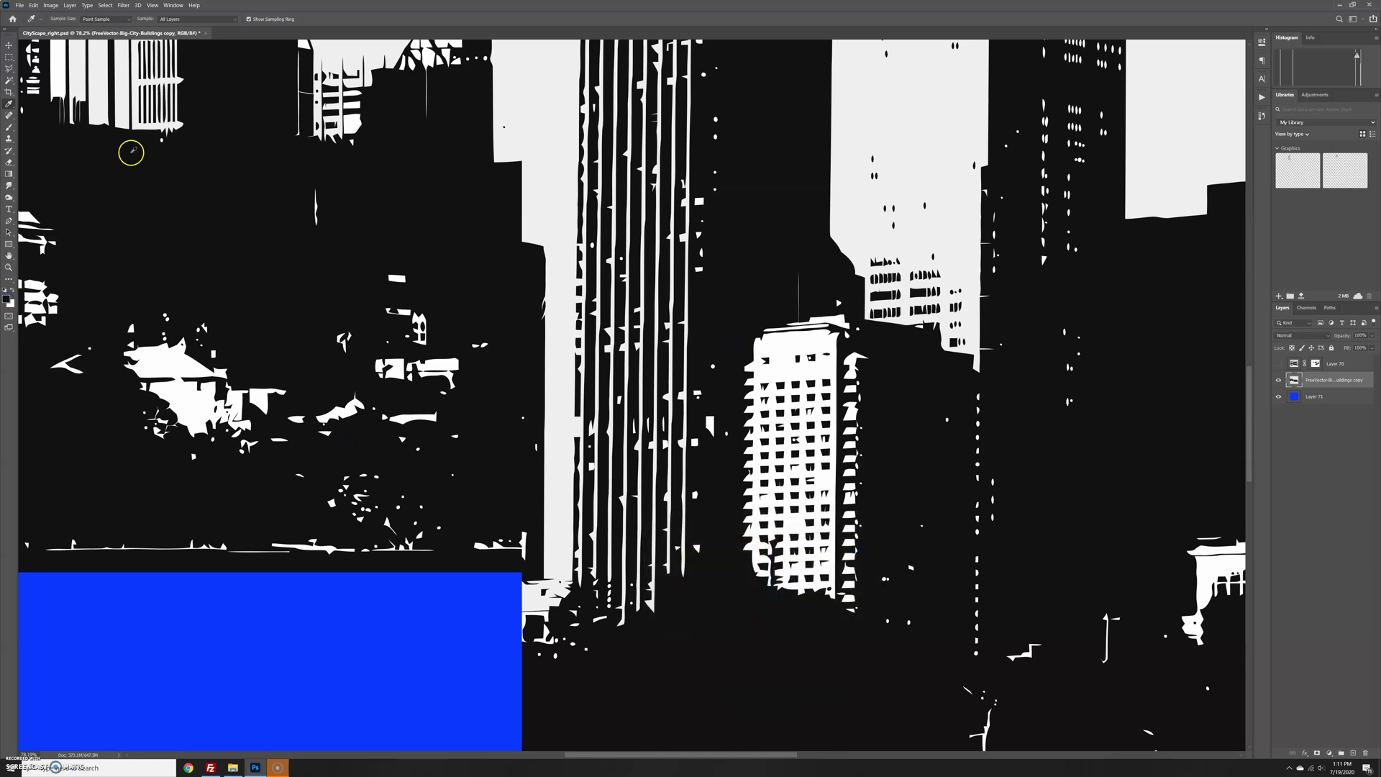
click(9, 44)
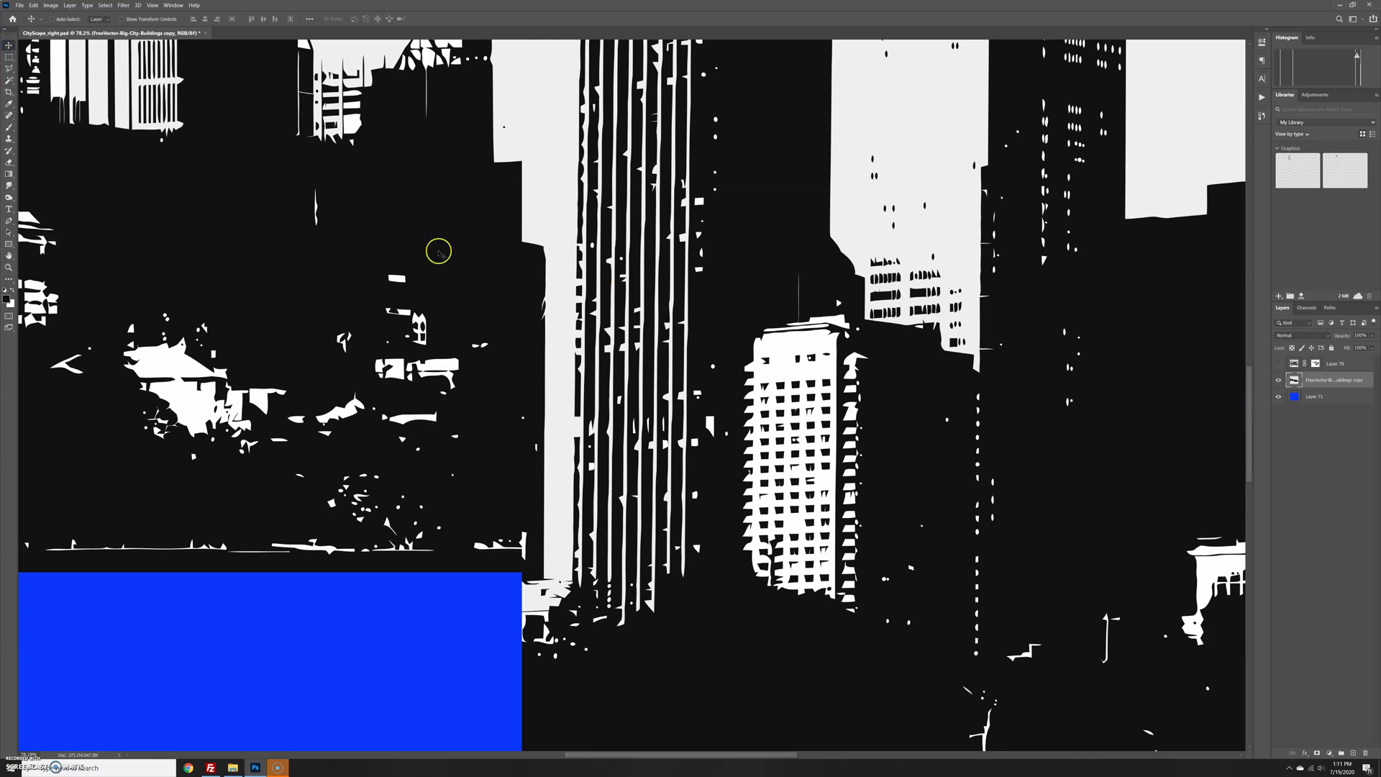
Step: Apply Brightness/Contrast with Use Legacy and Contrast 87 to the skyline
click(50, 6)
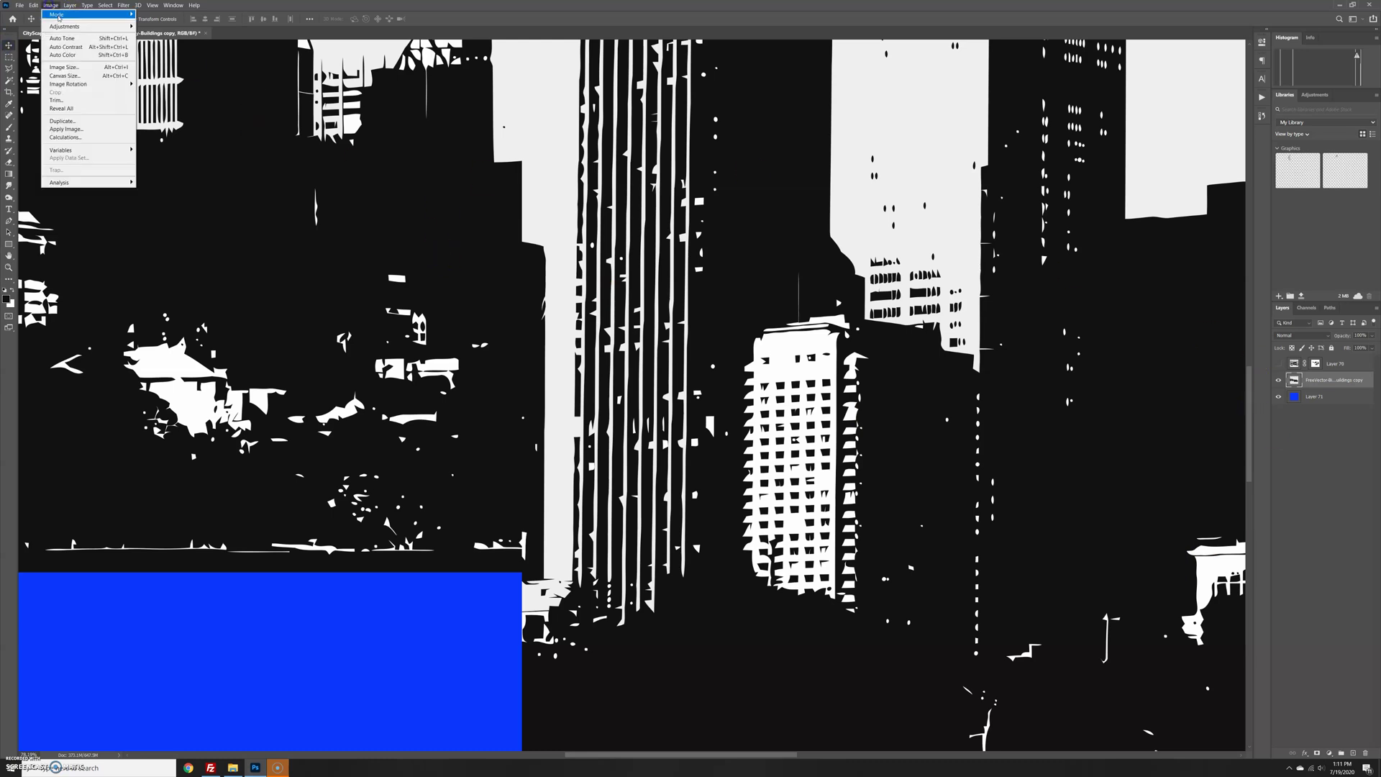
mouse_move(64, 26)
click(186, 26)
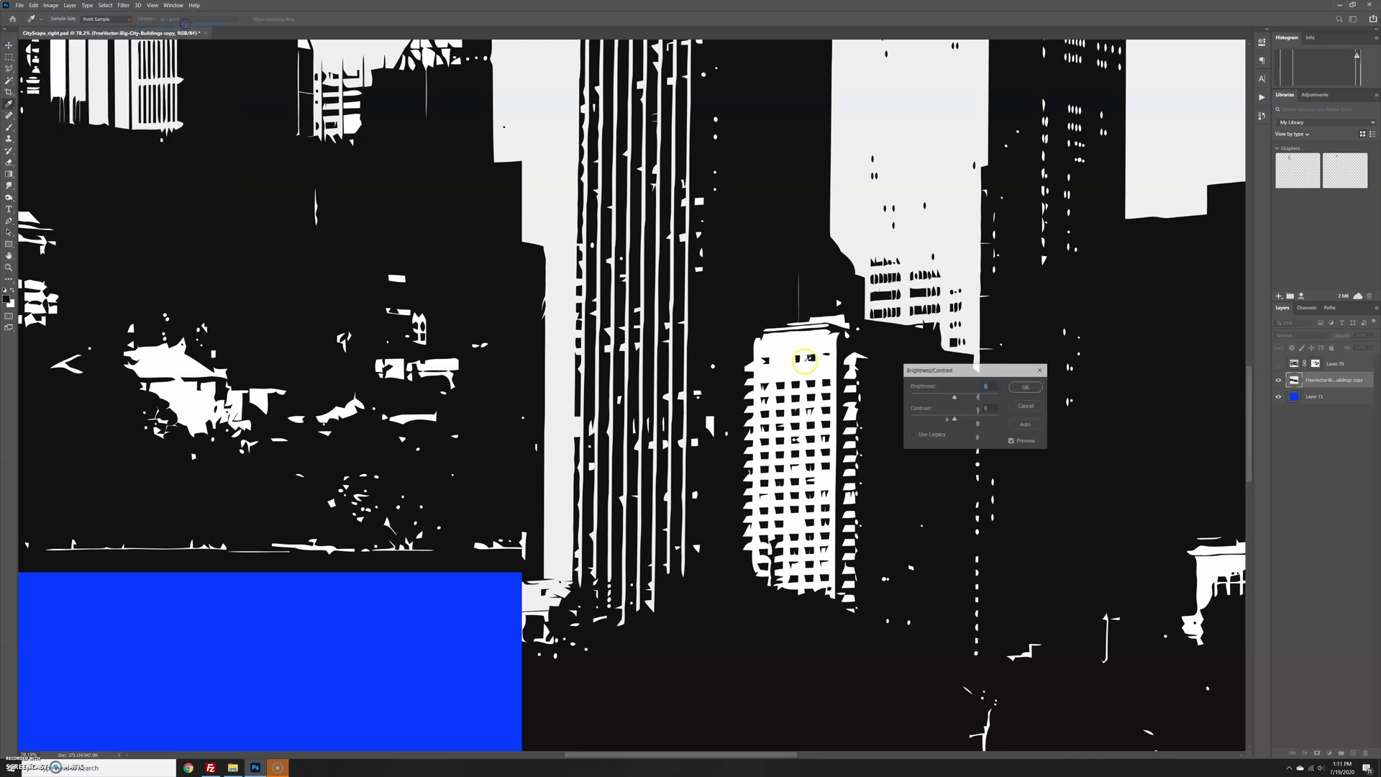
click(936, 435)
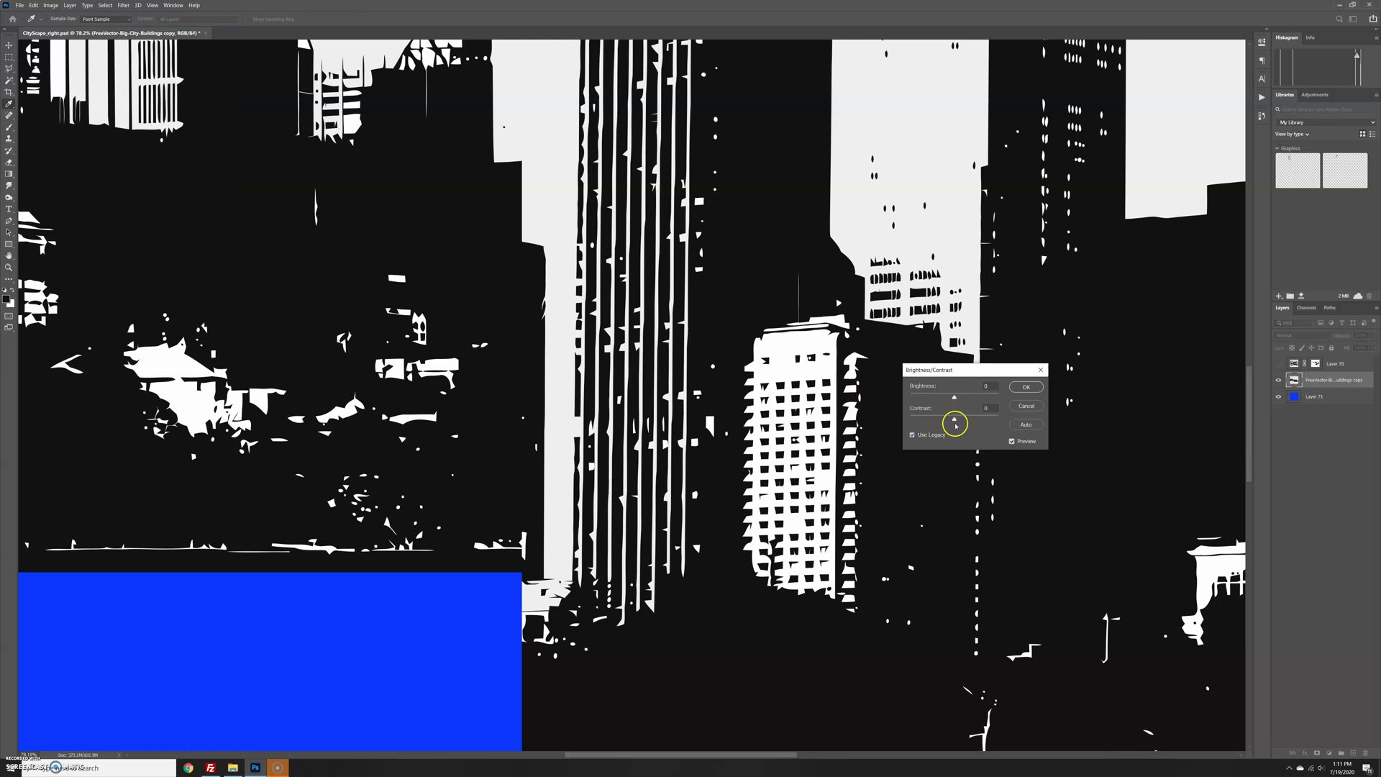
drag(954, 419, 993, 422)
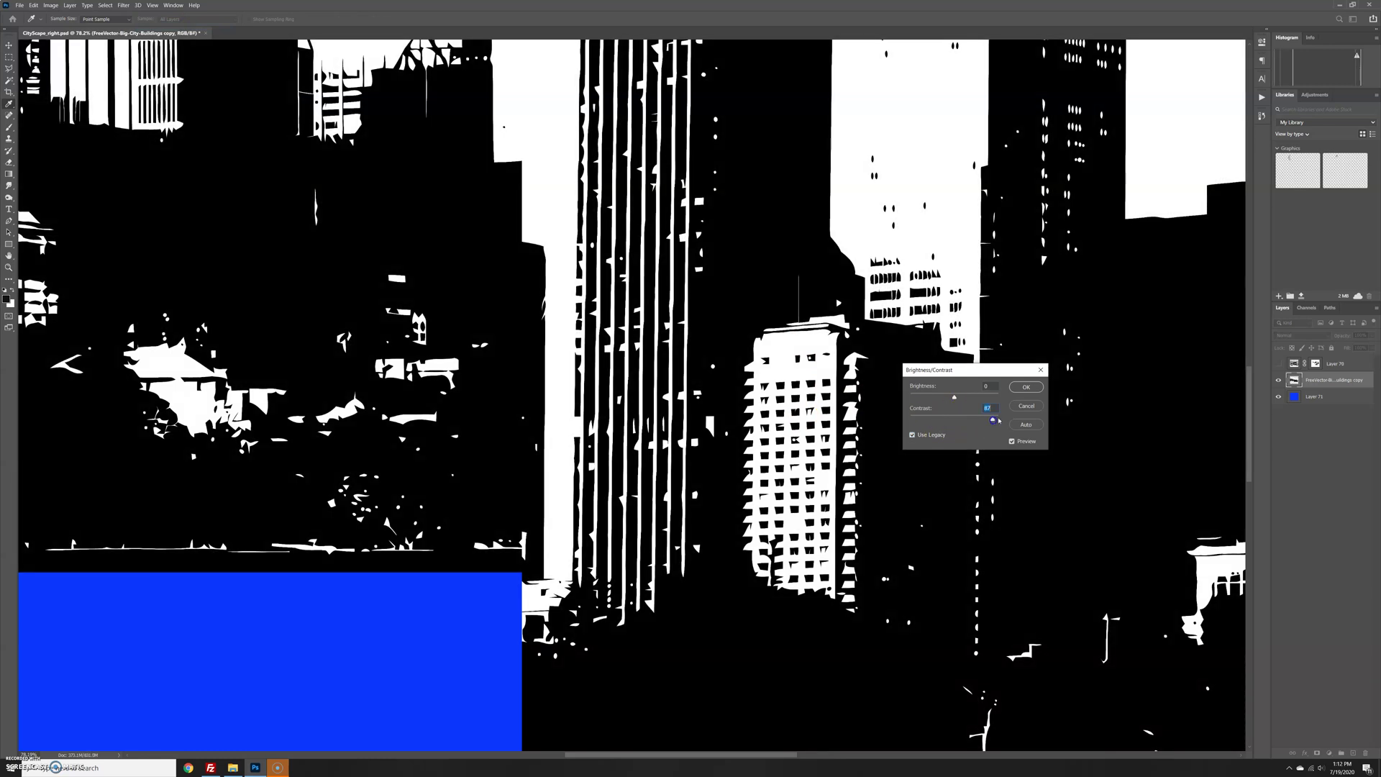
click(1021, 392)
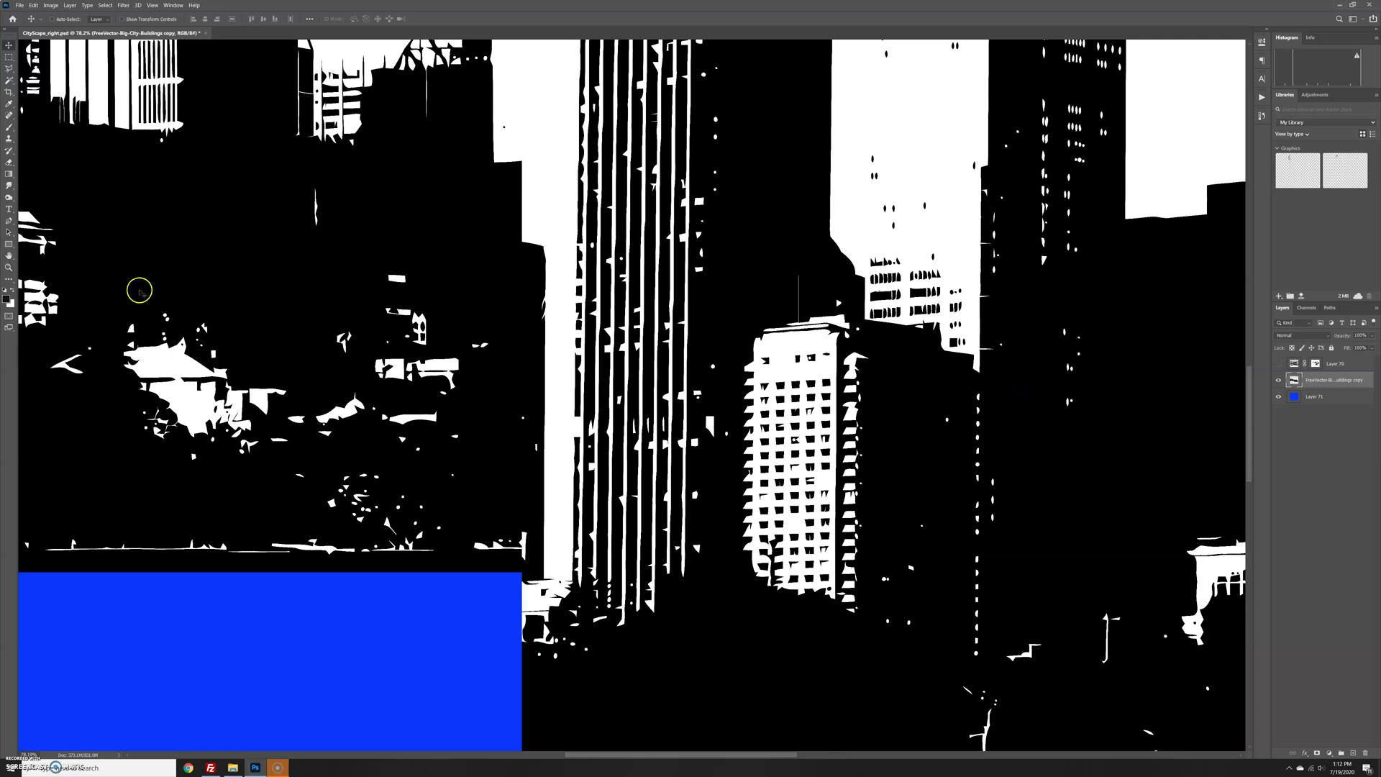
Step: Set the foreground colour to black and confirm it in the Color Picker
click(8, 104)
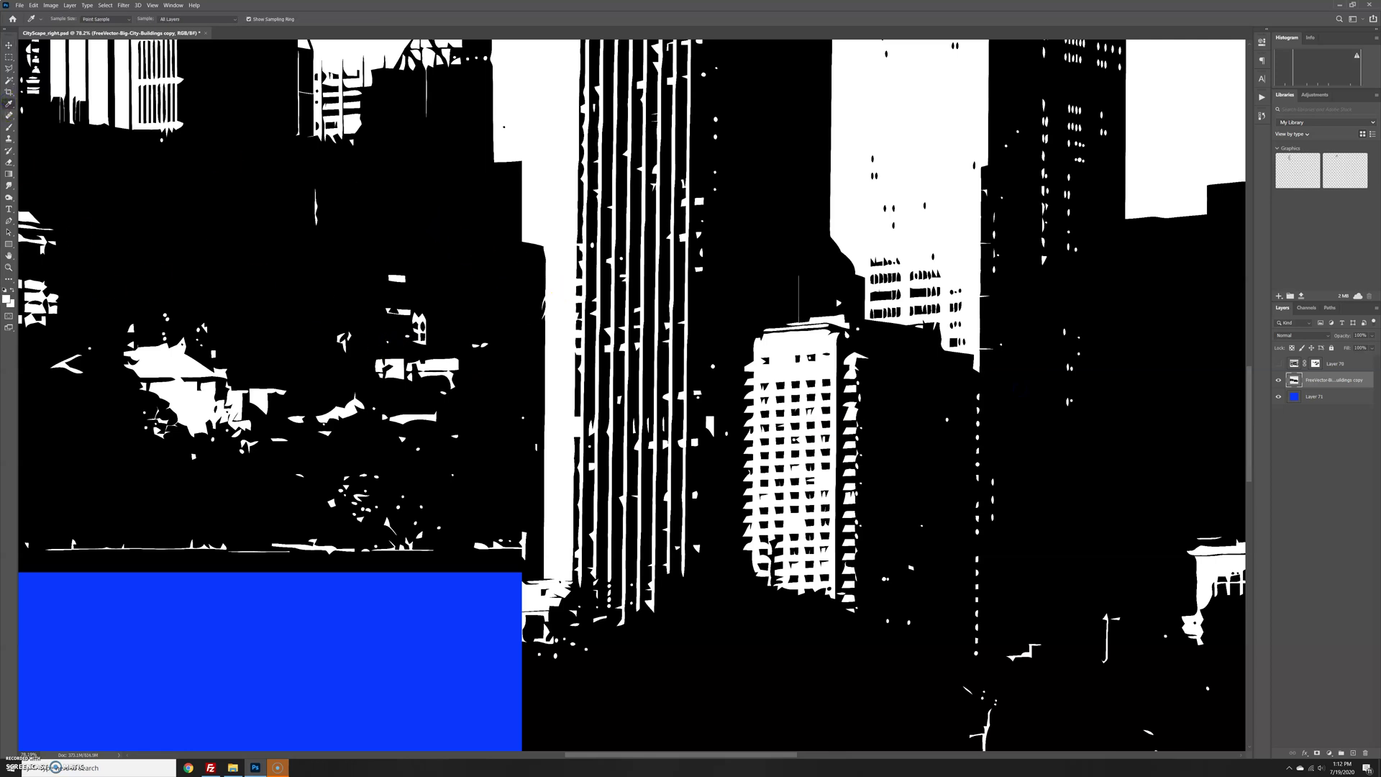
click(6, 299)
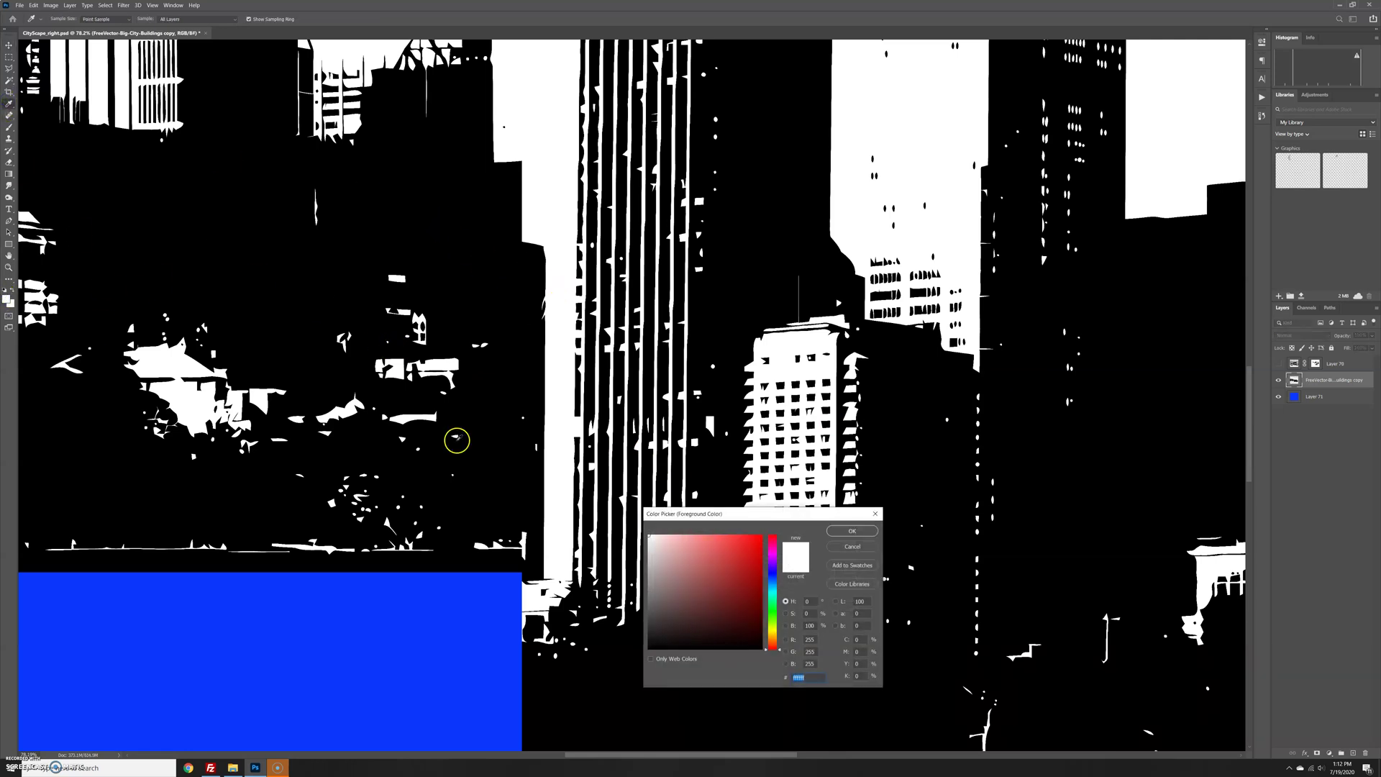
click(853, 546)
key(x)
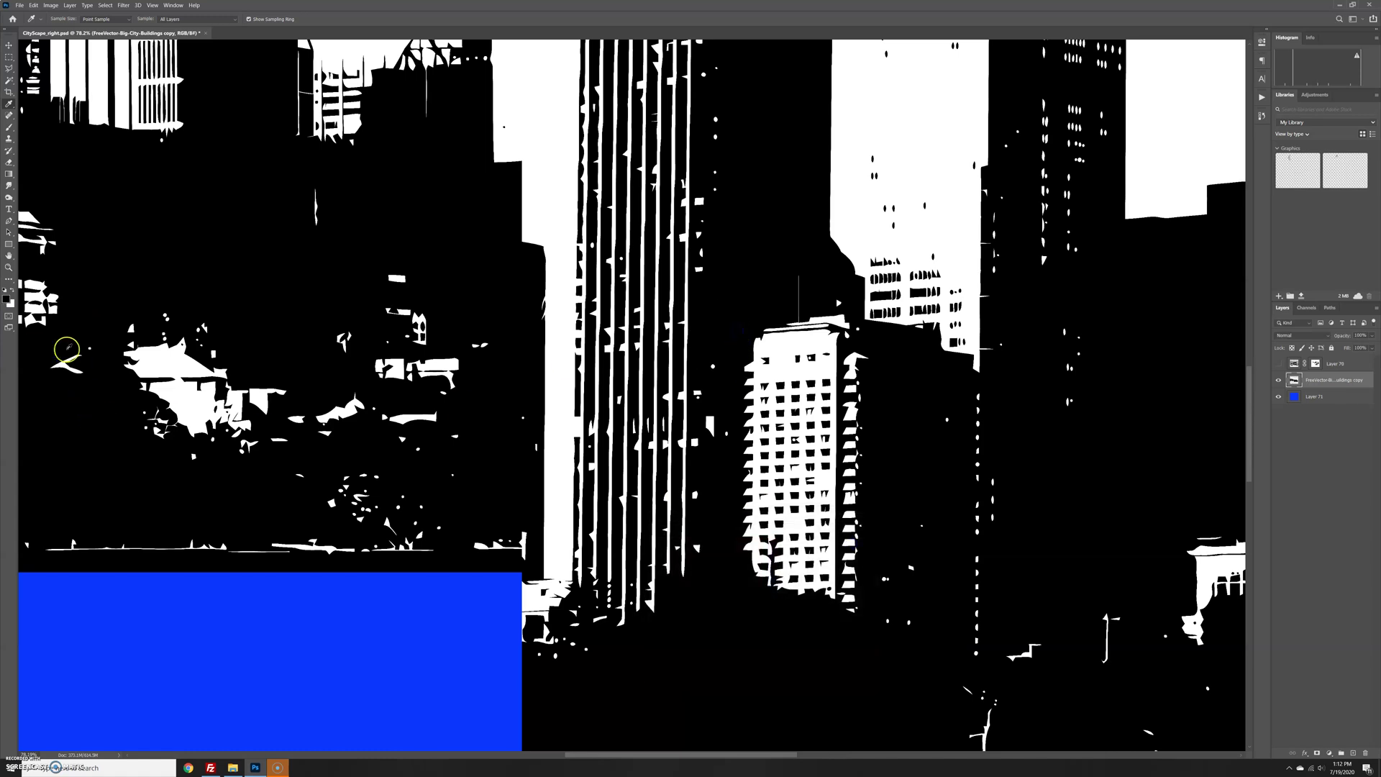
click(7, 299)
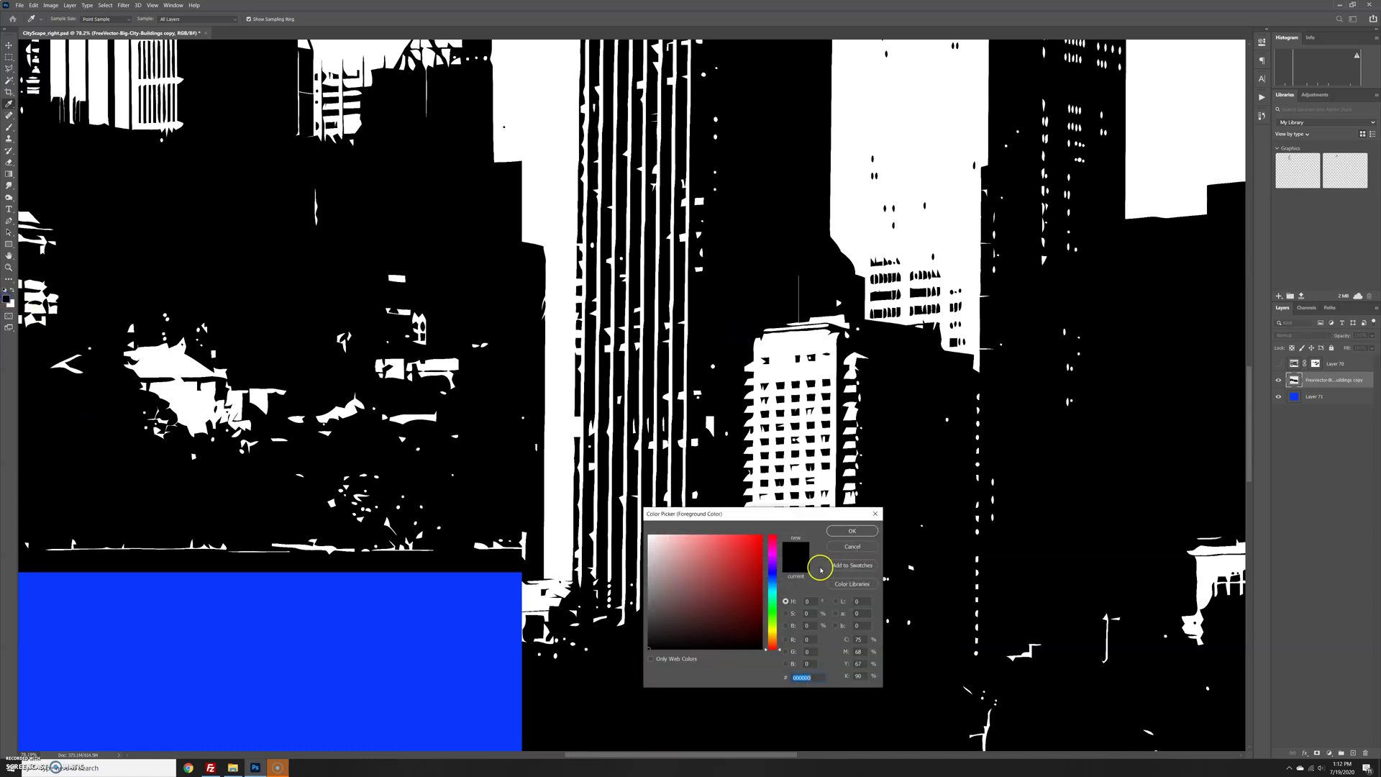
click(852, 548)
scroll(712, 558, down, 5)
Step: Show the bike photo again and add a new layer above the blue Layer 71
scroll(713, 558, up, 4)
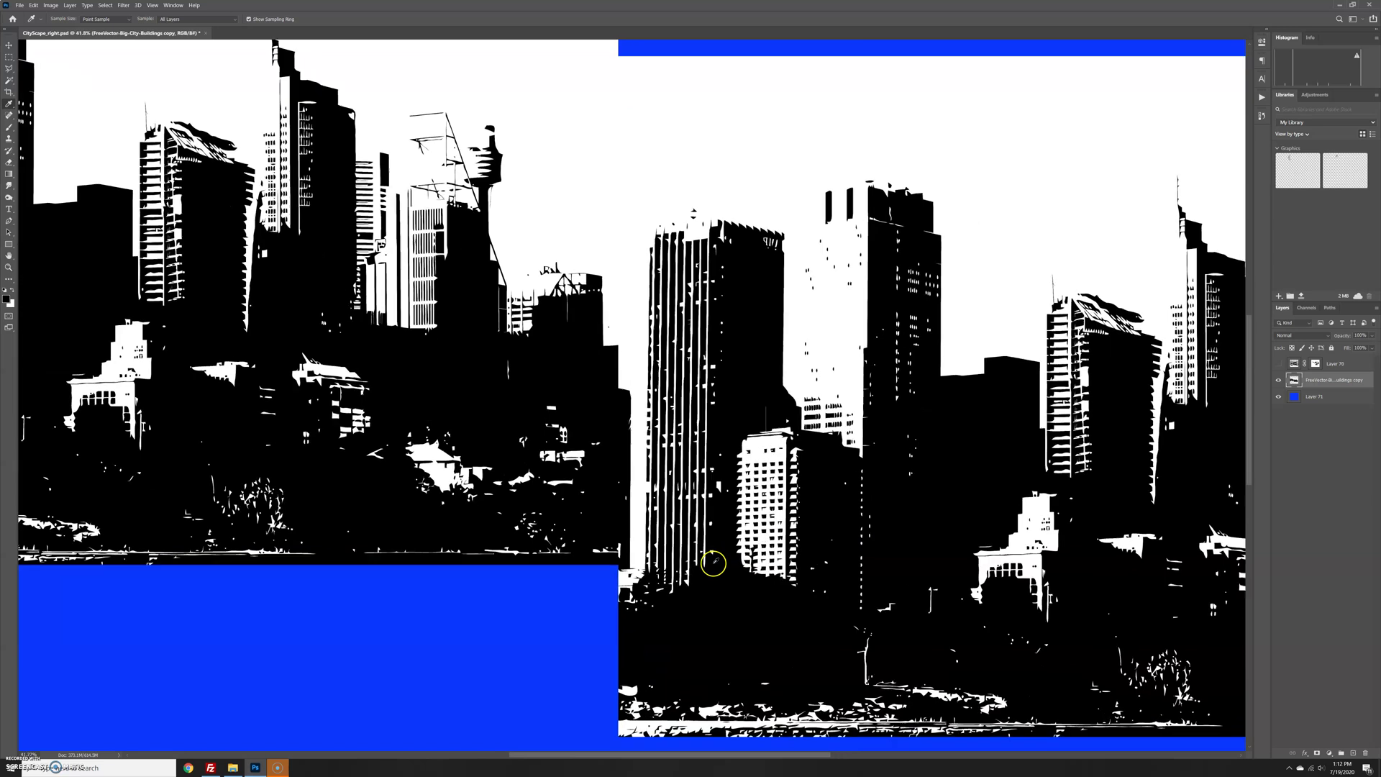
click(1278, 363)
scroll(718, 513, down, 2)
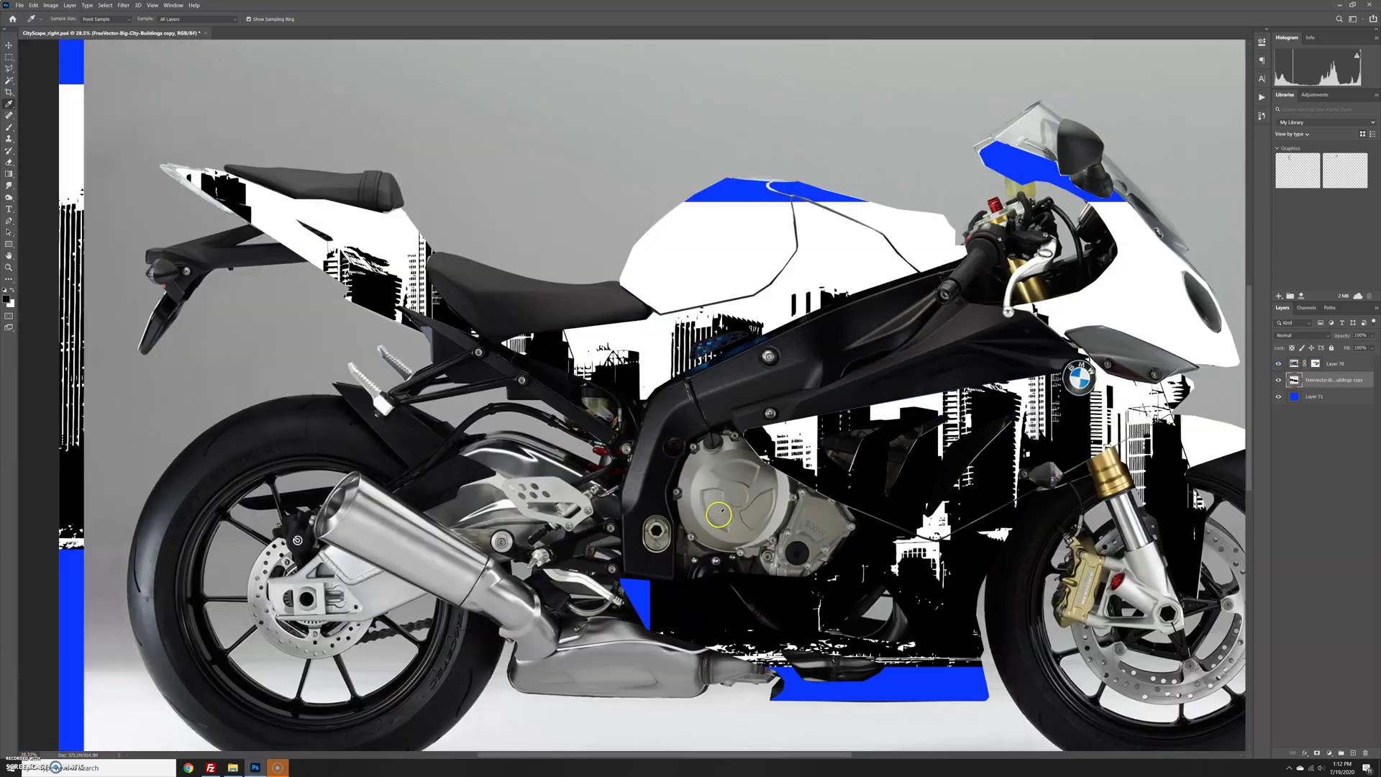
scroll(720, 515, down, 3)
scroll(719, 514, up, 2)
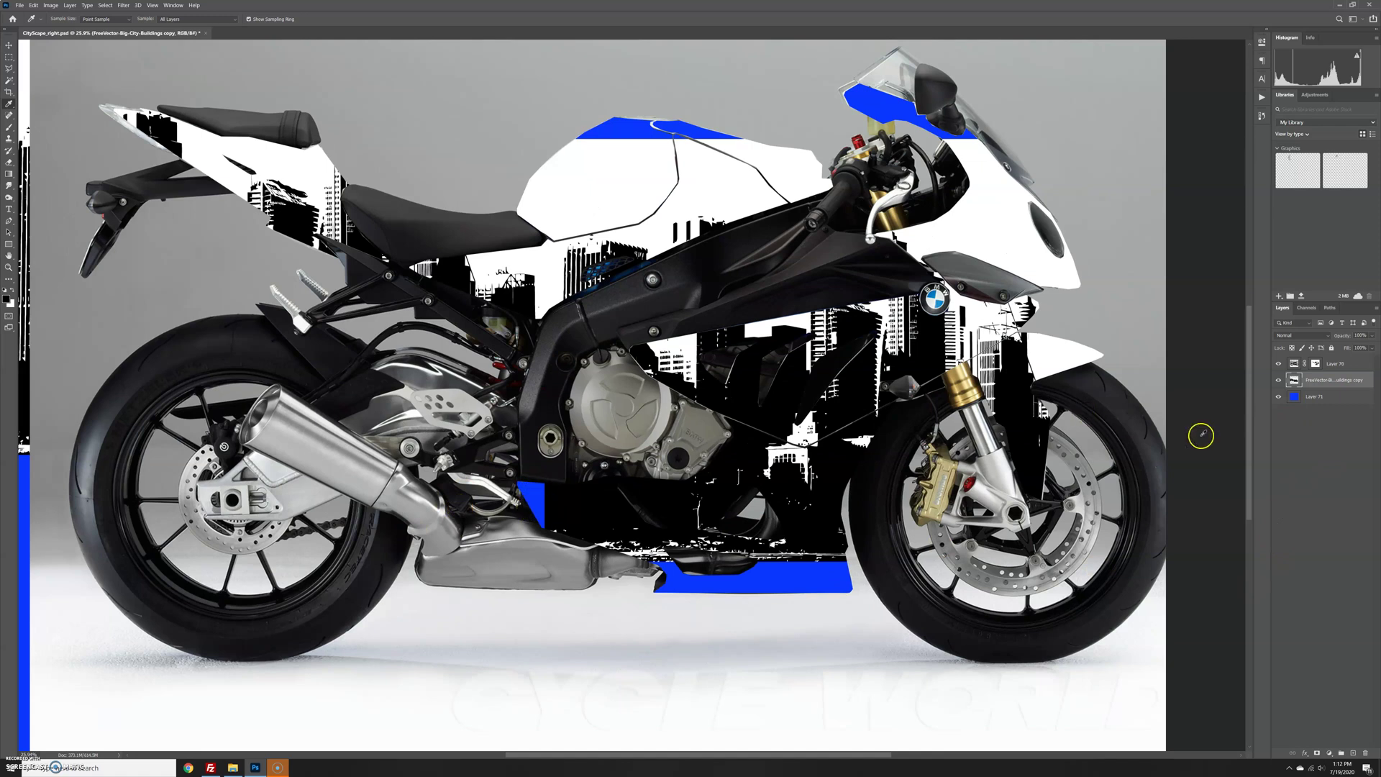
click(1314, 396)
click(1352, 753)
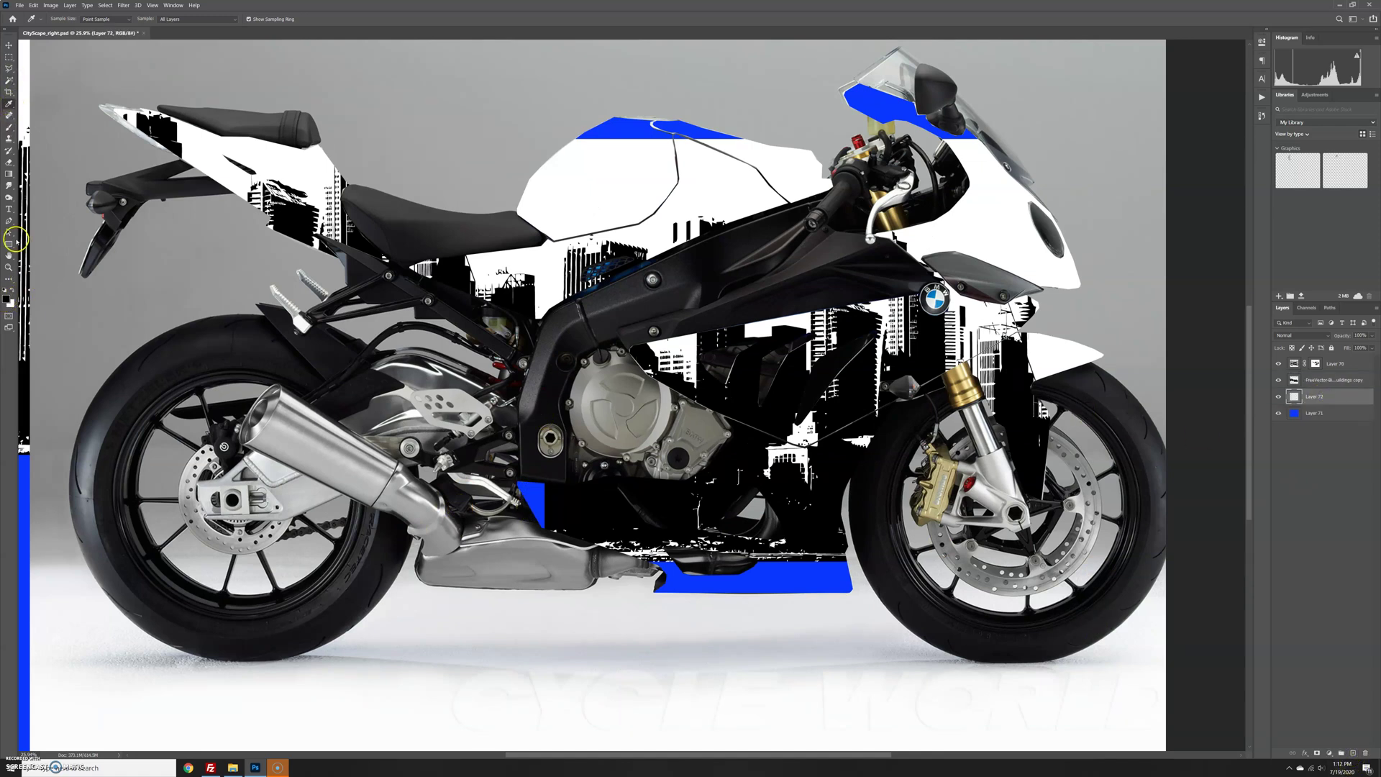
Step: Brush black over the blue belly-pan strip, toggling the bike photo to check it
click(9, 127)
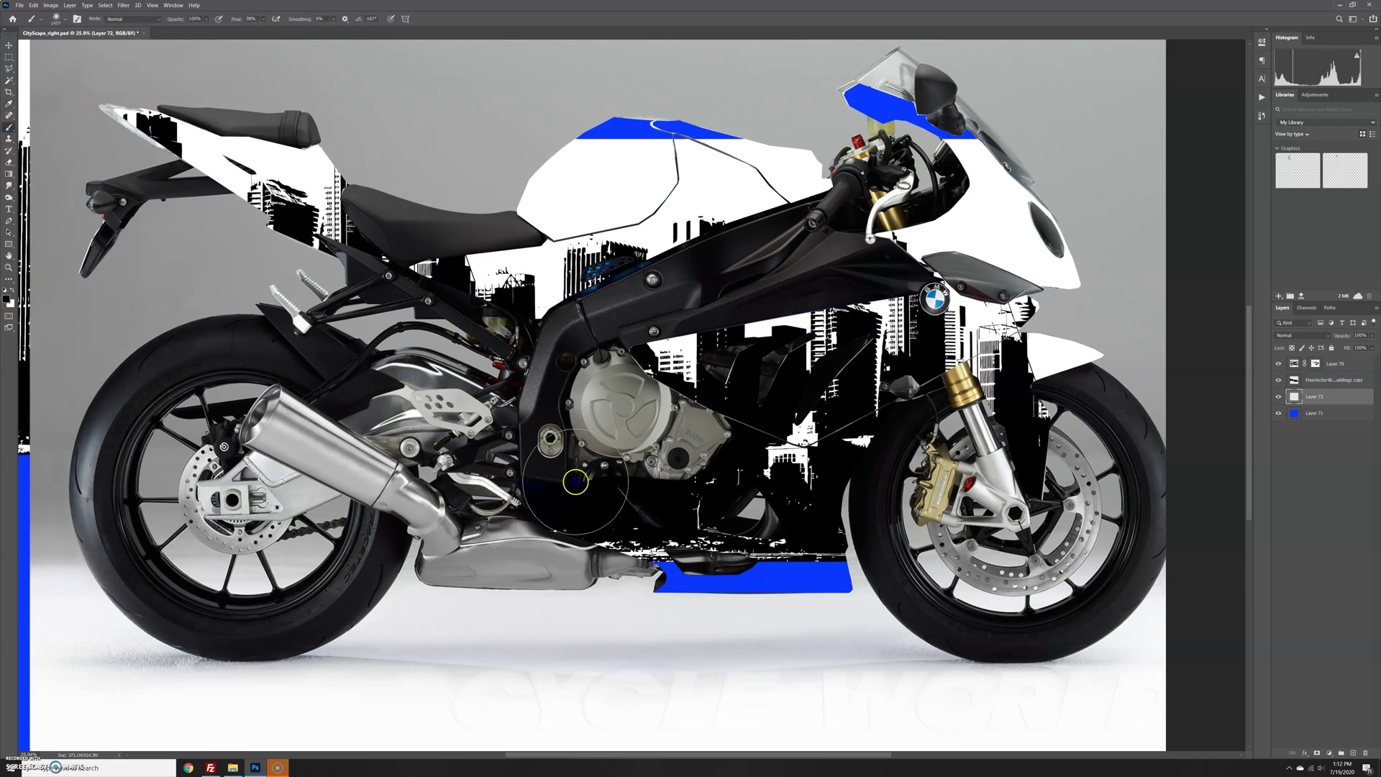
mouse_move(576, 482)
mouse_down()
mouse_move(556, 519)
mouse_move(655, 582)
mouse_move(684, 579)
mouse_up()
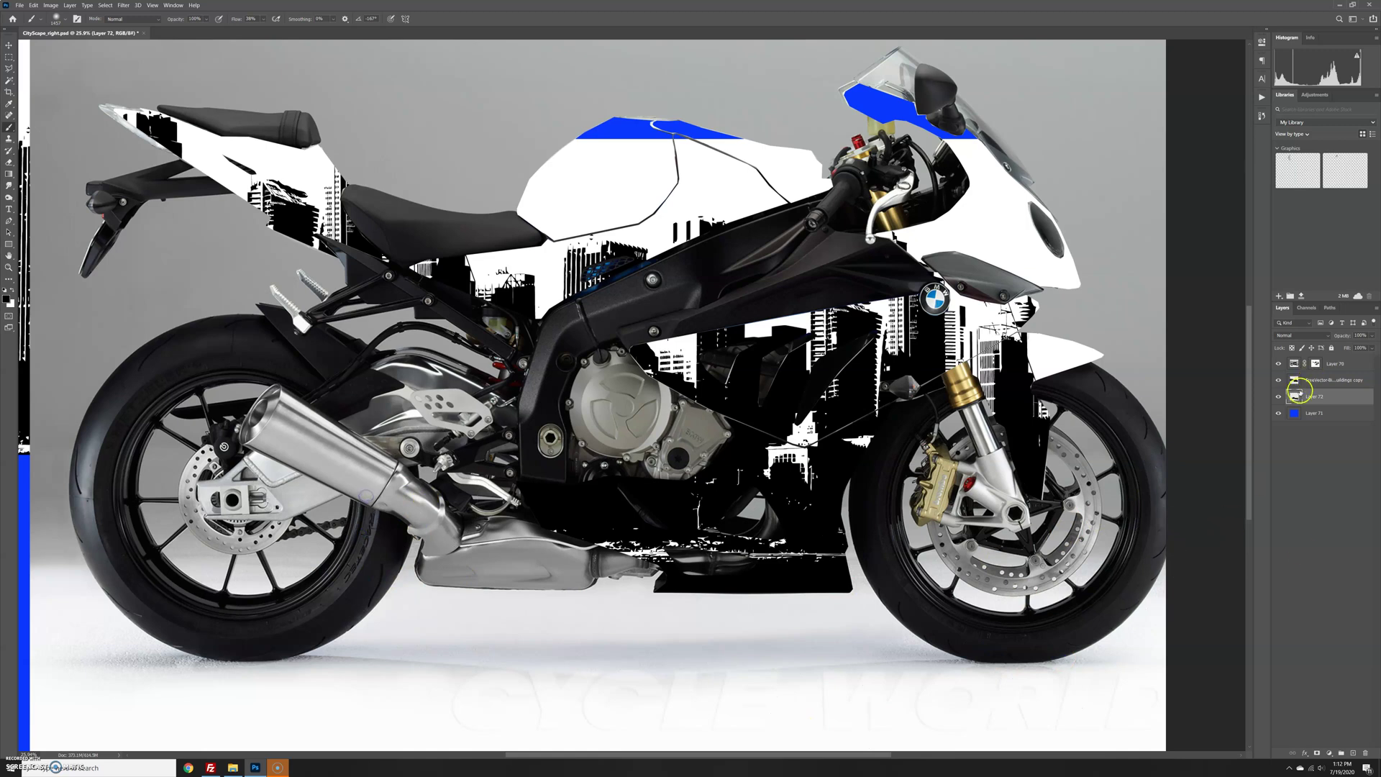
click(1278, 364)
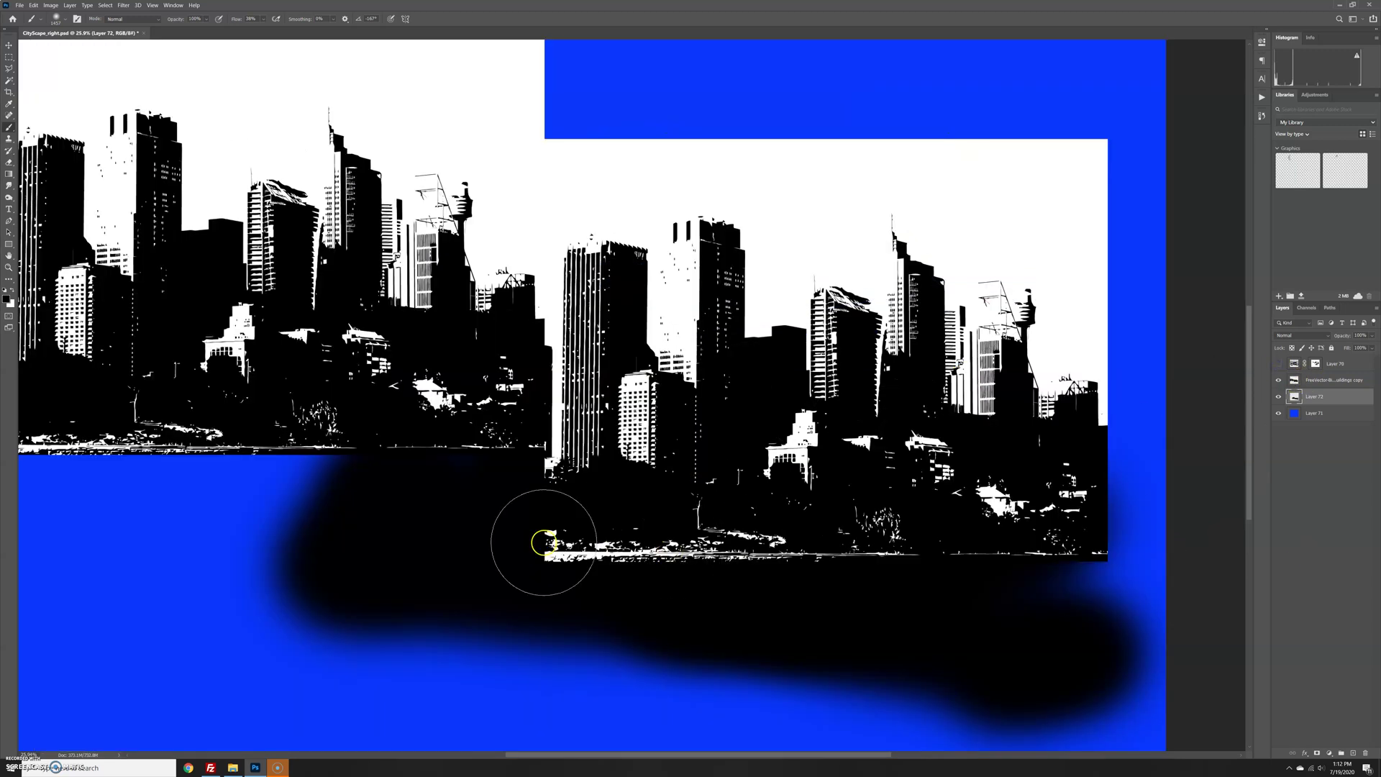
click(1277, 365)
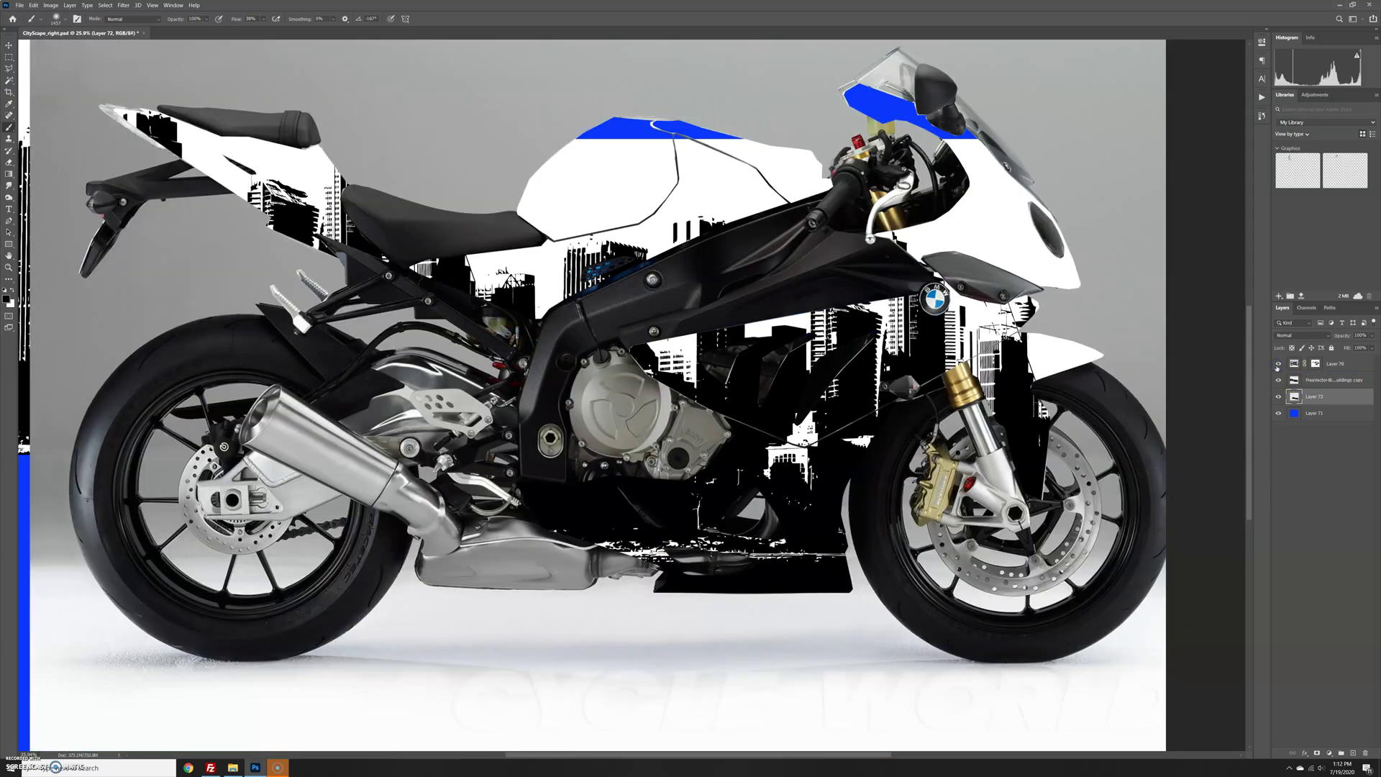
Step: Load Layer 70's mask selection and stroke it 20 px green on a new top layer
ctrl+click(1315, 364)
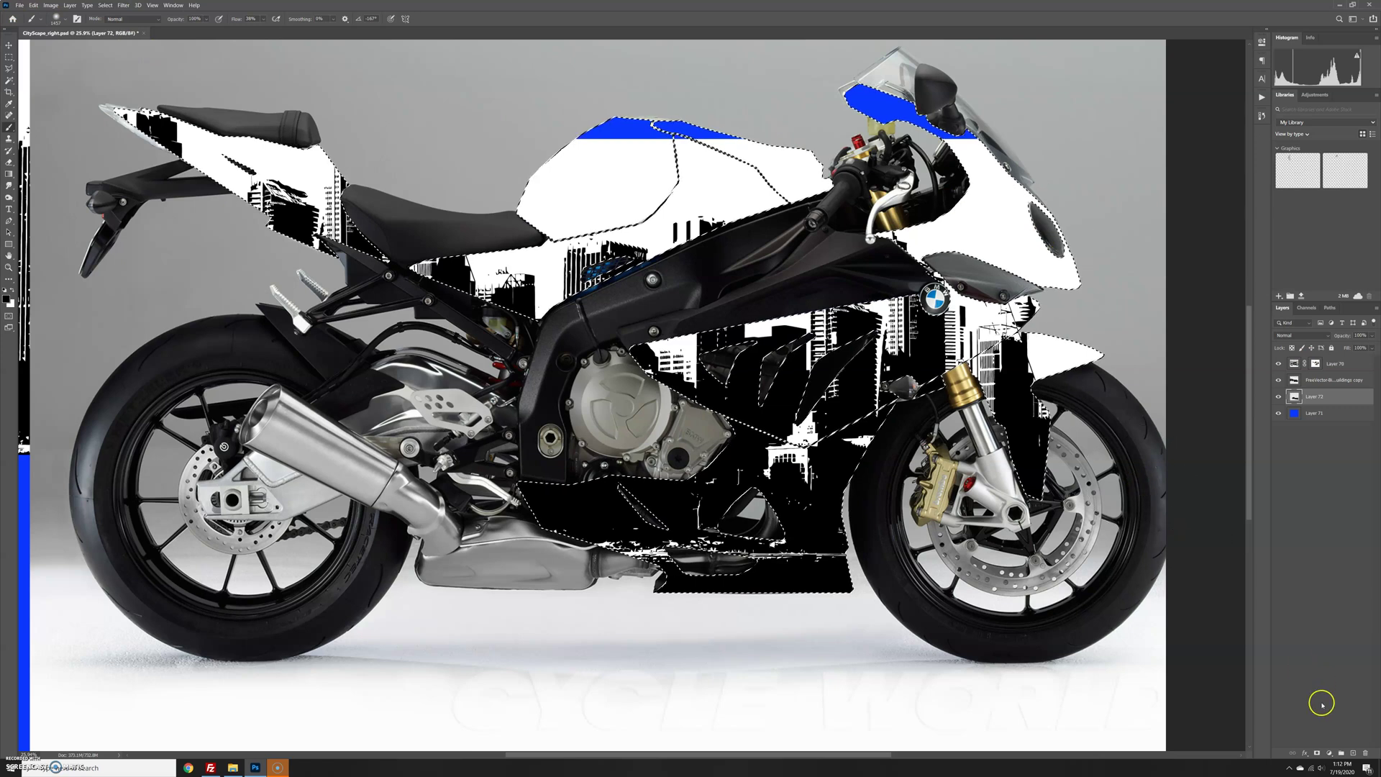
click(1353, 753)
drag(1331, 364, 1338, 356)
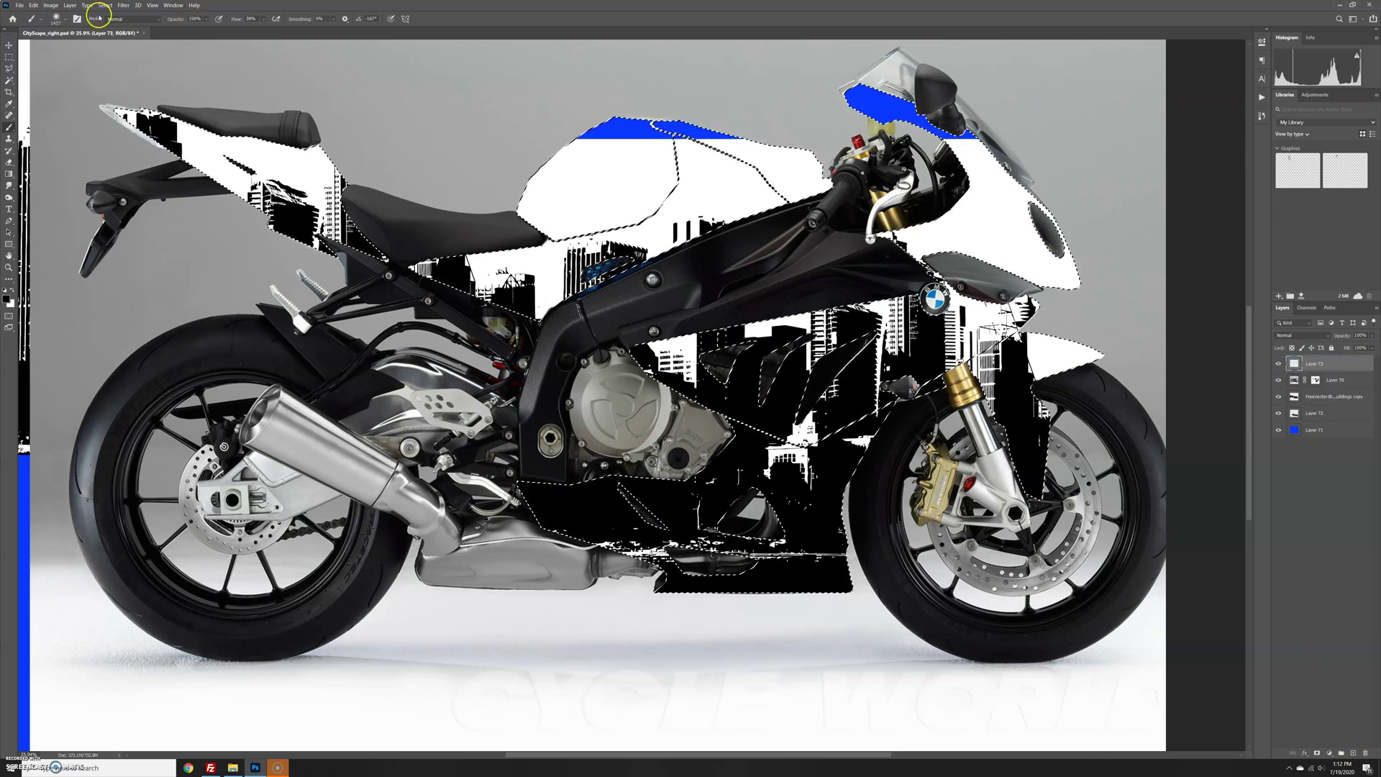
click(33, 5)
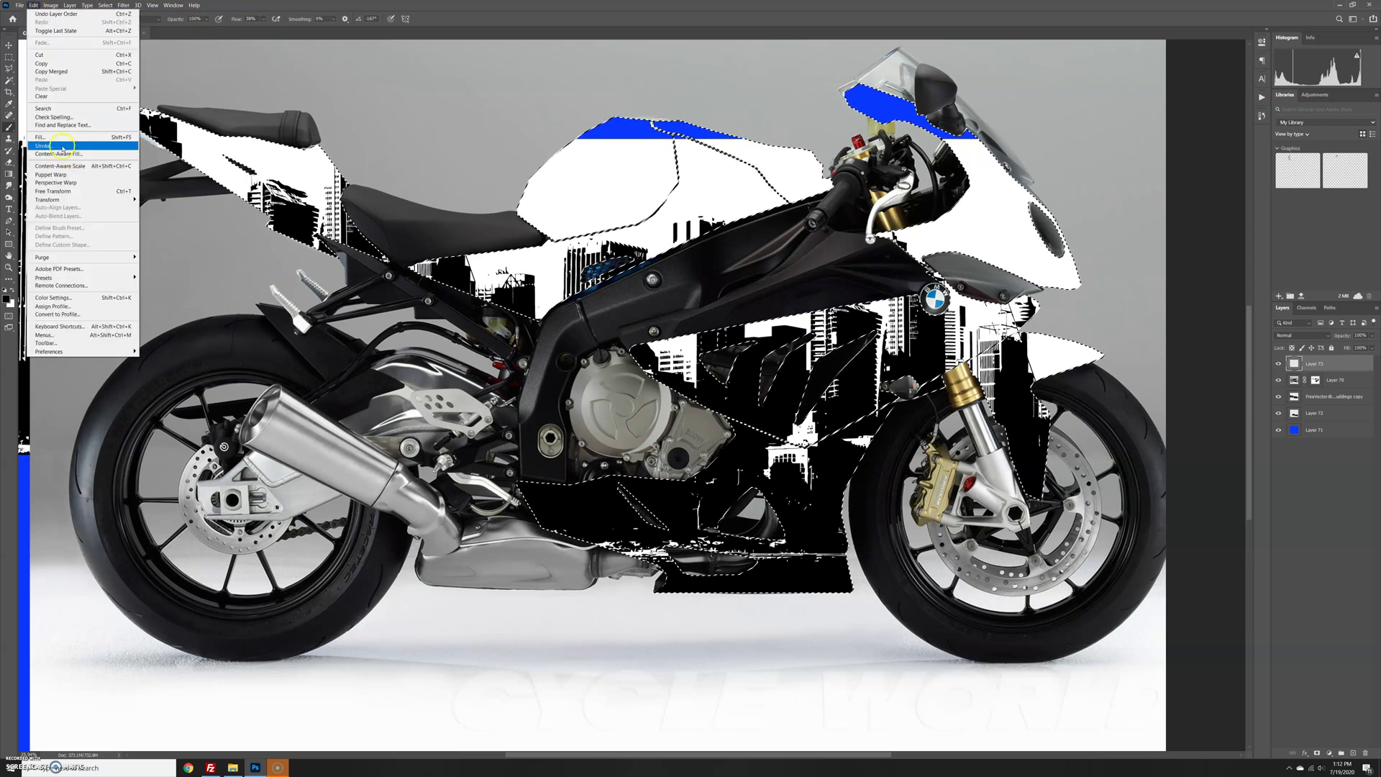
click(51, 150)
click(444, 181)
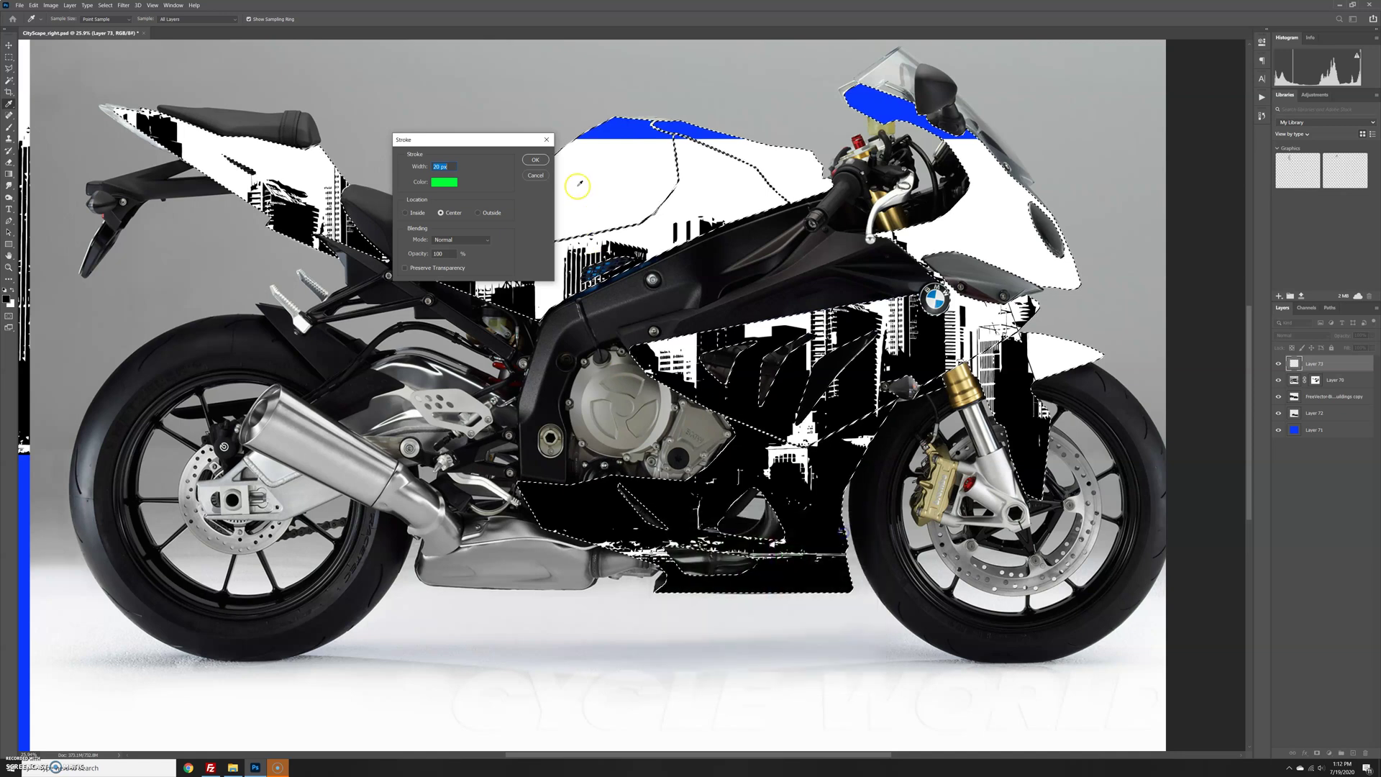
click(535, 160)
key(b)
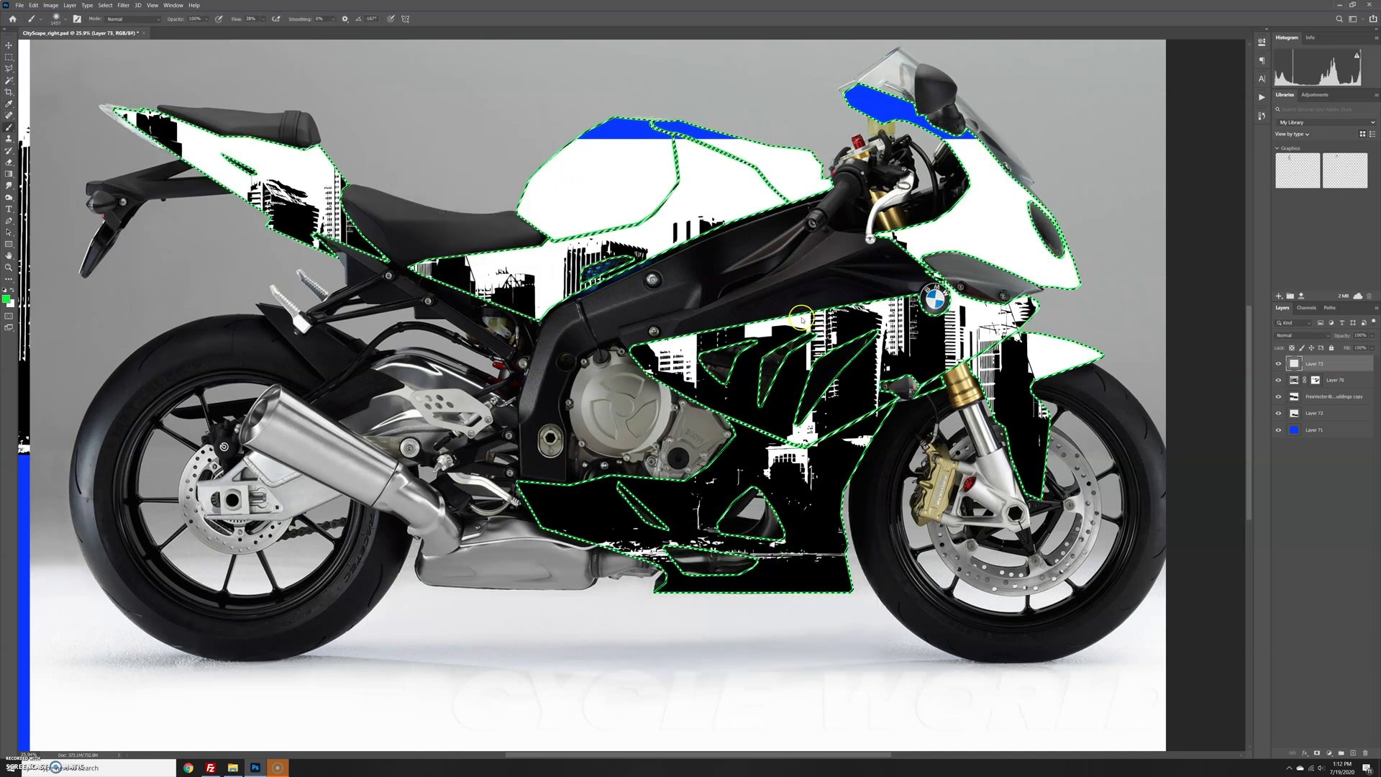
Step: Hide the bike photo, deselect, and paint sampled black on Layer 72 beneath the skyline
click(1278, 380)
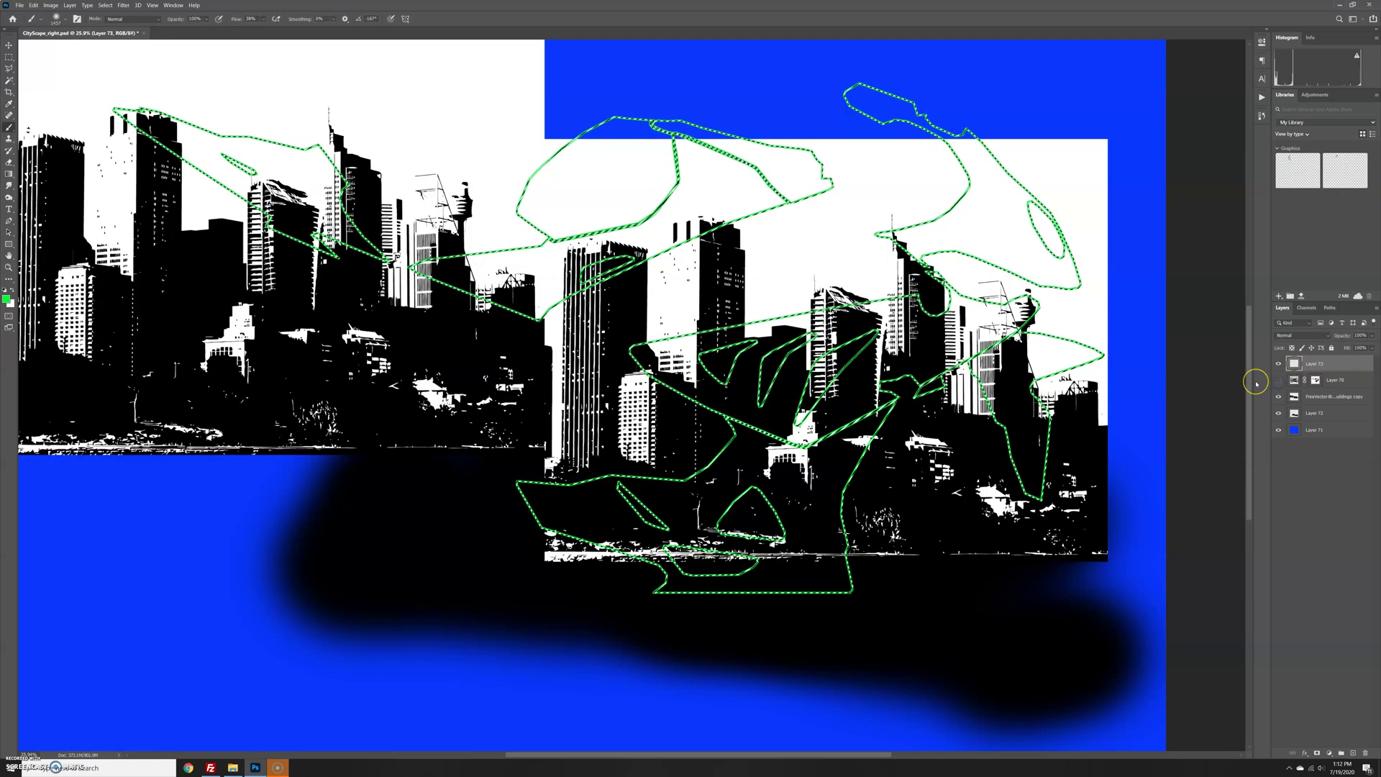
key(ctrl+d)
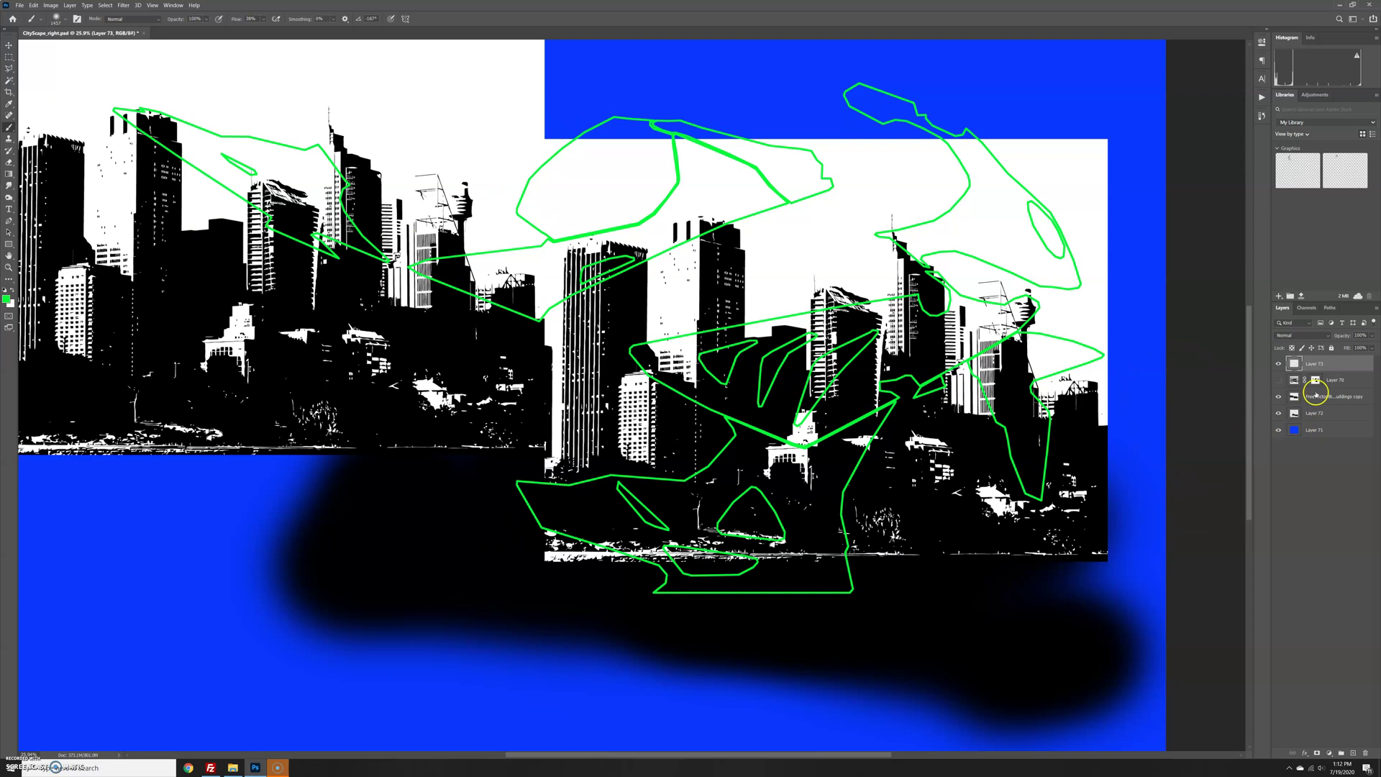
click(1312, 413)
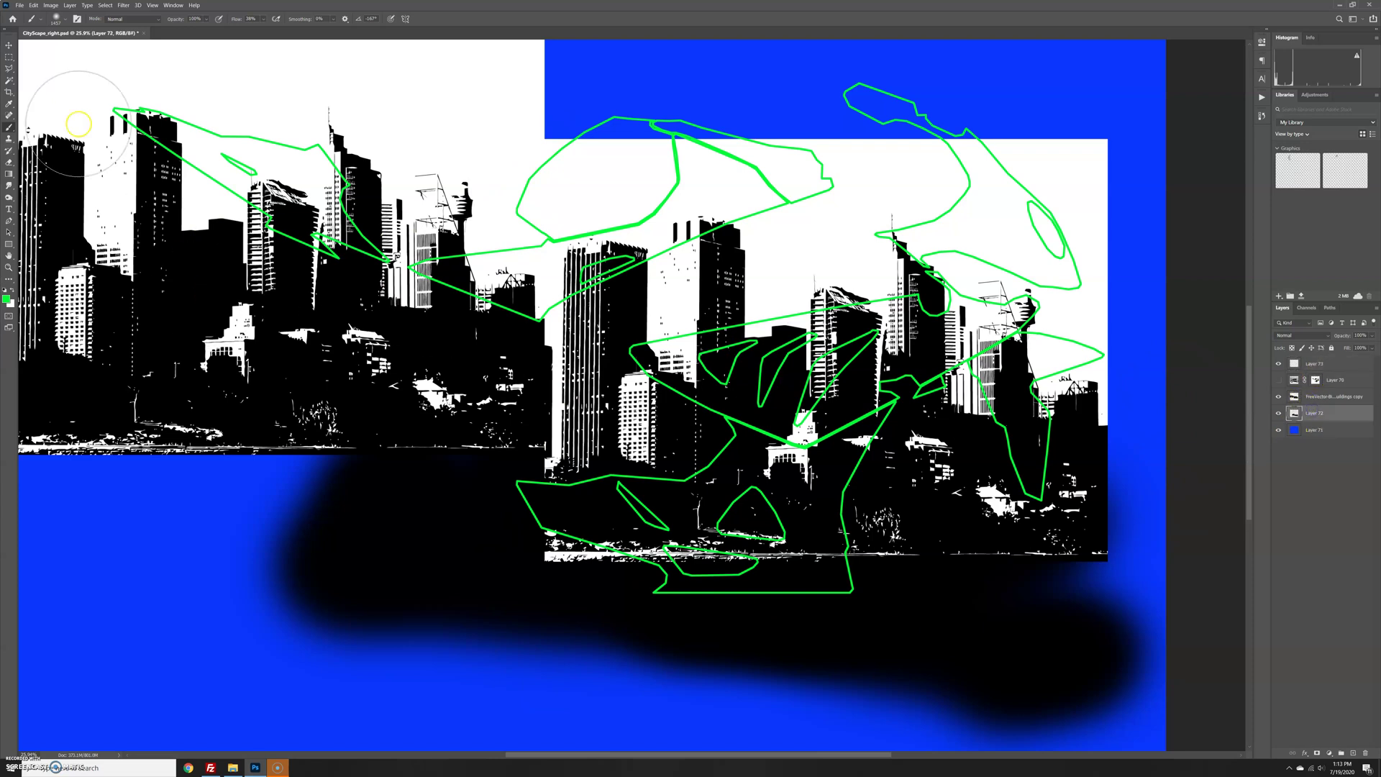
key(i)
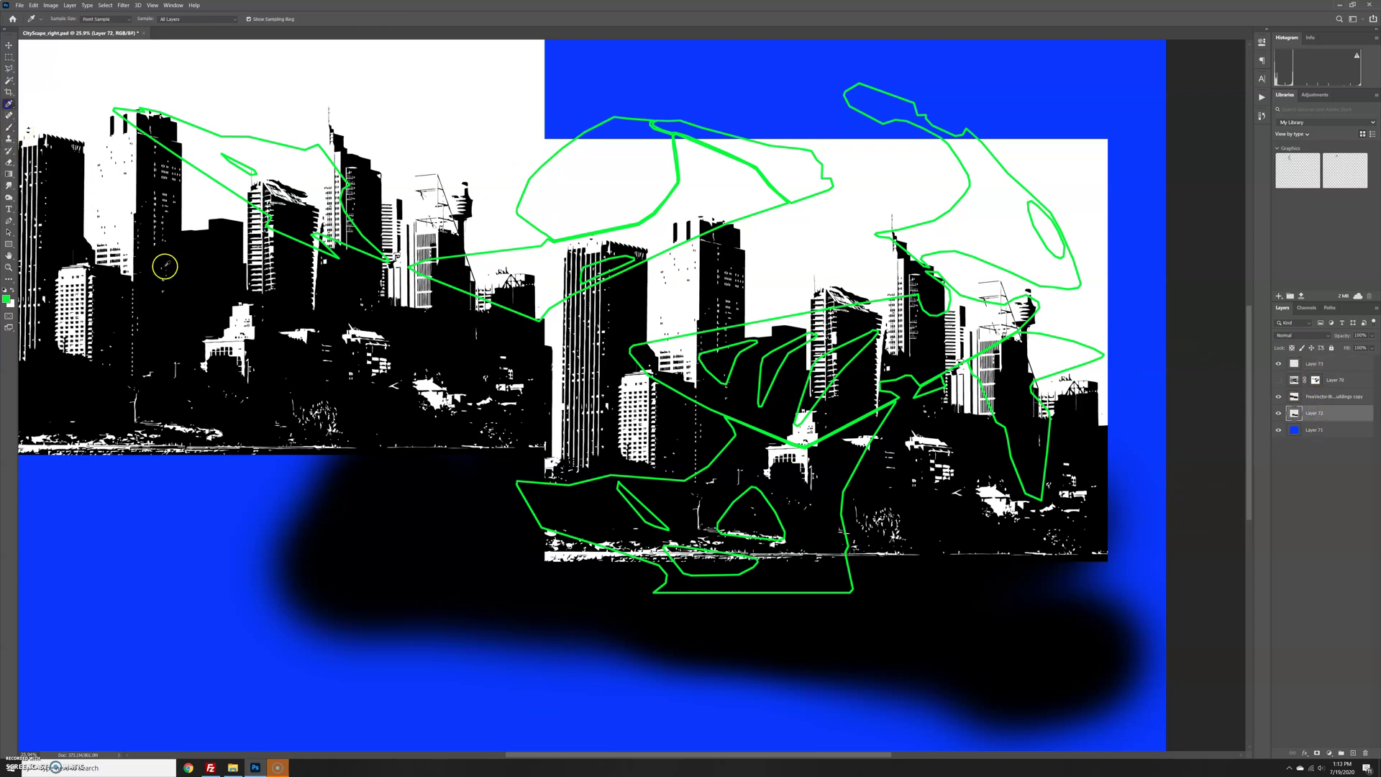
click(199, 266)
right_click(714, 614)
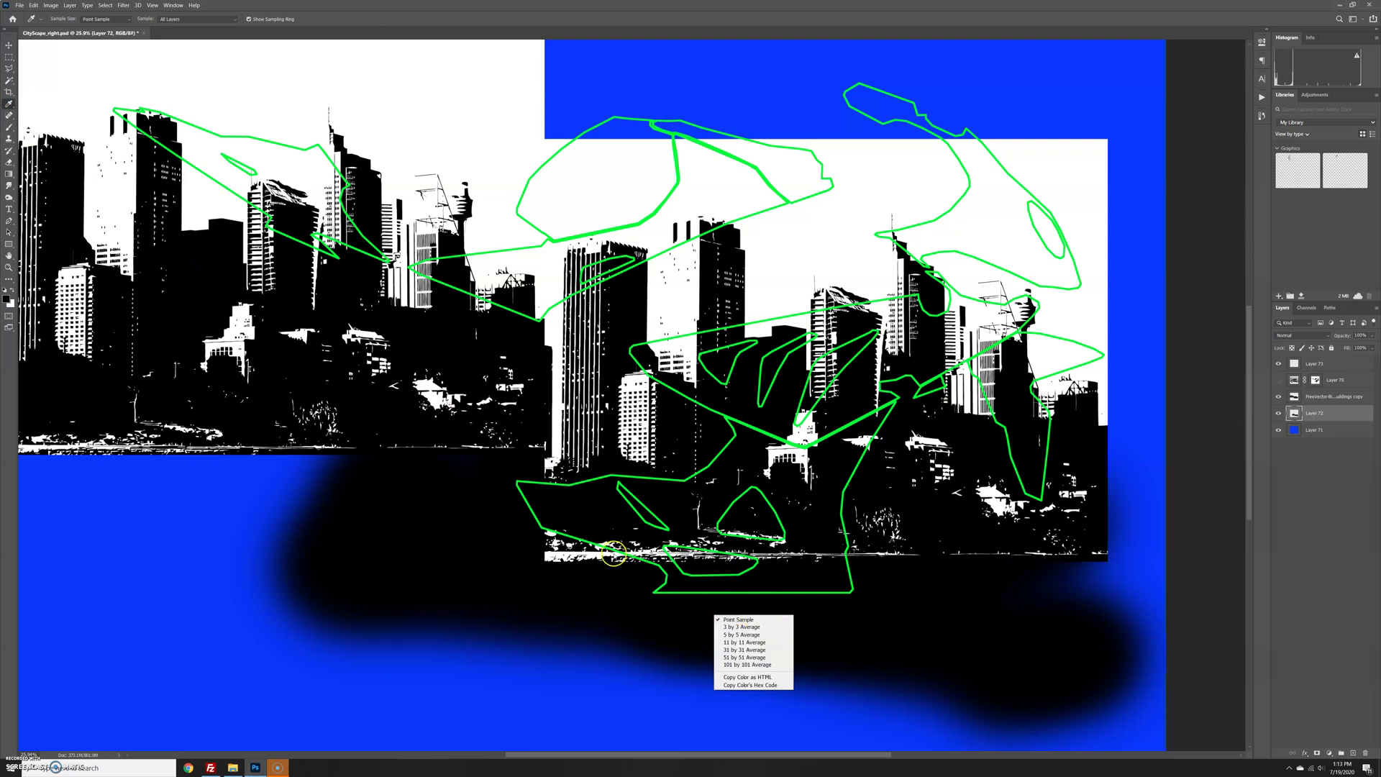
click(597, 520)
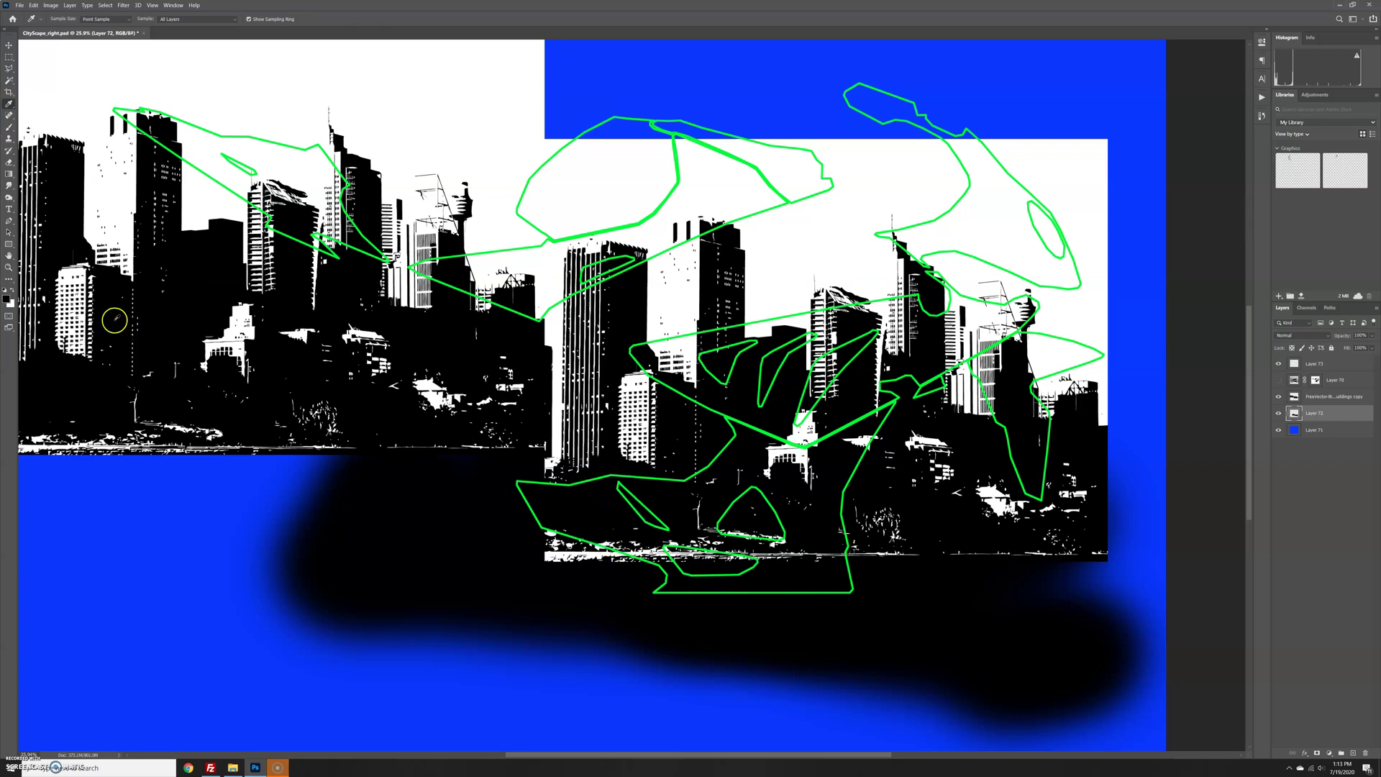
key(b)
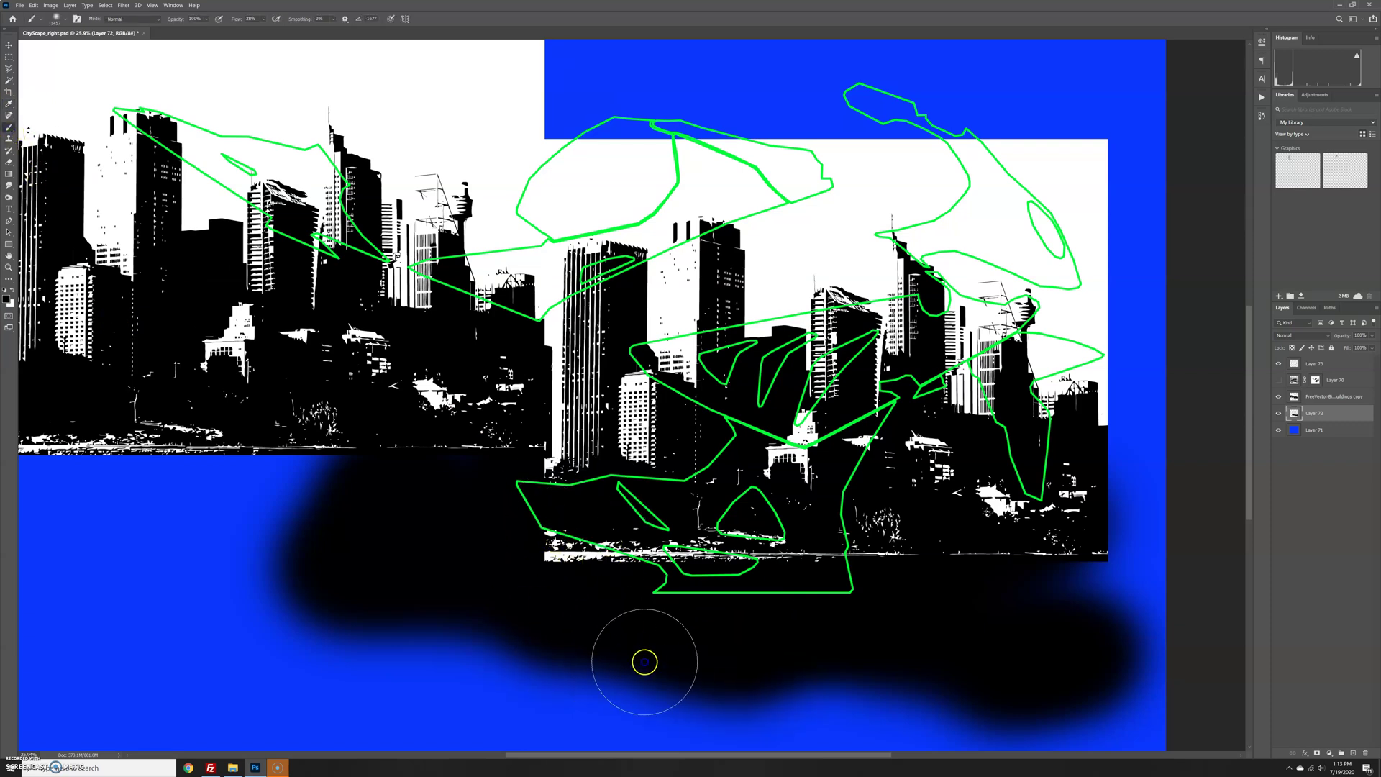
mouse_move(644, 662)
mouse_down()
mouse_move(676, 675)
mouse_move(1005, 619)
mouse_move(853, 628)
mouse_move(797, 602)
mouse_up()
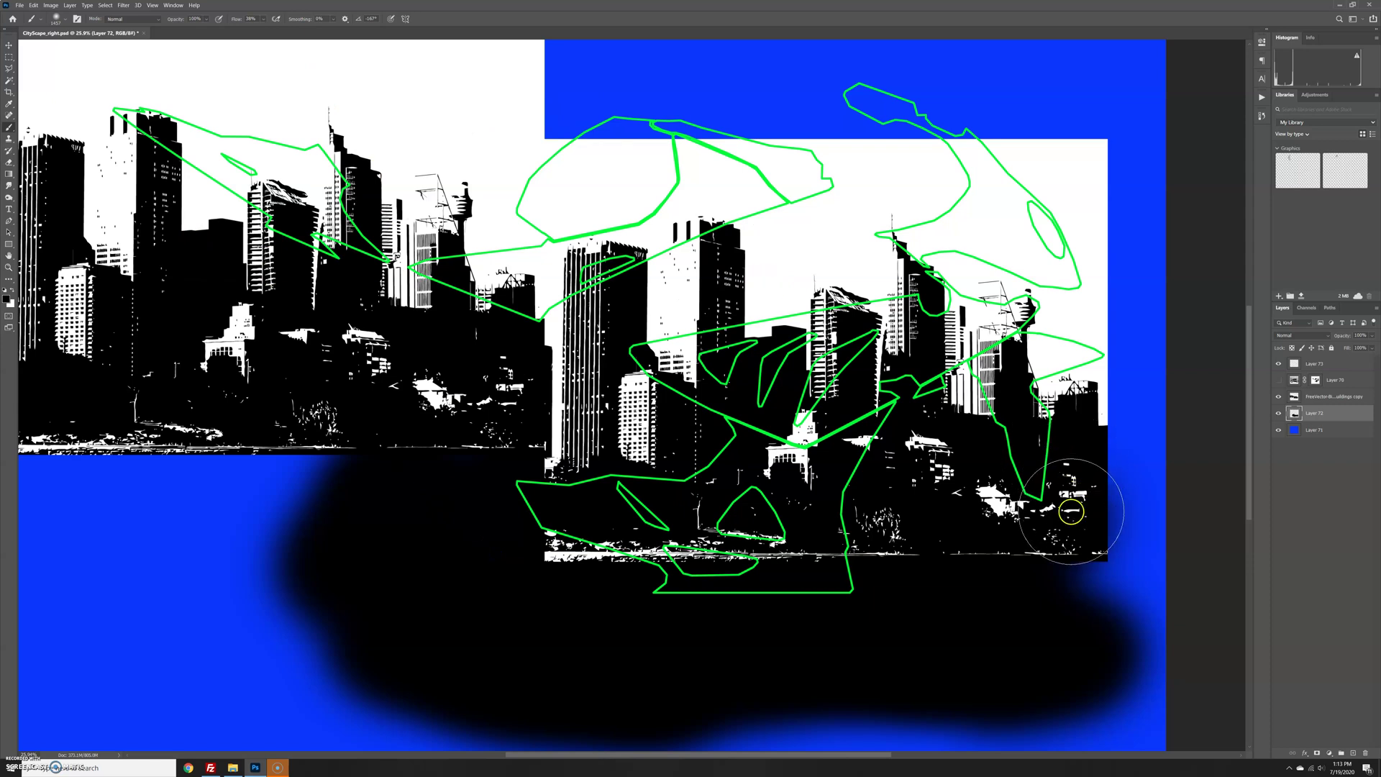
Step: Brush black over the remaining blue strip along the canvas's right edge
right_click(1083, 527)
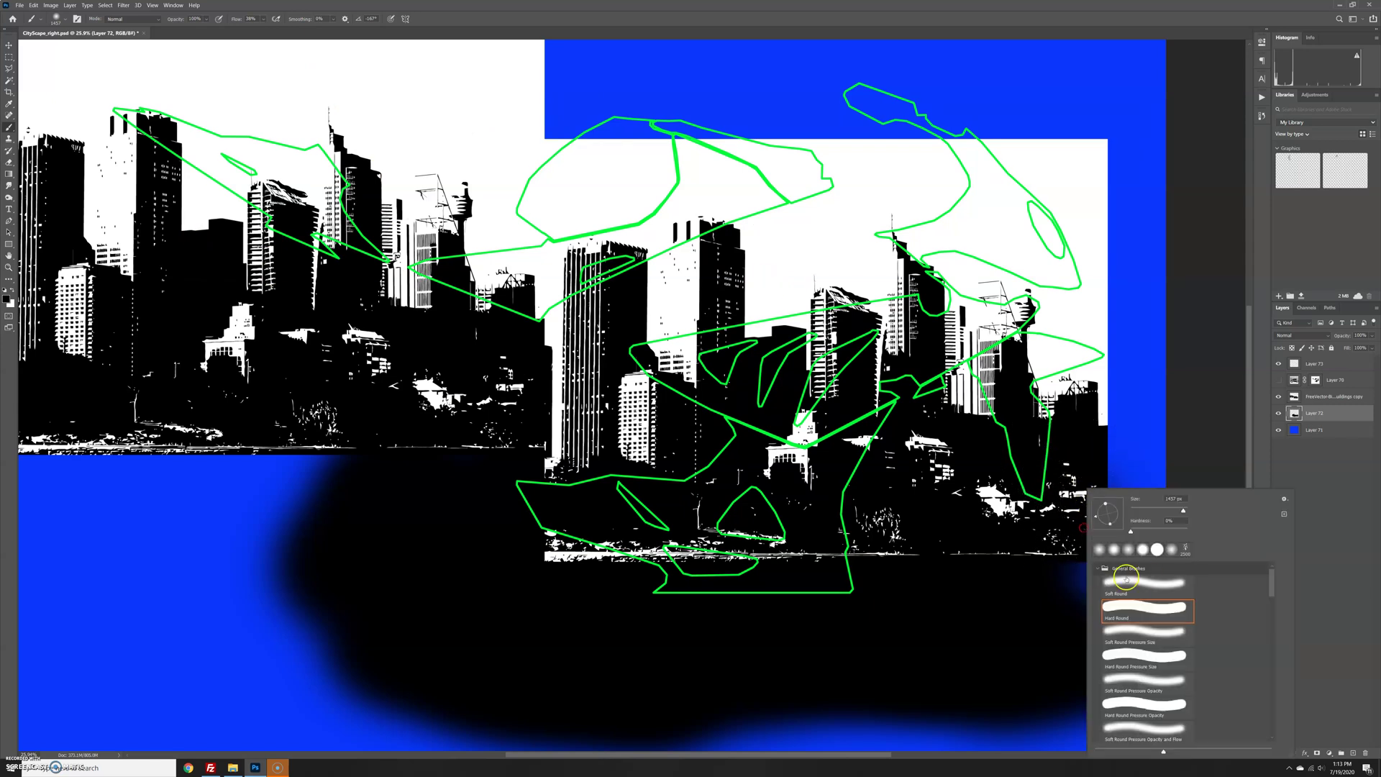
mouse_move(986, 530)
mouse_down()
mouse_move(1038, 551)
mouse_move(1121, 557)
mouse_move(1108, 542)
mouse_move(1121, 502)
mouse_up()
right_click(1121, 502)
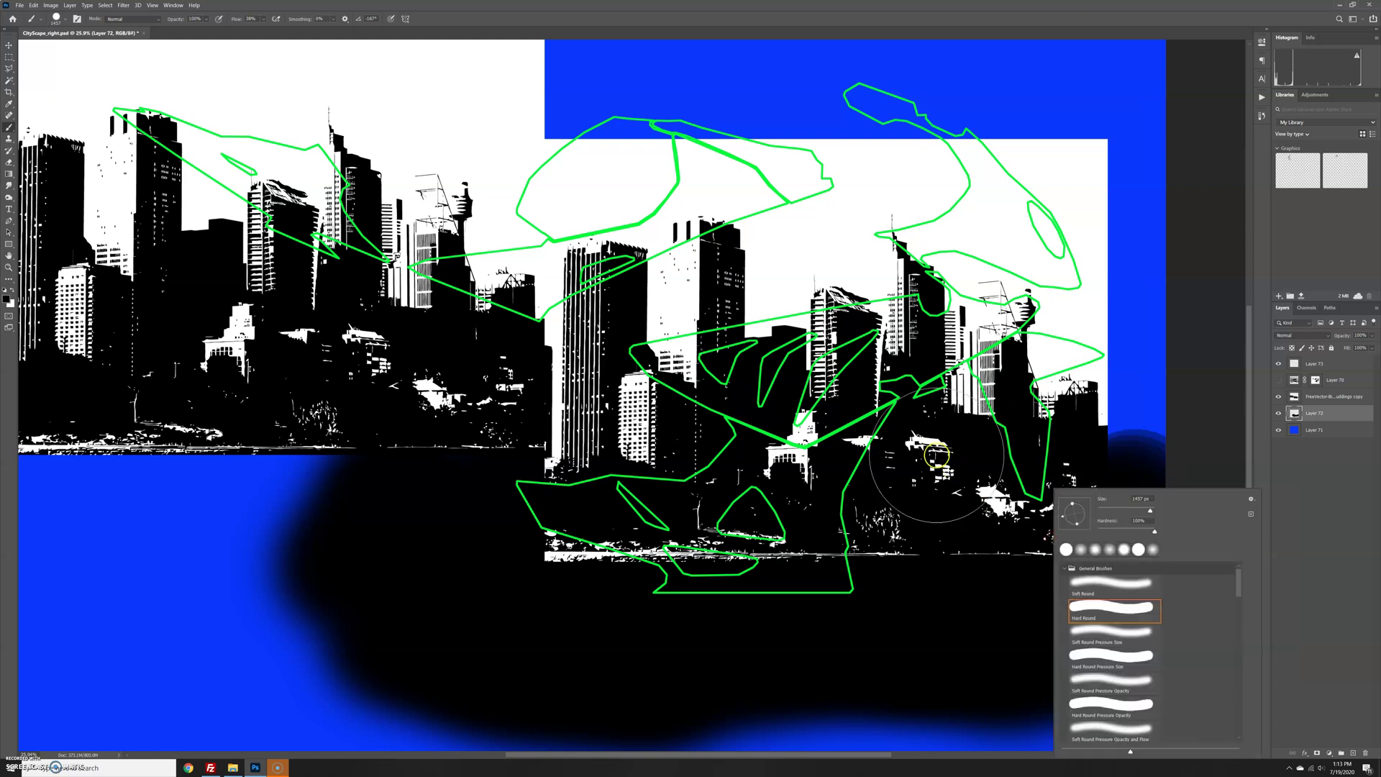
key(Escape)
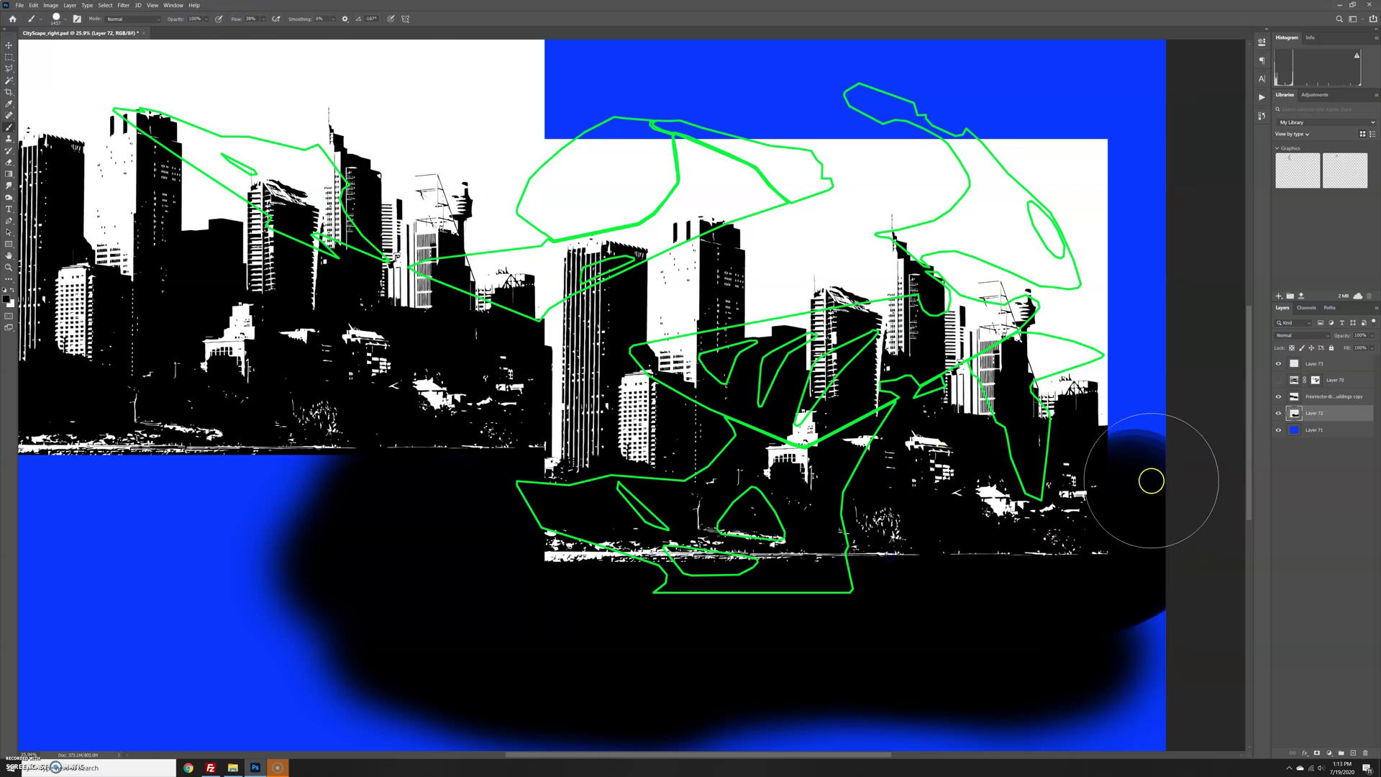
click(1141, 487)
click(1141, 486)
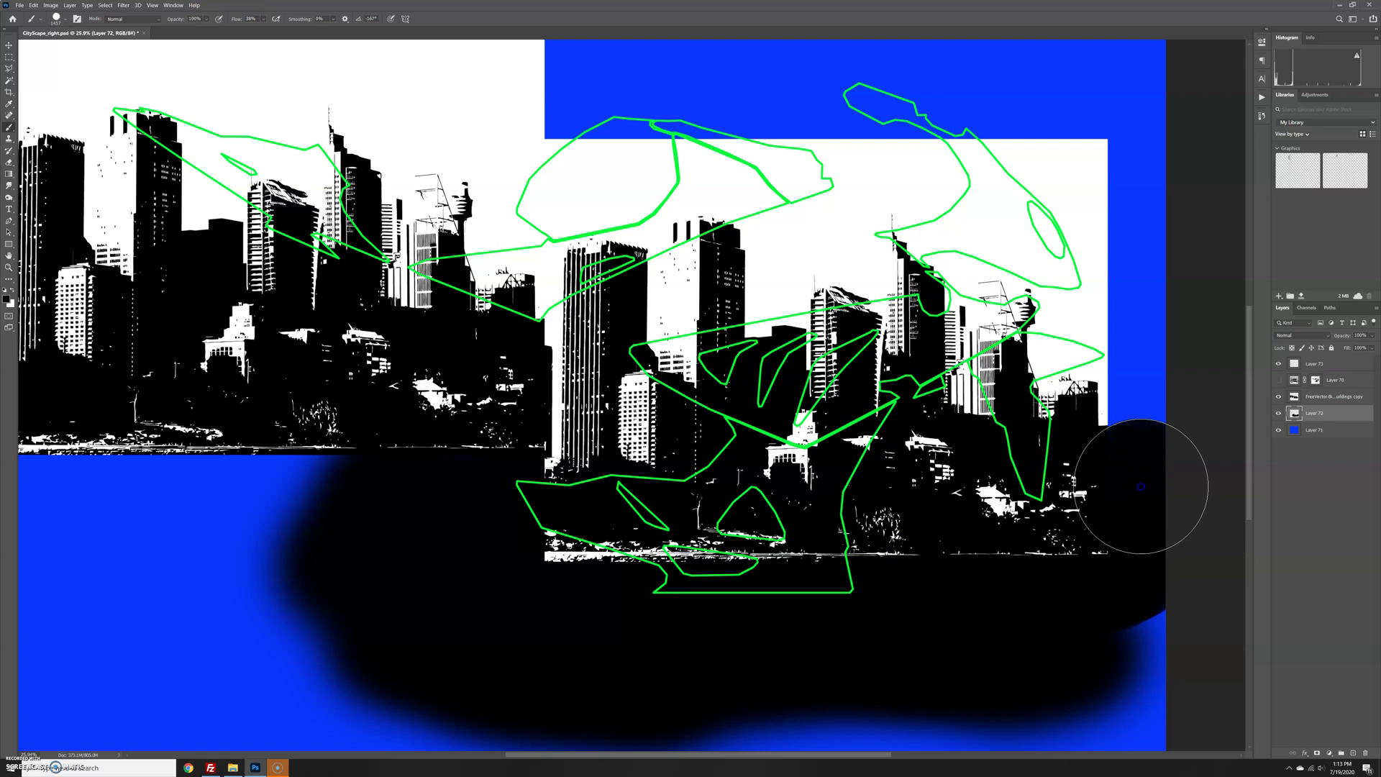
mouse_move(1135, 484)
mouse_down()
mouse_move(1132, 502)
mouse_move(1164, 527)
mouse_up()
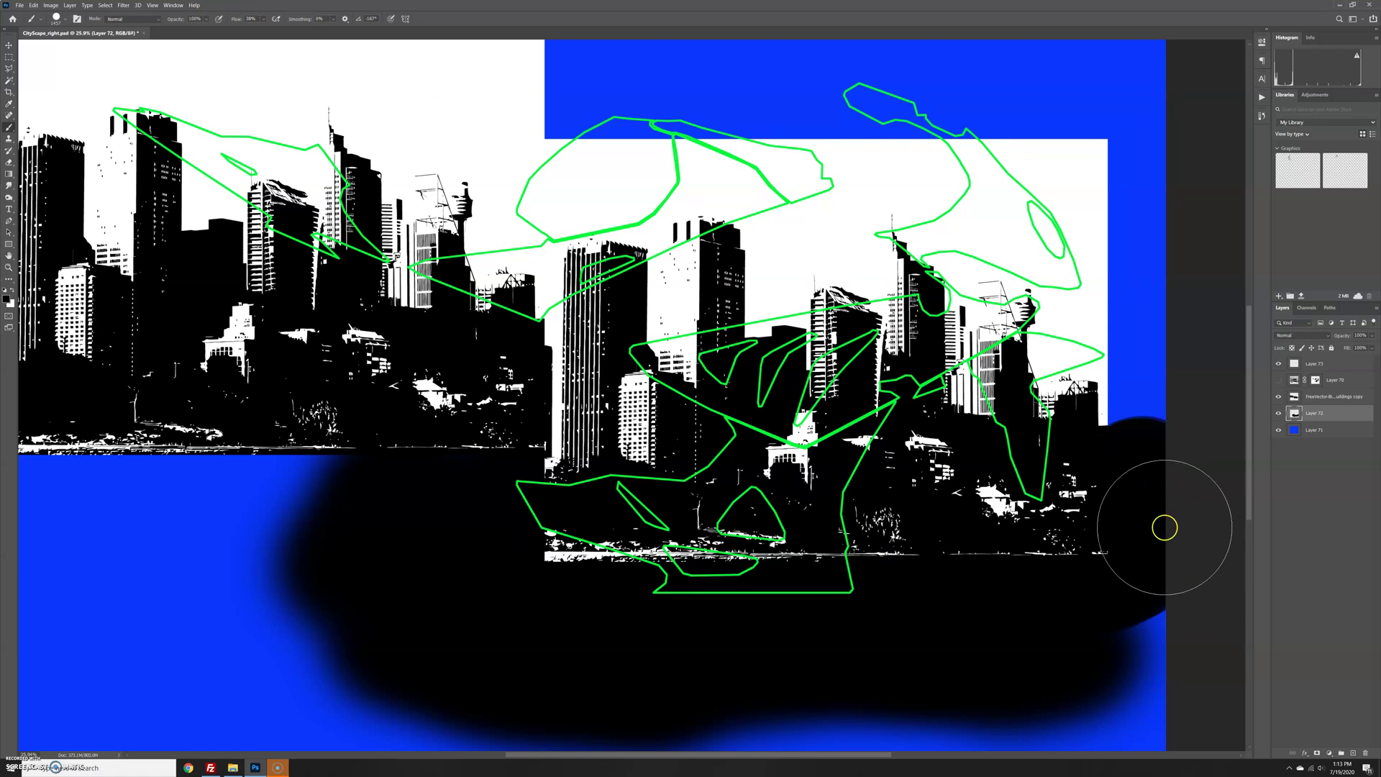
Step: On a new layer above Layer 71, brush white across the blue band along the canvas top
click(1323, 437)
click(1353, 754)
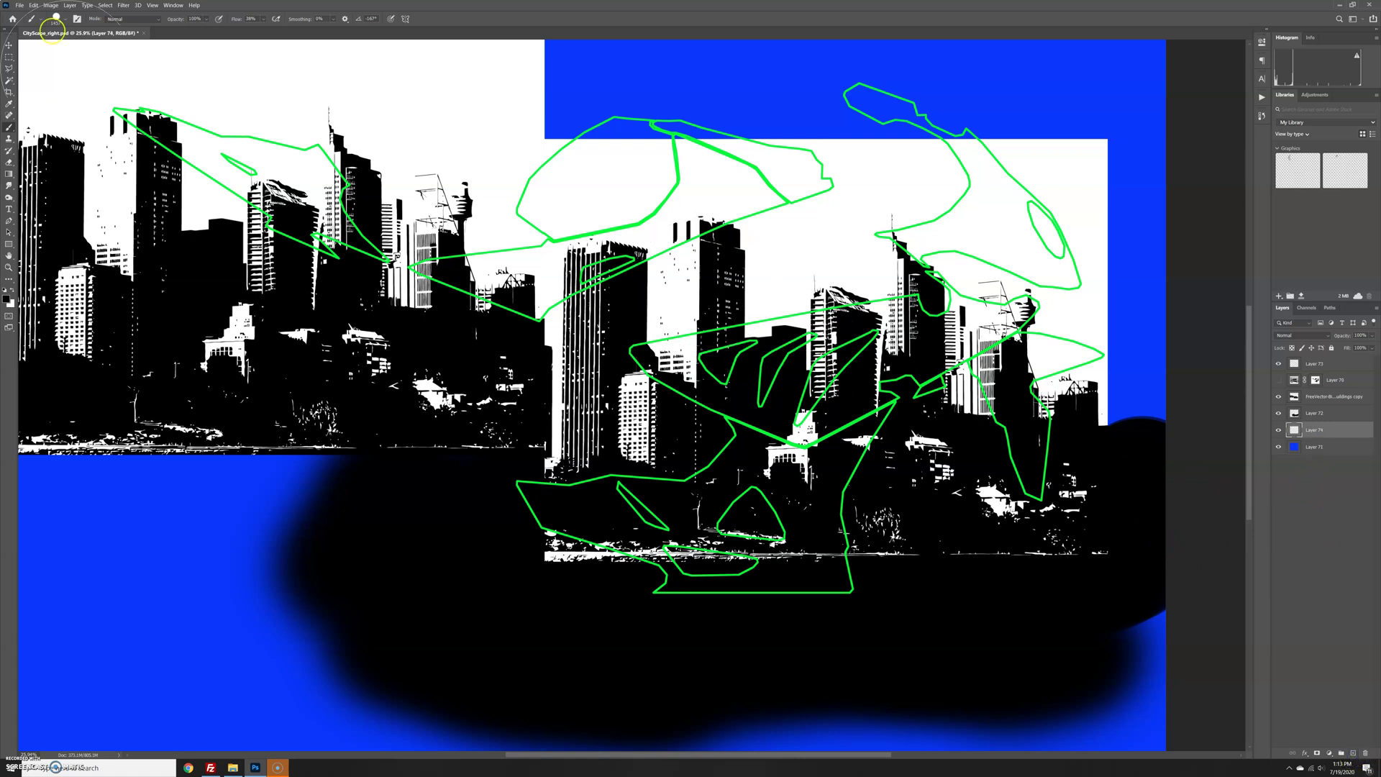
click(8, 104)
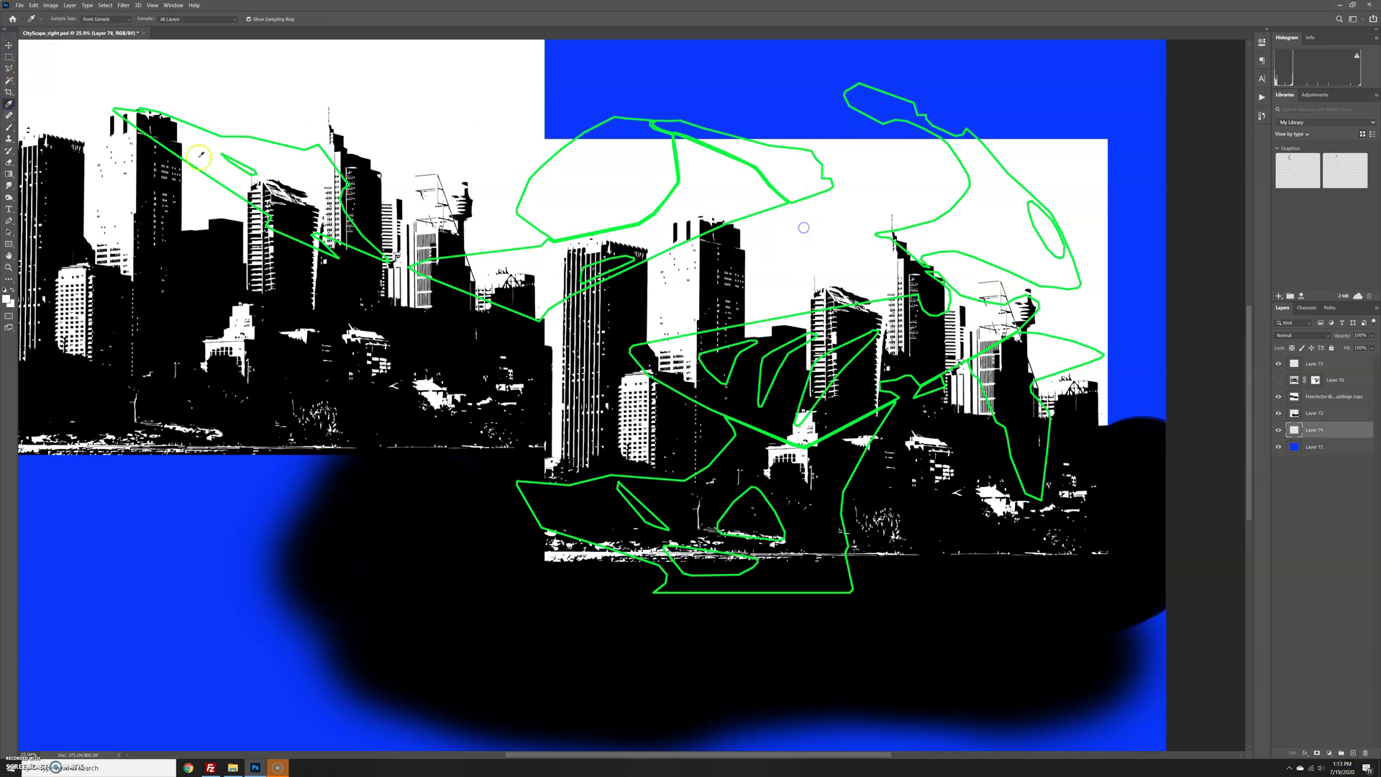
click(10, 126)
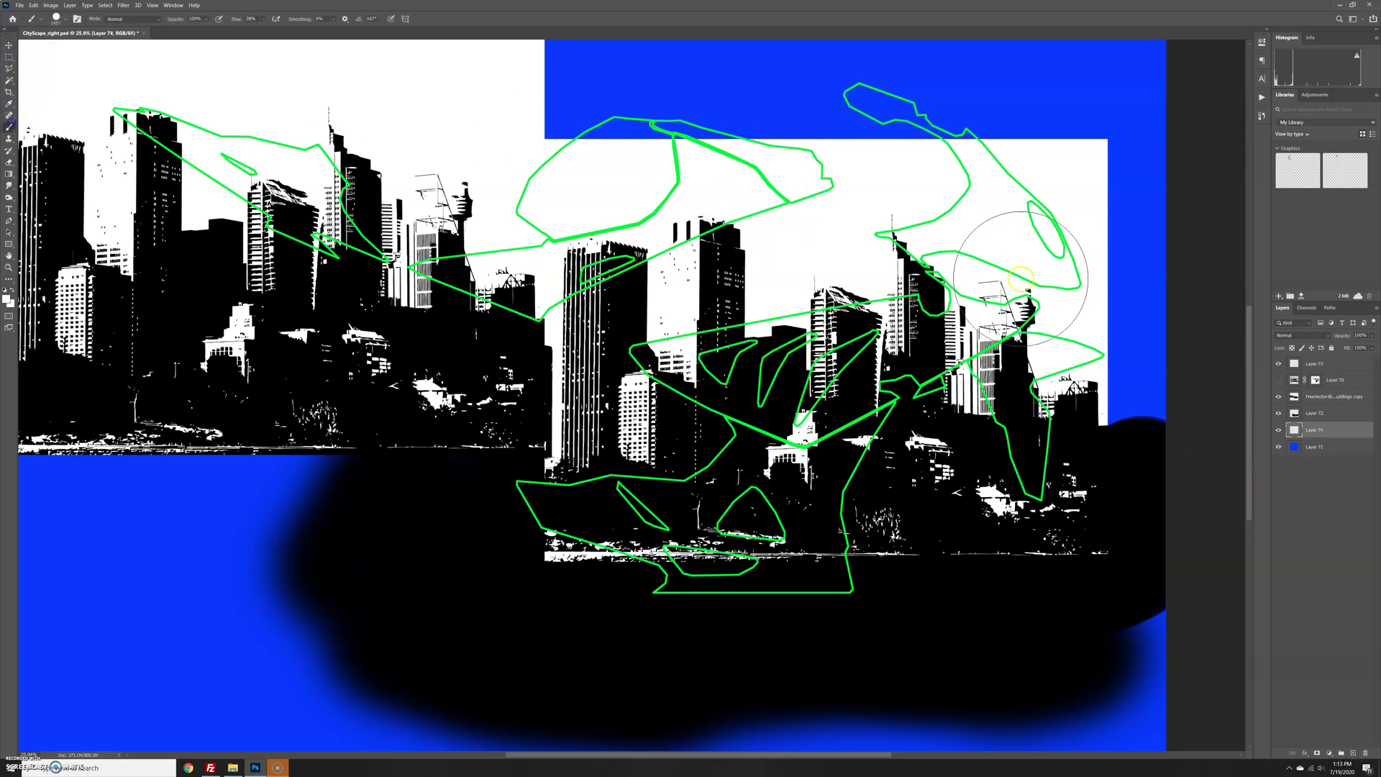
click(1108, 155)
mouse_move(1128, 296)
mouse_down()
mouse_move(1048, 108)
mouse_move(703, 99)
mouse_move(632, 31)
mouse_move(1161, 59)
mouse_up()
scroll(924, 309, down, 3)
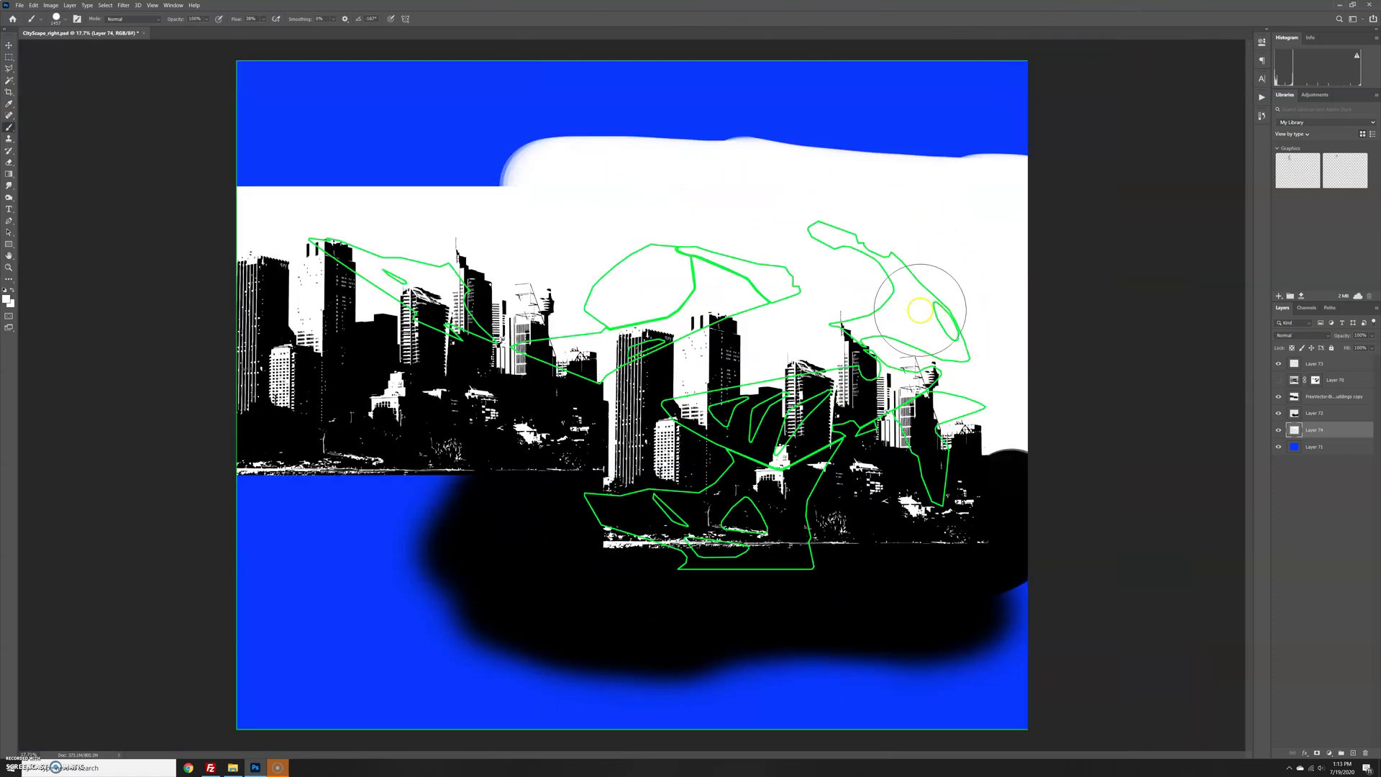
mouse_move(921, 311)
mouse_down()
mouse_move(331, 170)
mouse_move(1089, 164)
mouse_move(967, 183)
mouse_move(607, 139)
mouse_up()
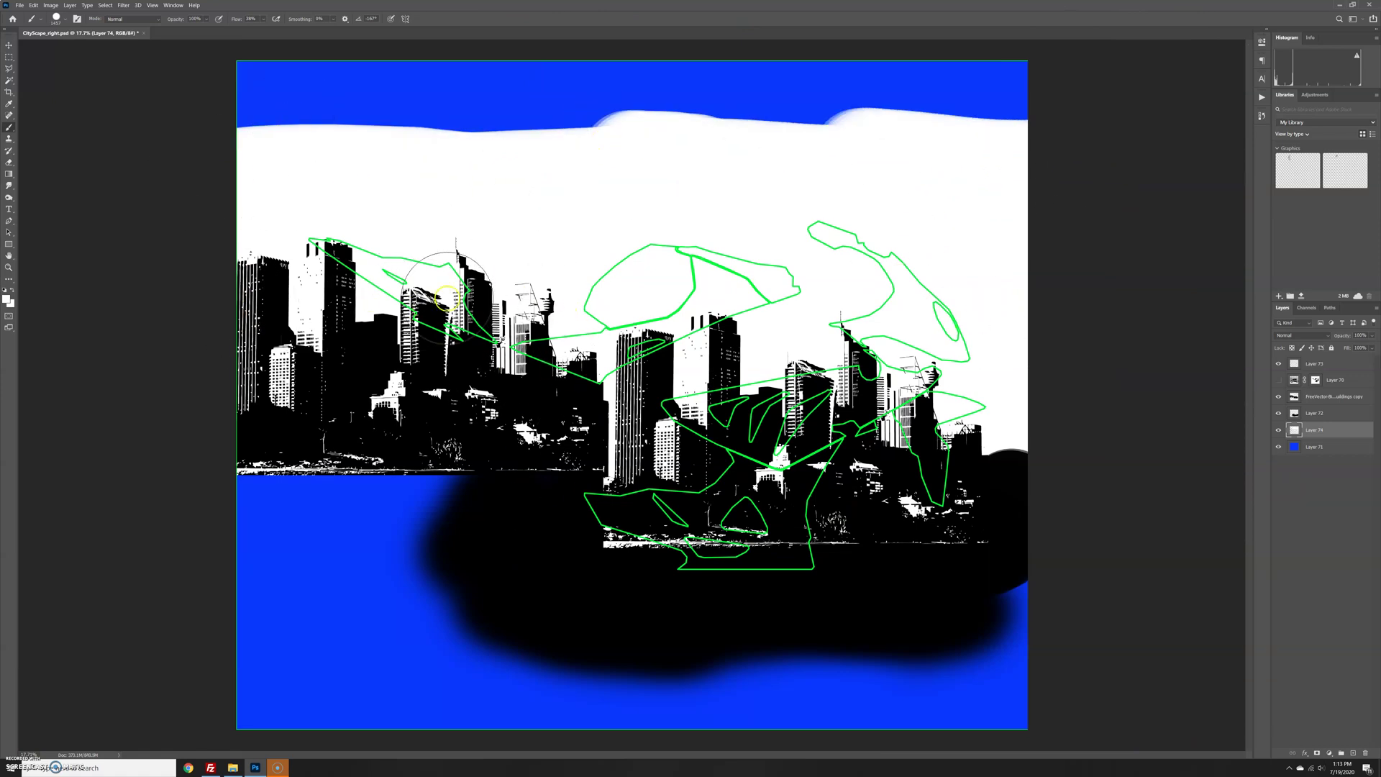
scroll(1048, 518, up, 4)
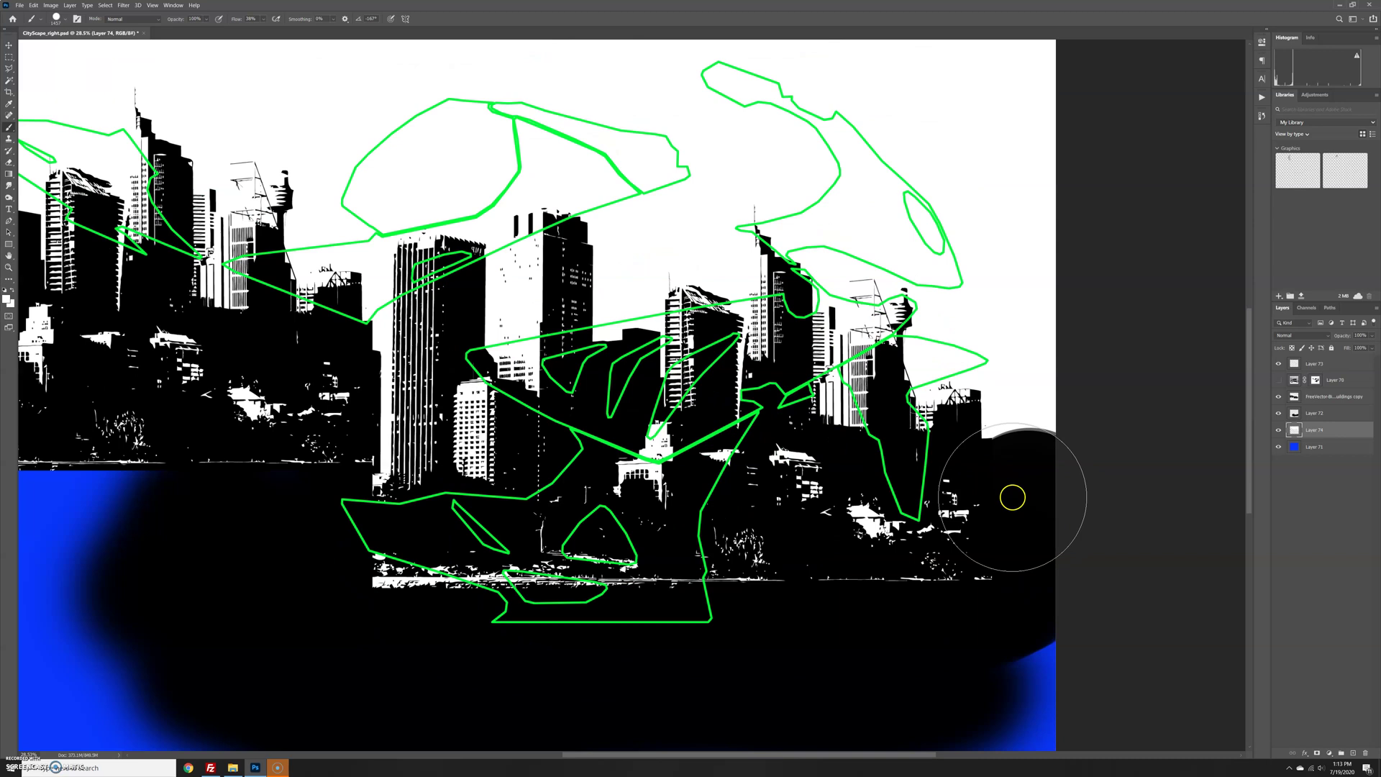
scroll(1005, 528, up, 2)
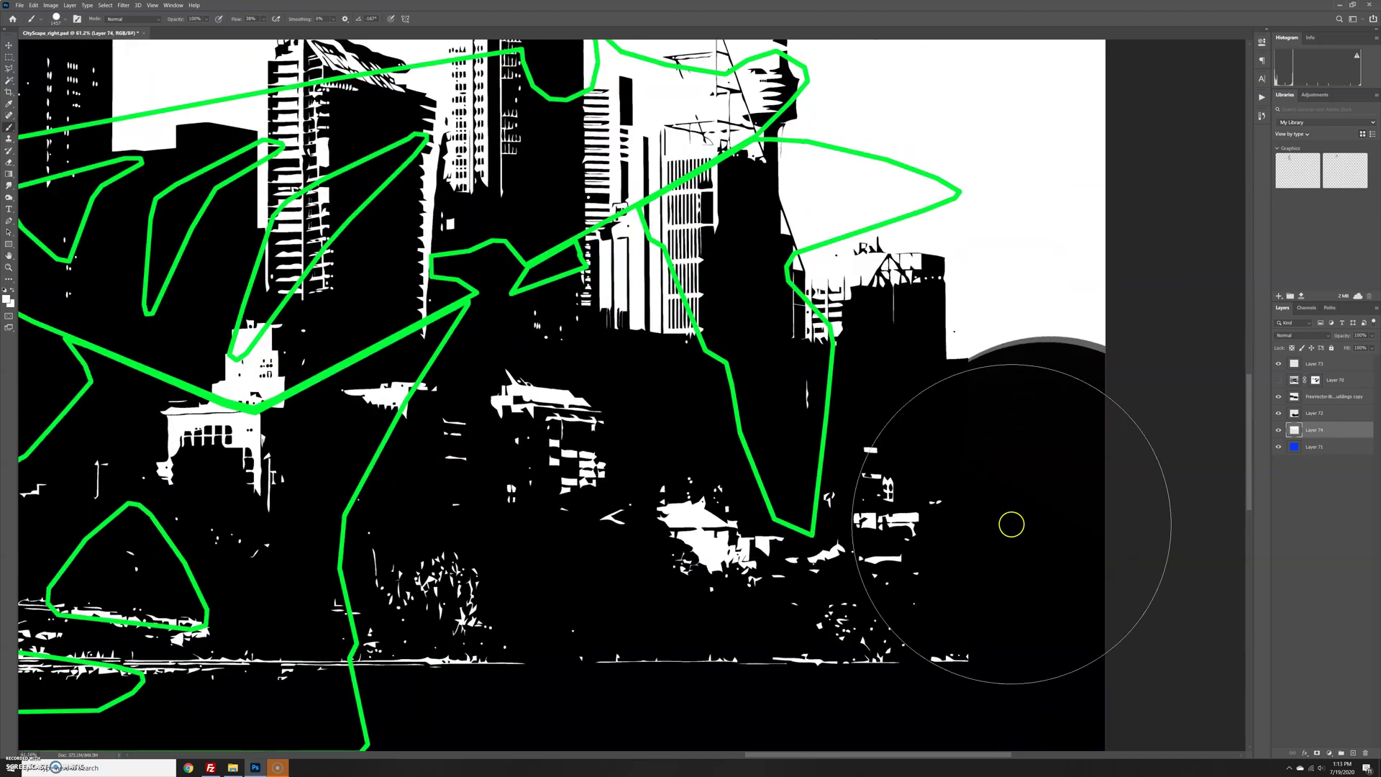
Step: On Layer 72, outline the leftover gap at the skyline's right end with the Polygonal Lasso
click(1312, 417)
key(l)
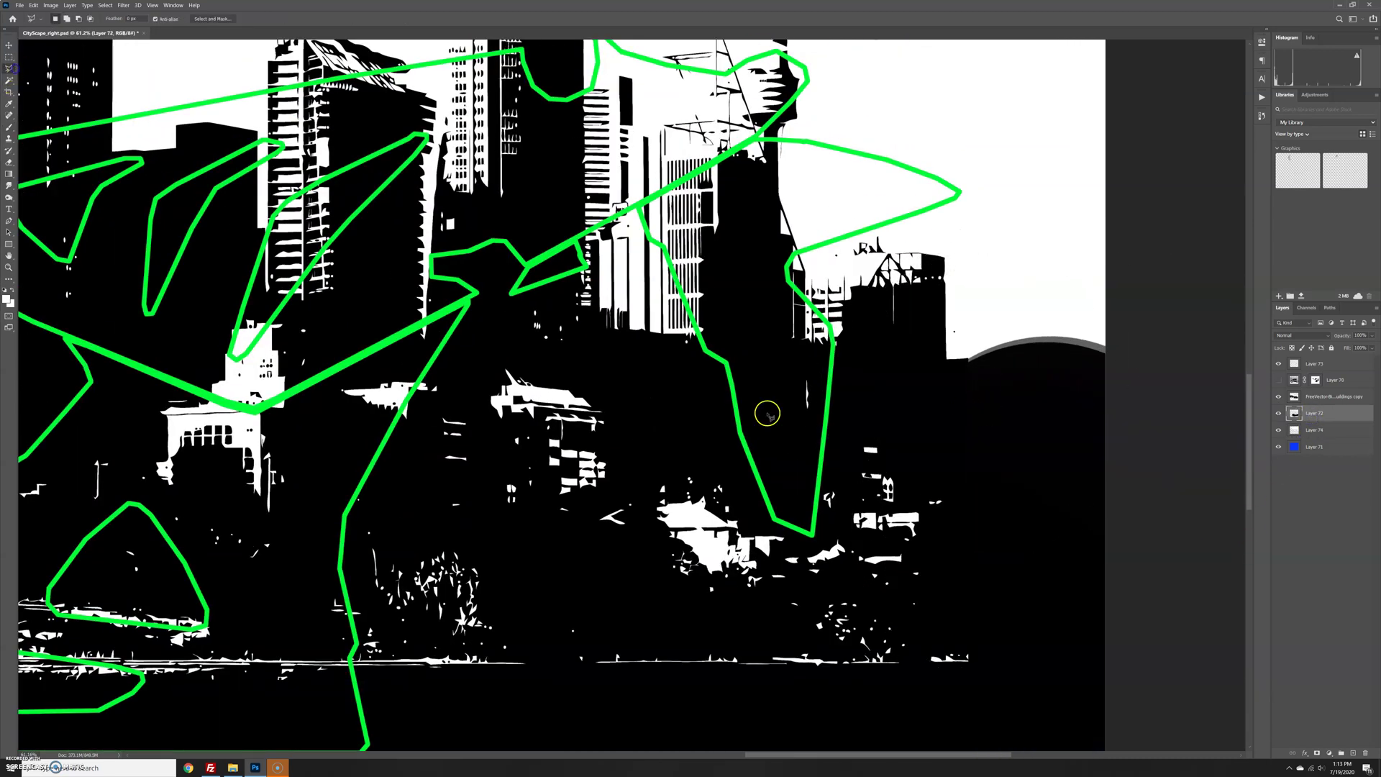
drag(959, 440, 964, 357)
click(965, 318)
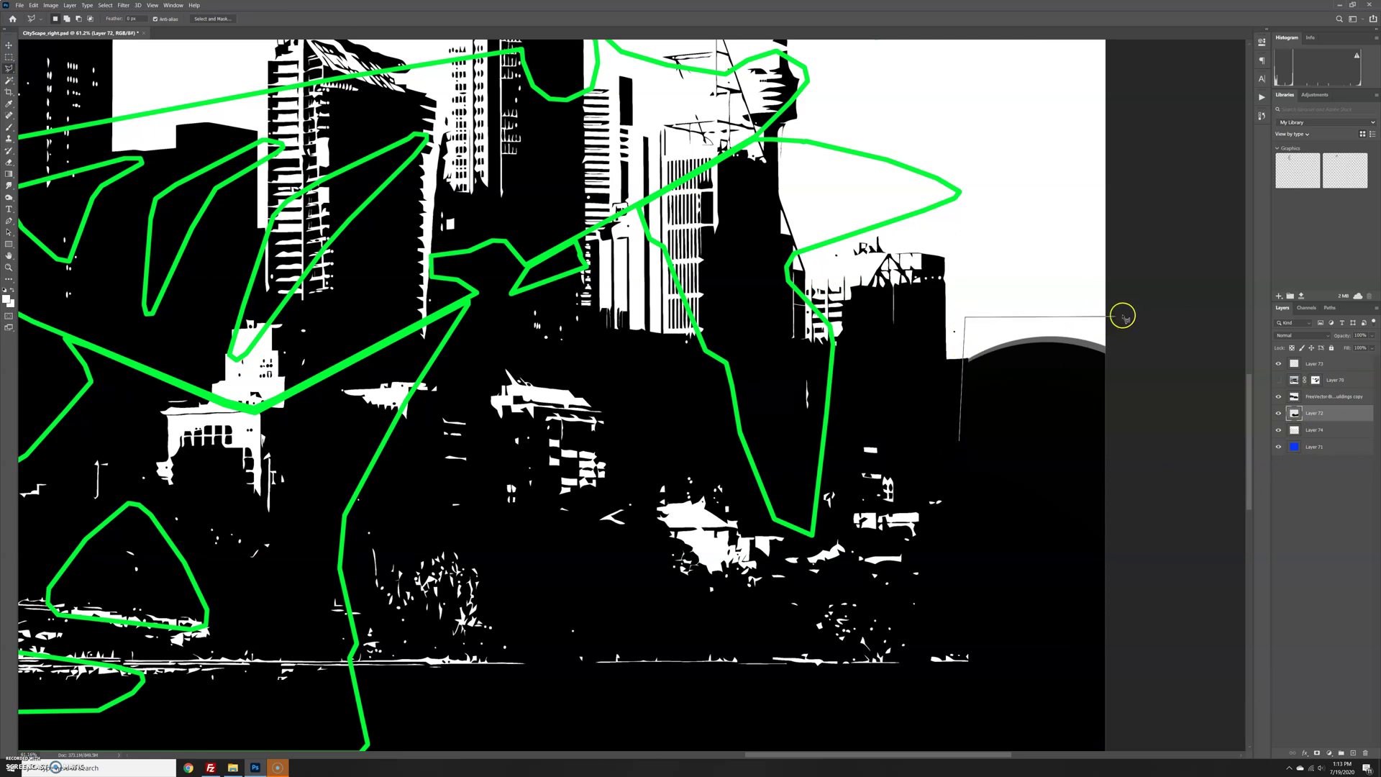
click(1039, 246)
click(1175, 243)
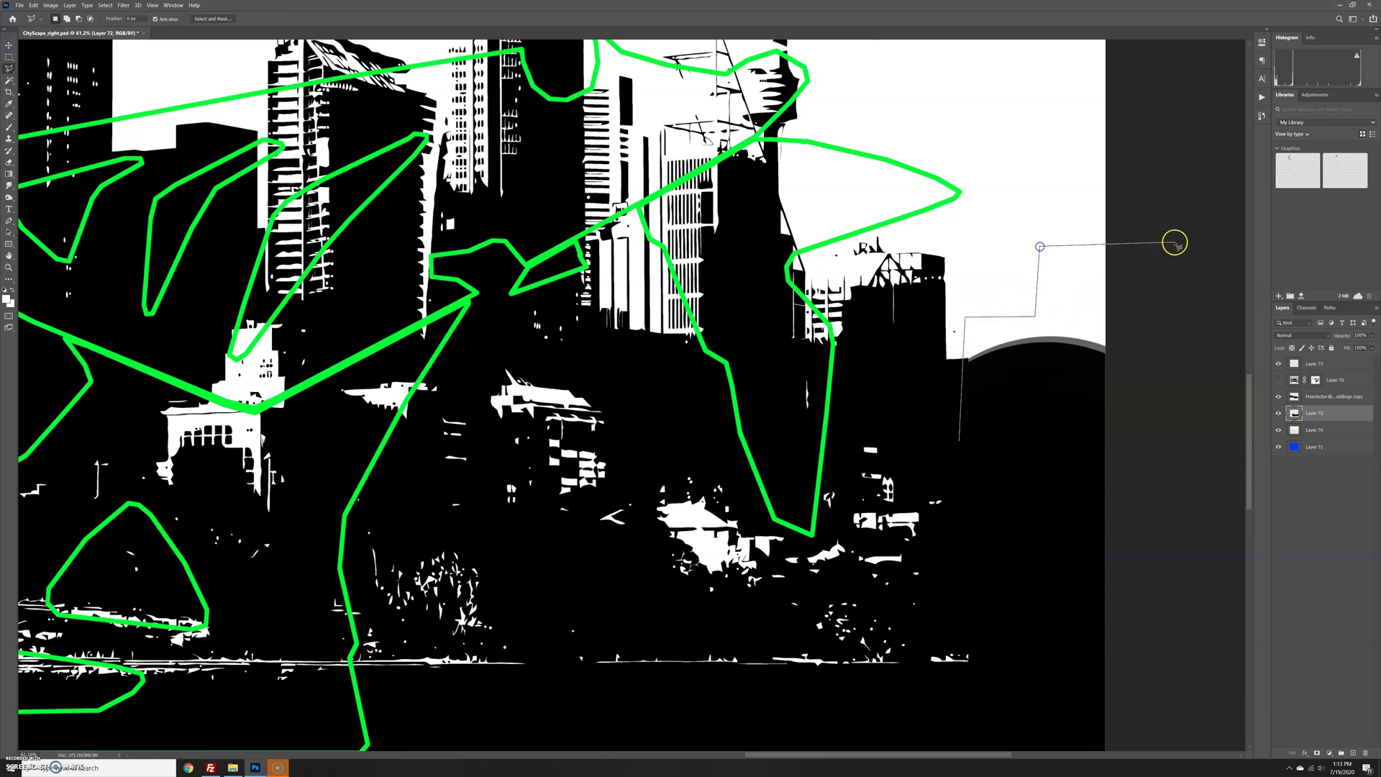
click(1182, 430)
double_click(987, 461)
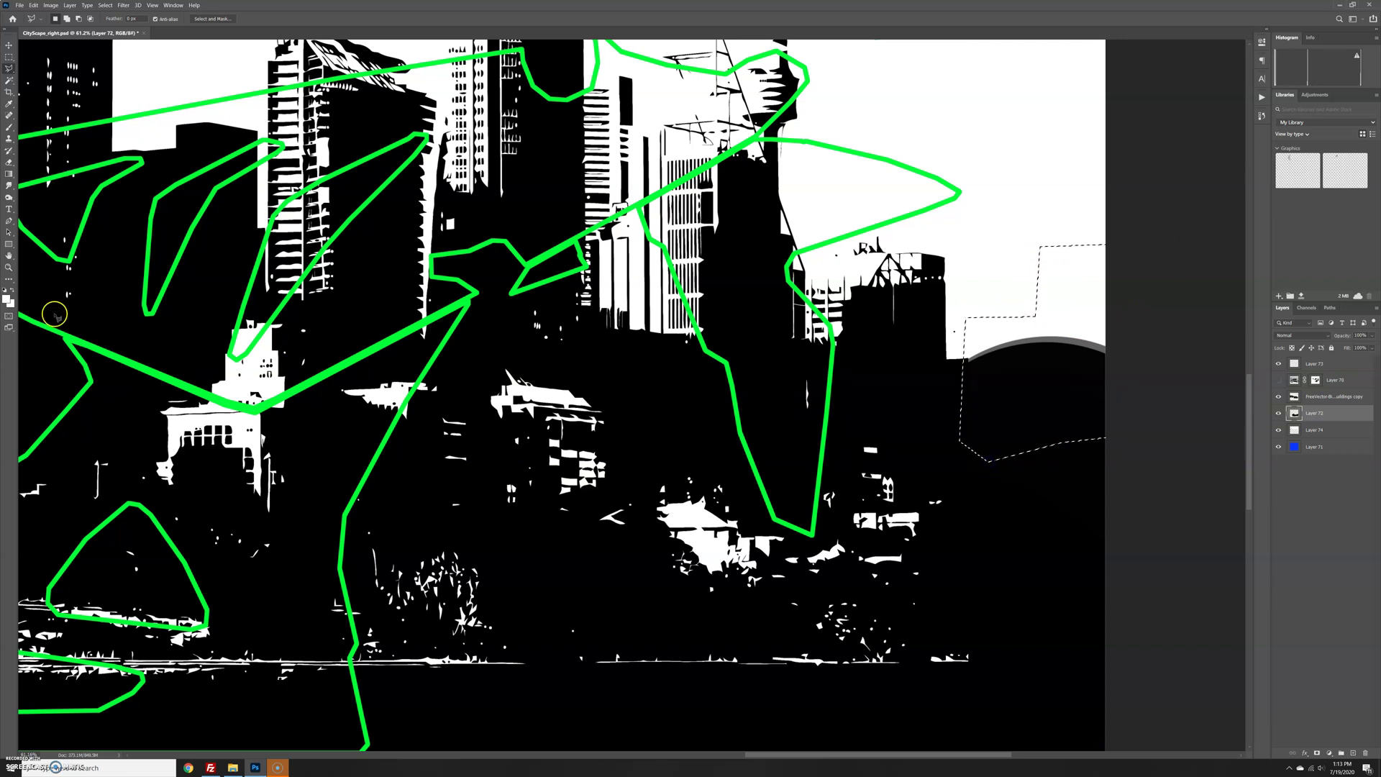
Step: Sample black with the eyedropper, fill the selection with it, and deselect
click(8, 103)
click(913, 404)
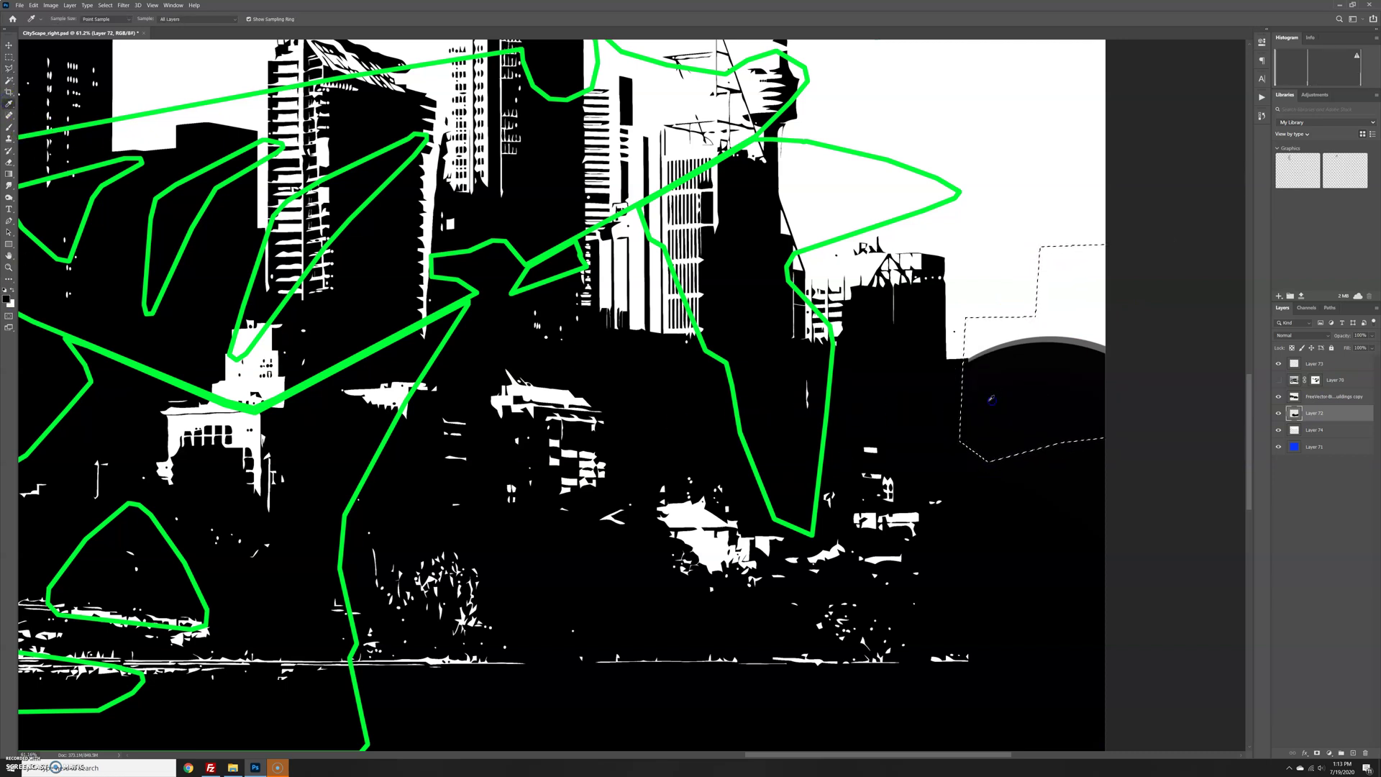
key(alt+BackSpace)
key(ctrl+d)
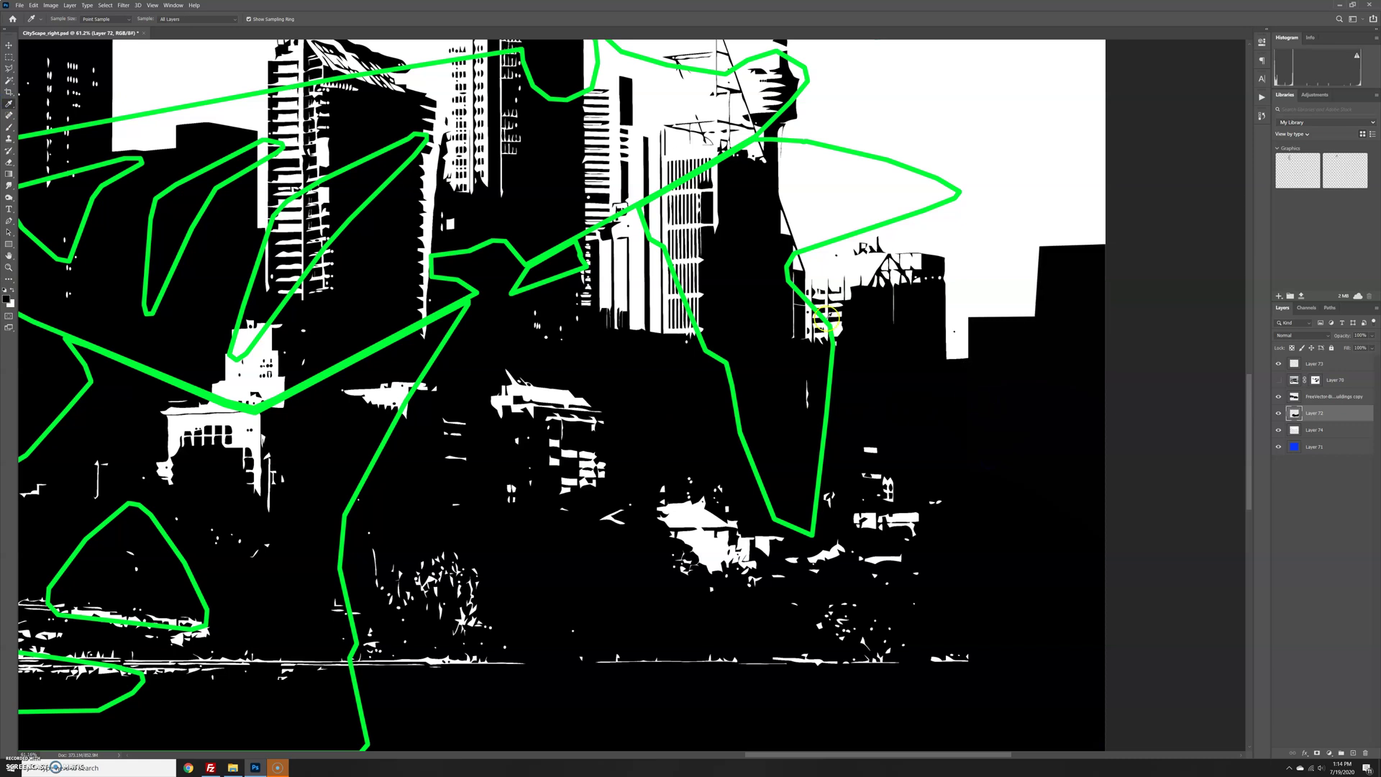
Step: Hide Layer 73's green outlines so the bike shows its black-and-white skyline livery
scroll(827, 317, down, 6)
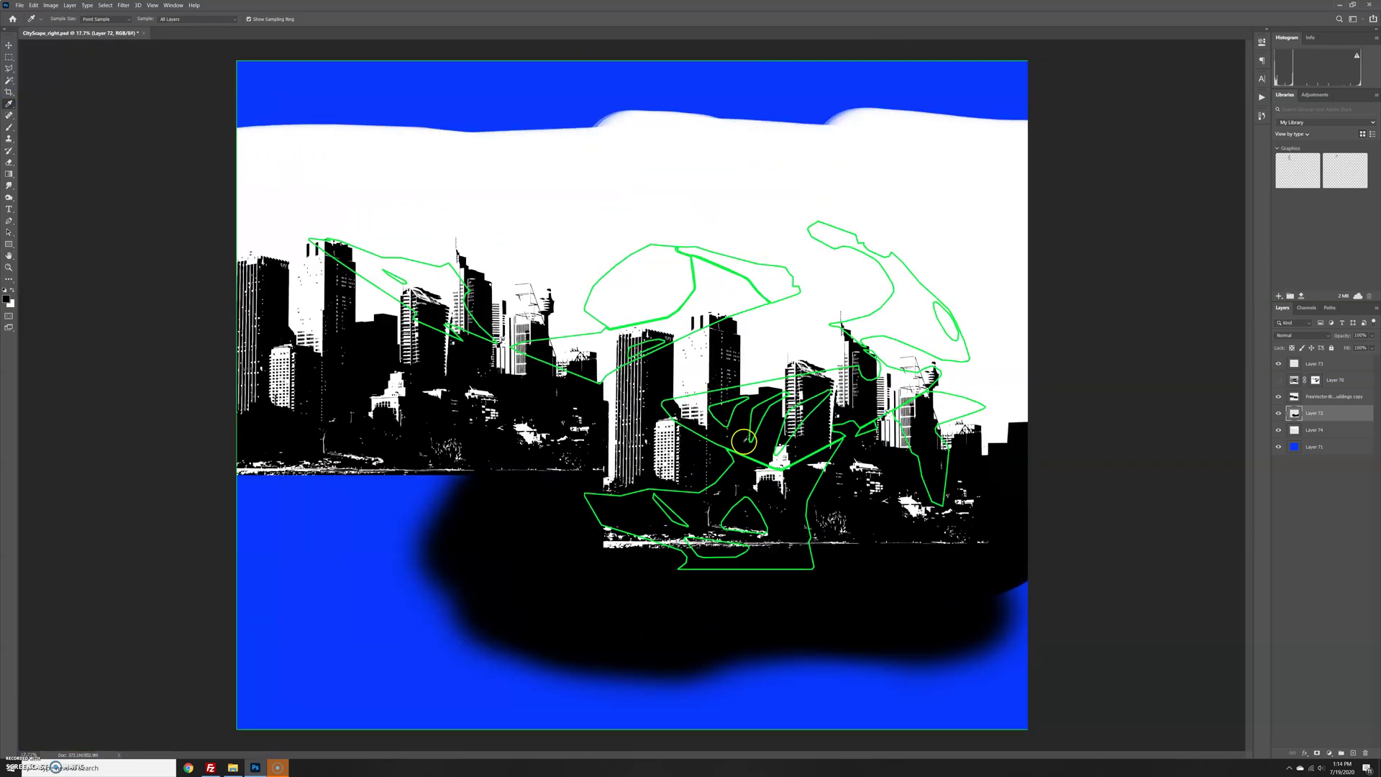
scroll(744, 440, up, 1)
click(1278, 364)
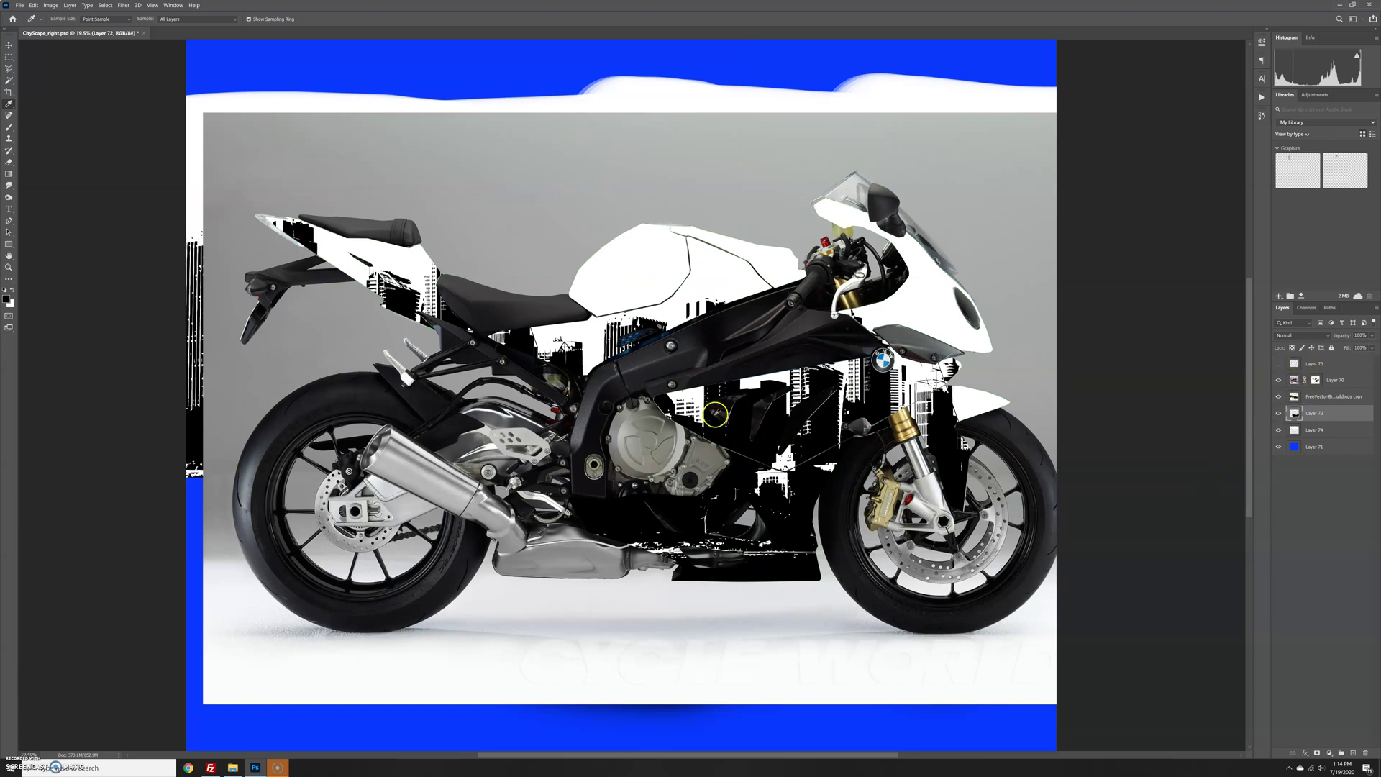
click(9, 45)
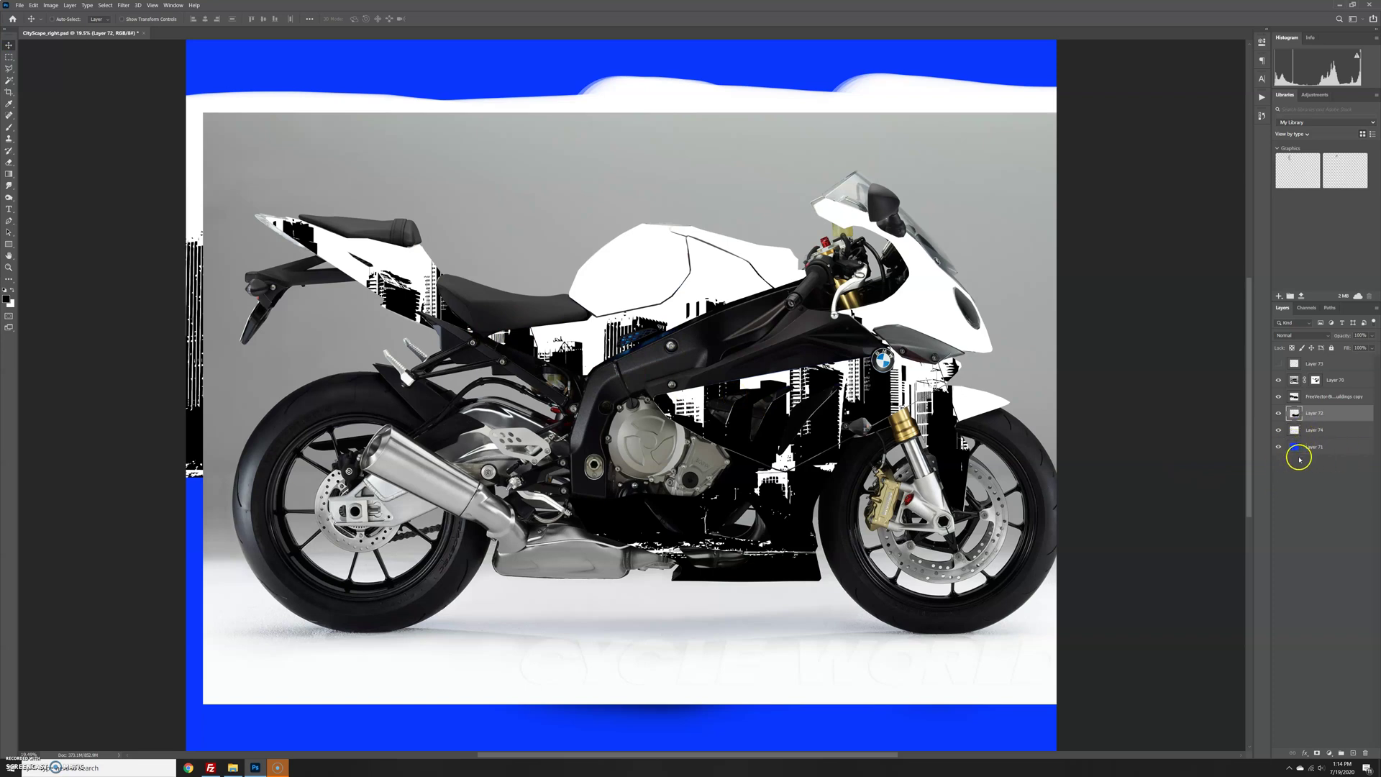
Step: Set the city buildings copy layer's blend mode to Multiply
click(1309, 454)
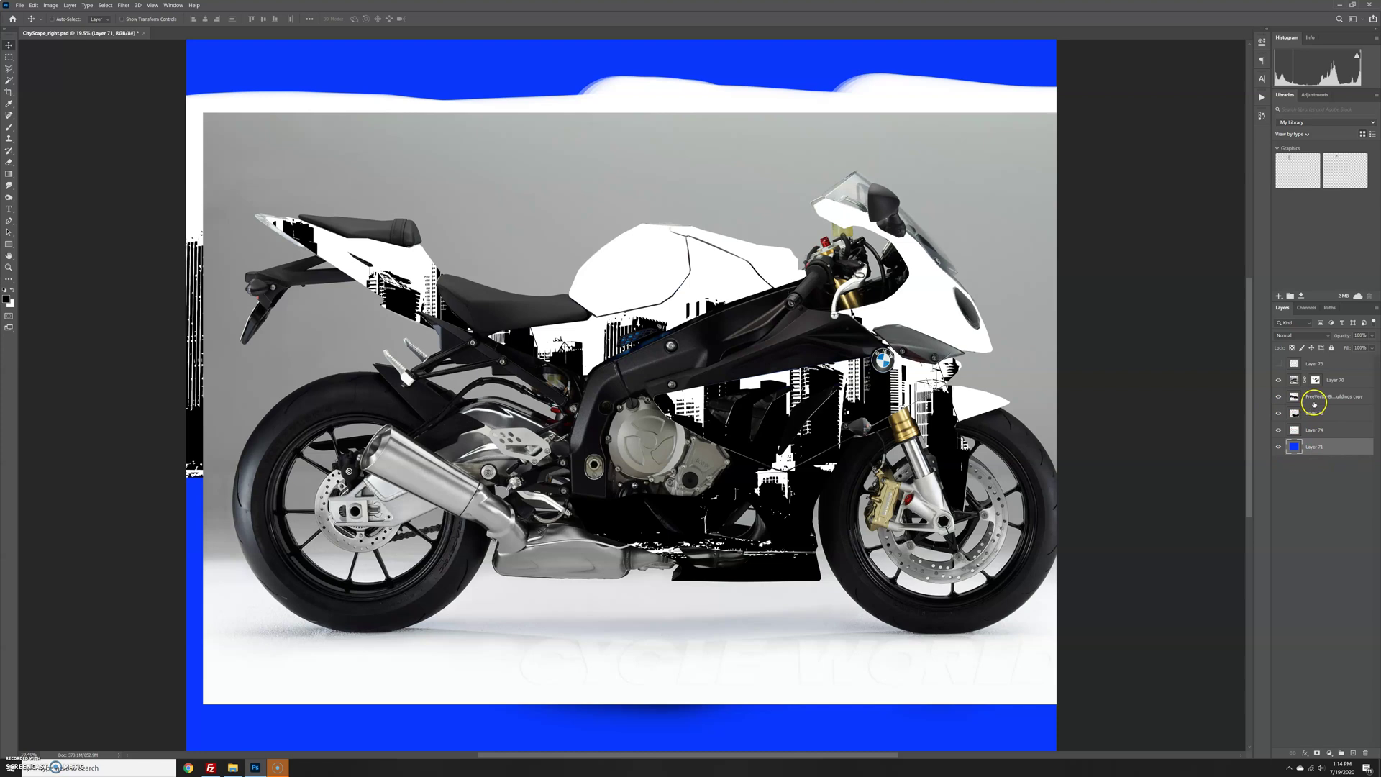
click(1315, 403)
click(1302, 338)
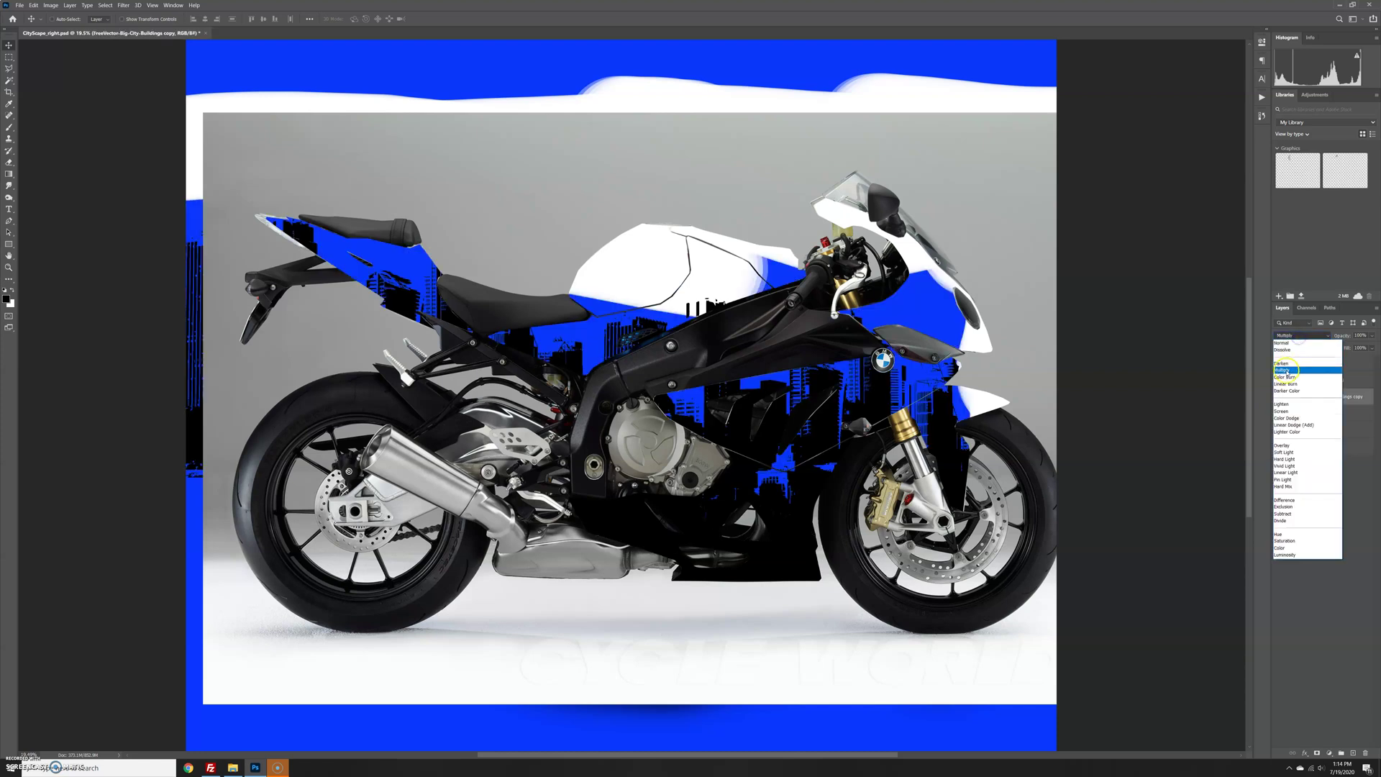
click(1286, 370)
Step: Hide Layer 74's white shapes and save the document
click(1303, 413)
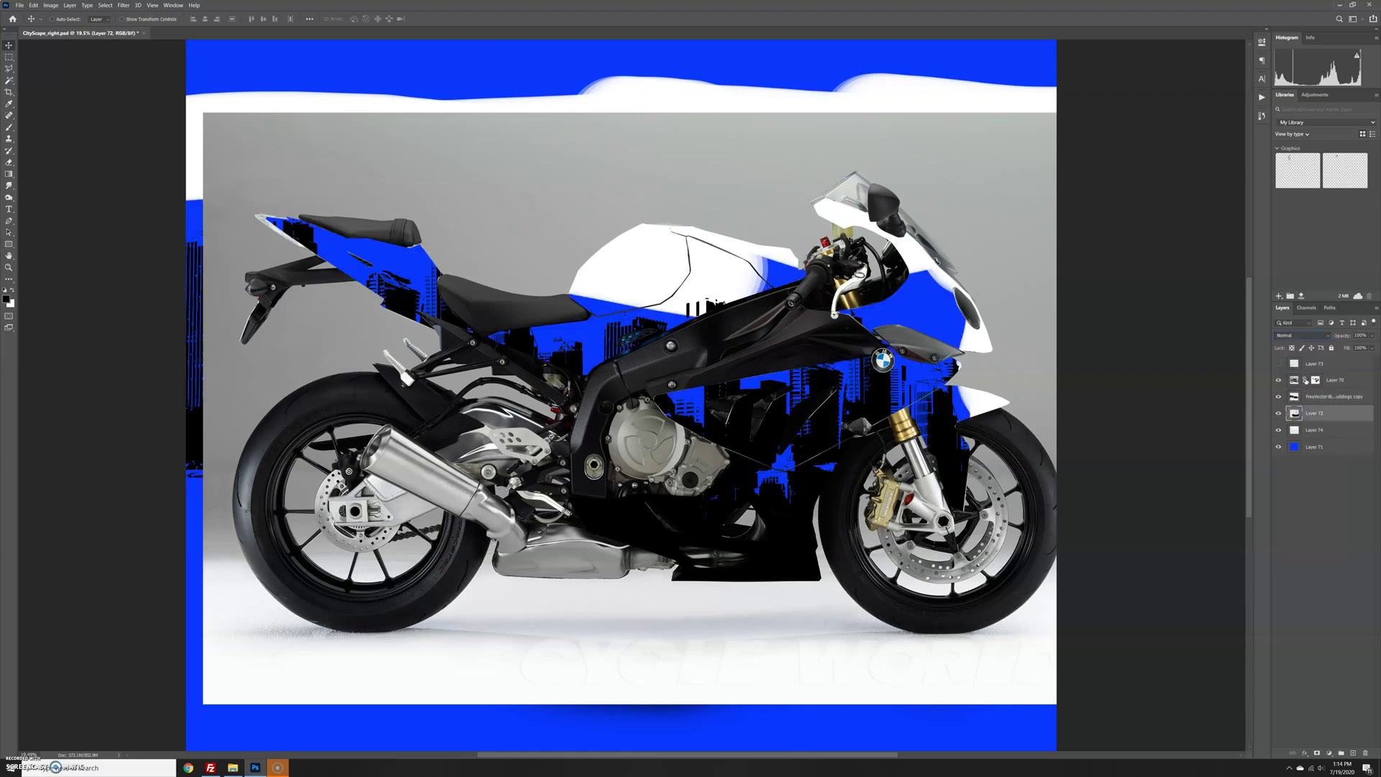
click(1311, 431)
click(1277, 430)
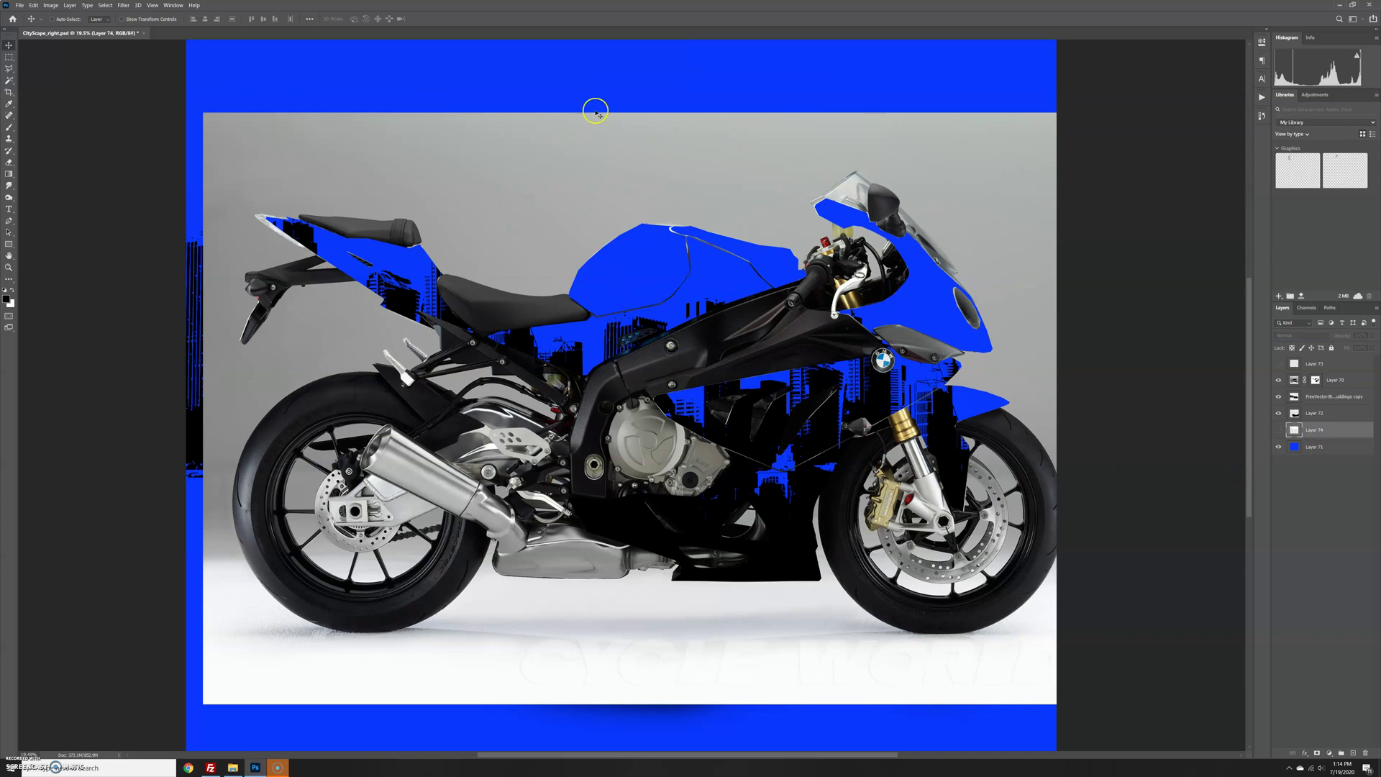
key(ctrl+s)
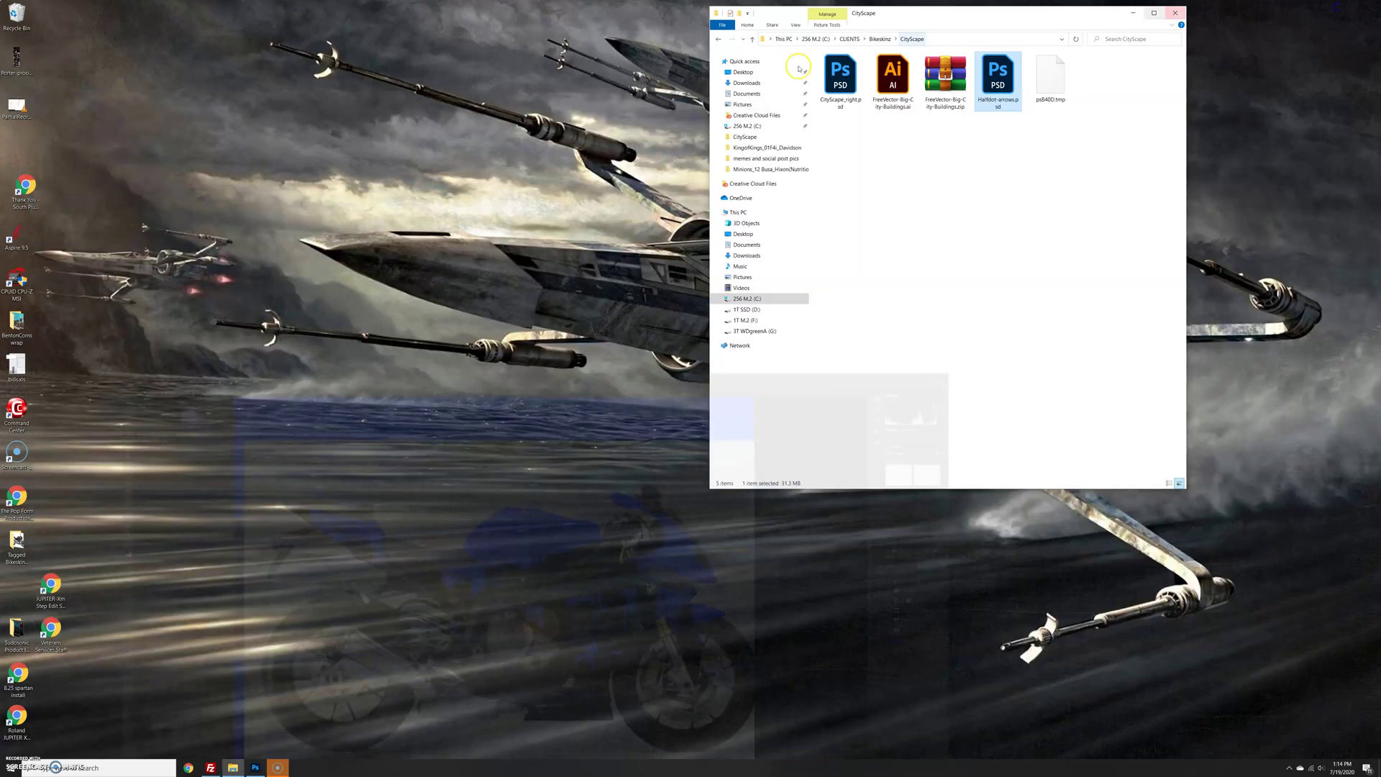
Step: Open Halfdot-arrows.psd from the CityScape folder in File Explorer
click(1339, 5)
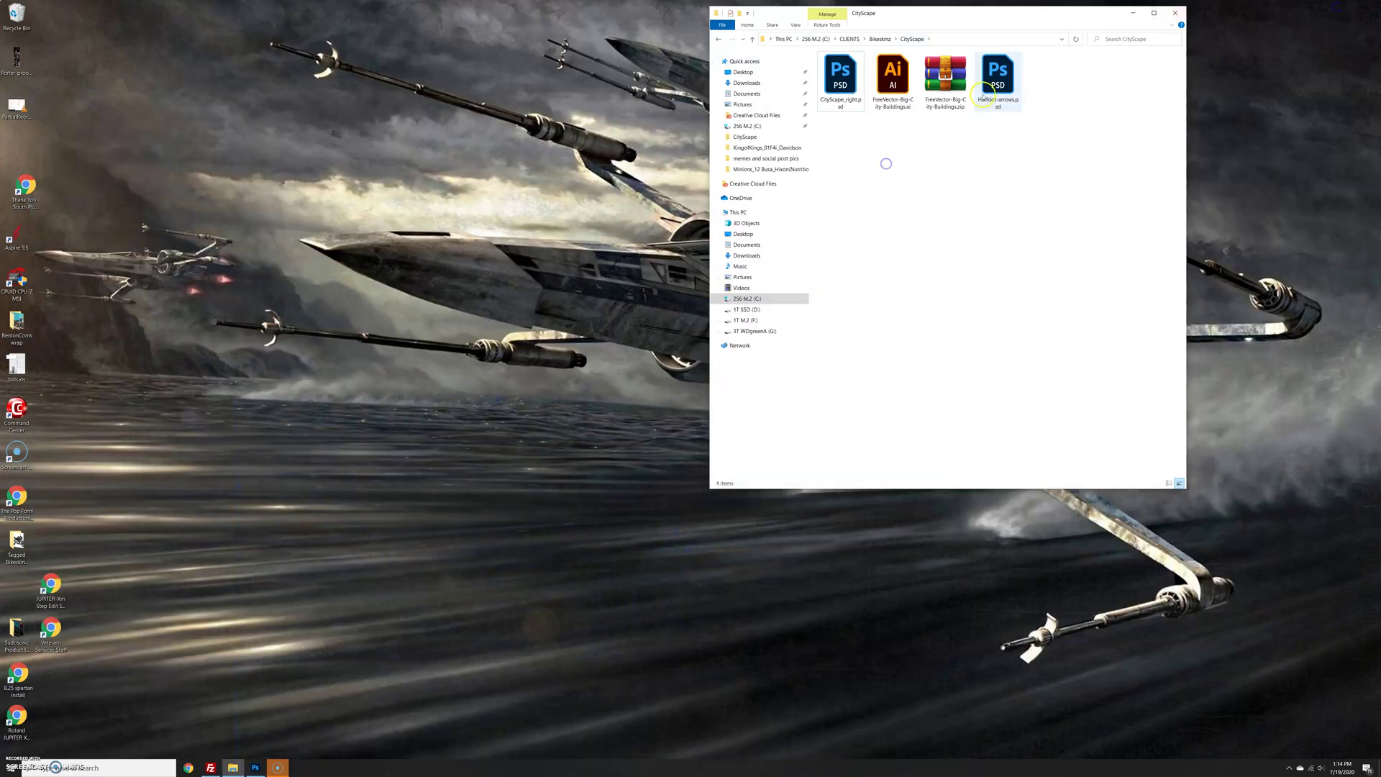
double_click(997, 80)
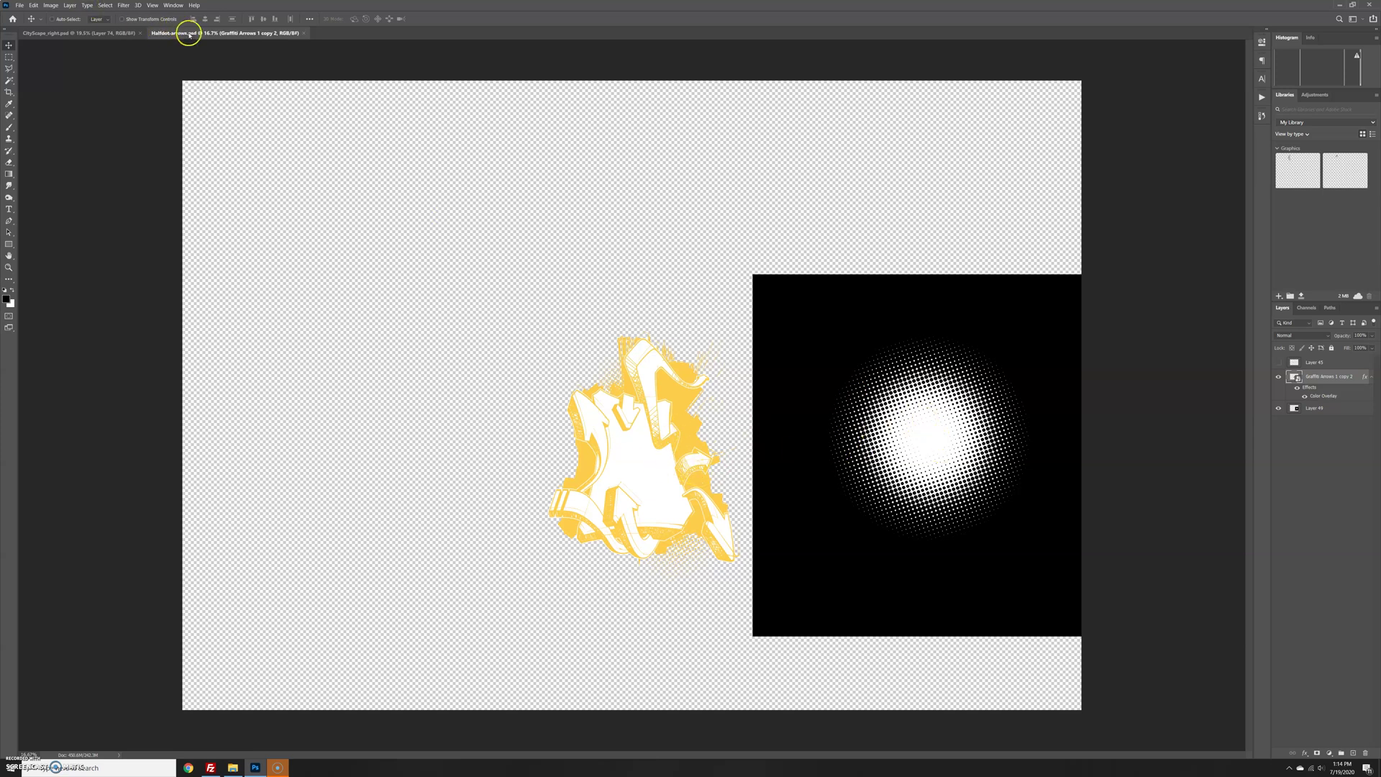
Step: Copy the graffiti arrows onto the bike tail and the halftone dot layer into the mockup
drag(189, 34, 546, 217)
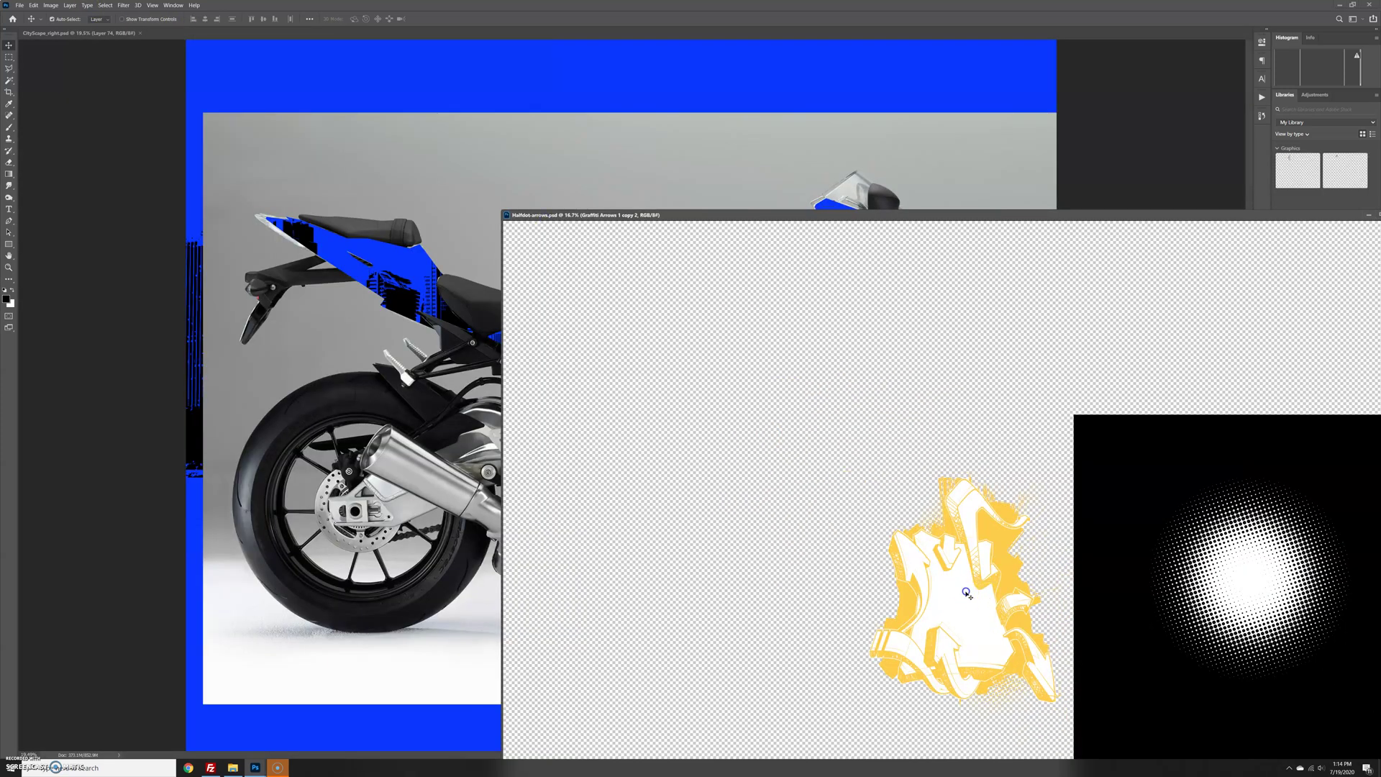
drag(966, 592, 415, 357)
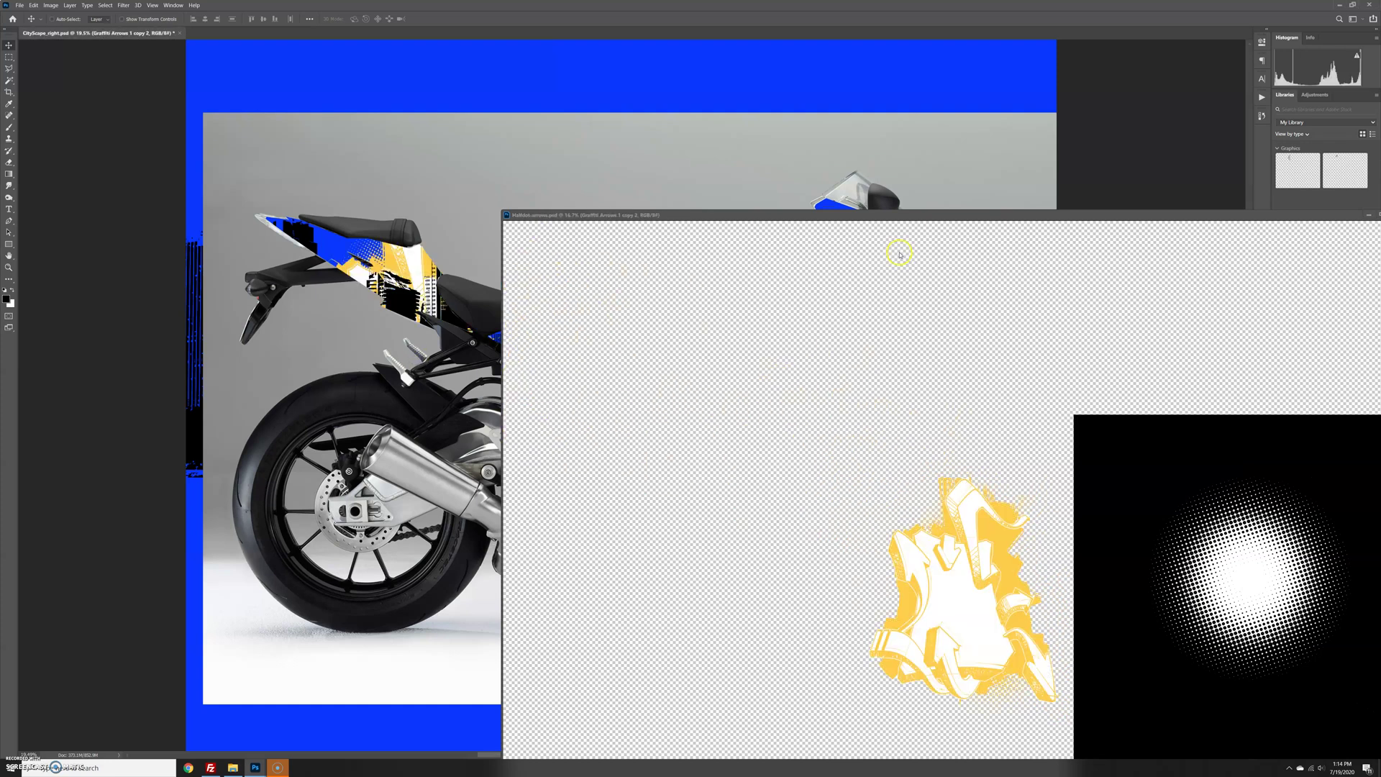
drag(935, 216, 635, 171)
click(963, 541)
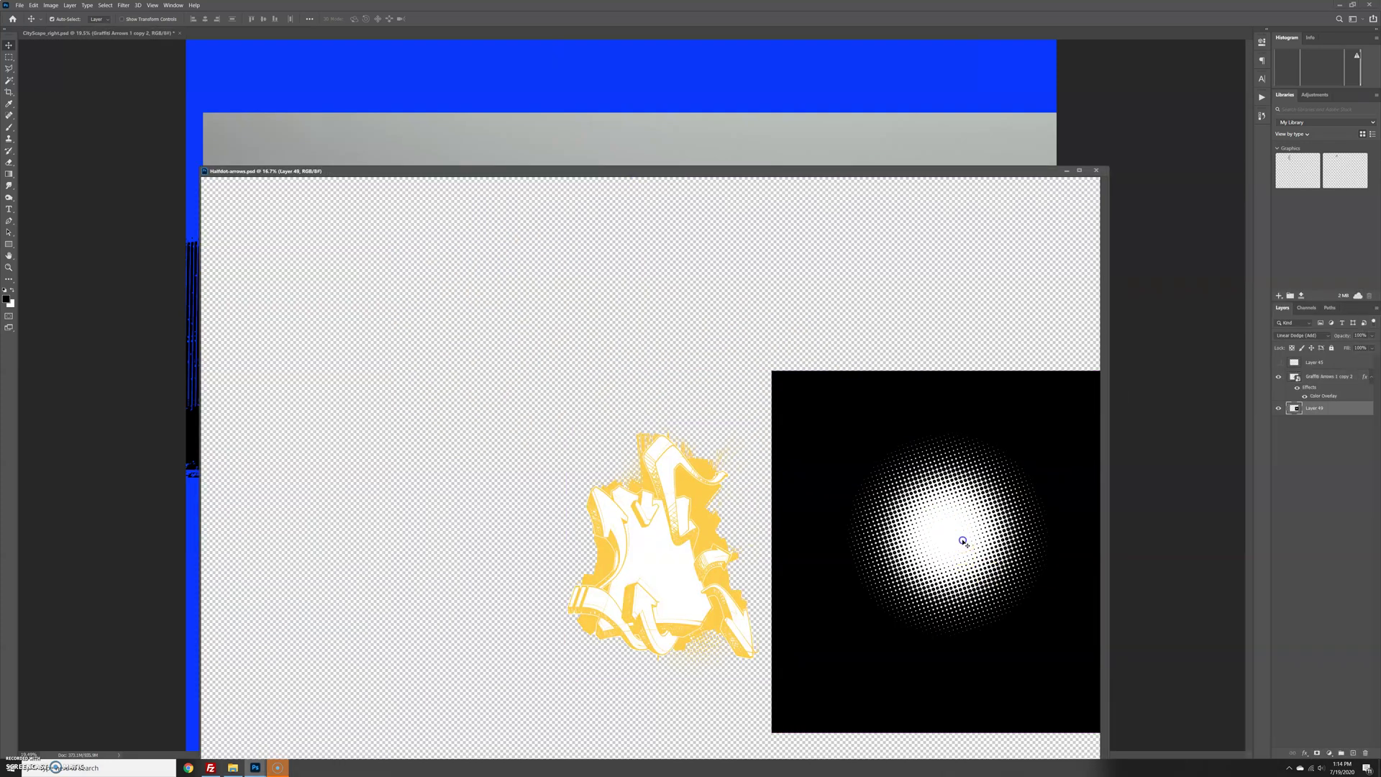
drag(845, 194, 780, 128)
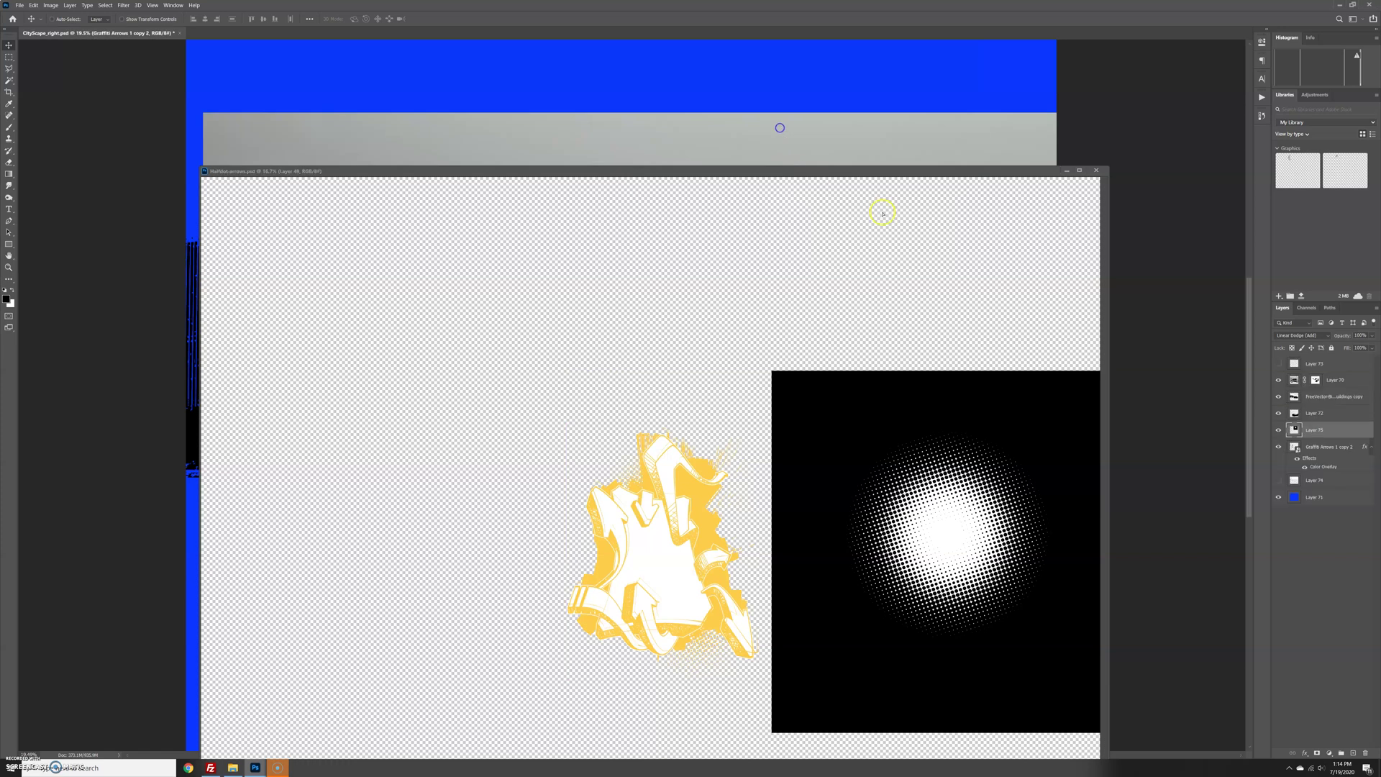
Step: Close Halfdot-arrows and move the halftone dots onto the front fairing
click(1072, 197)
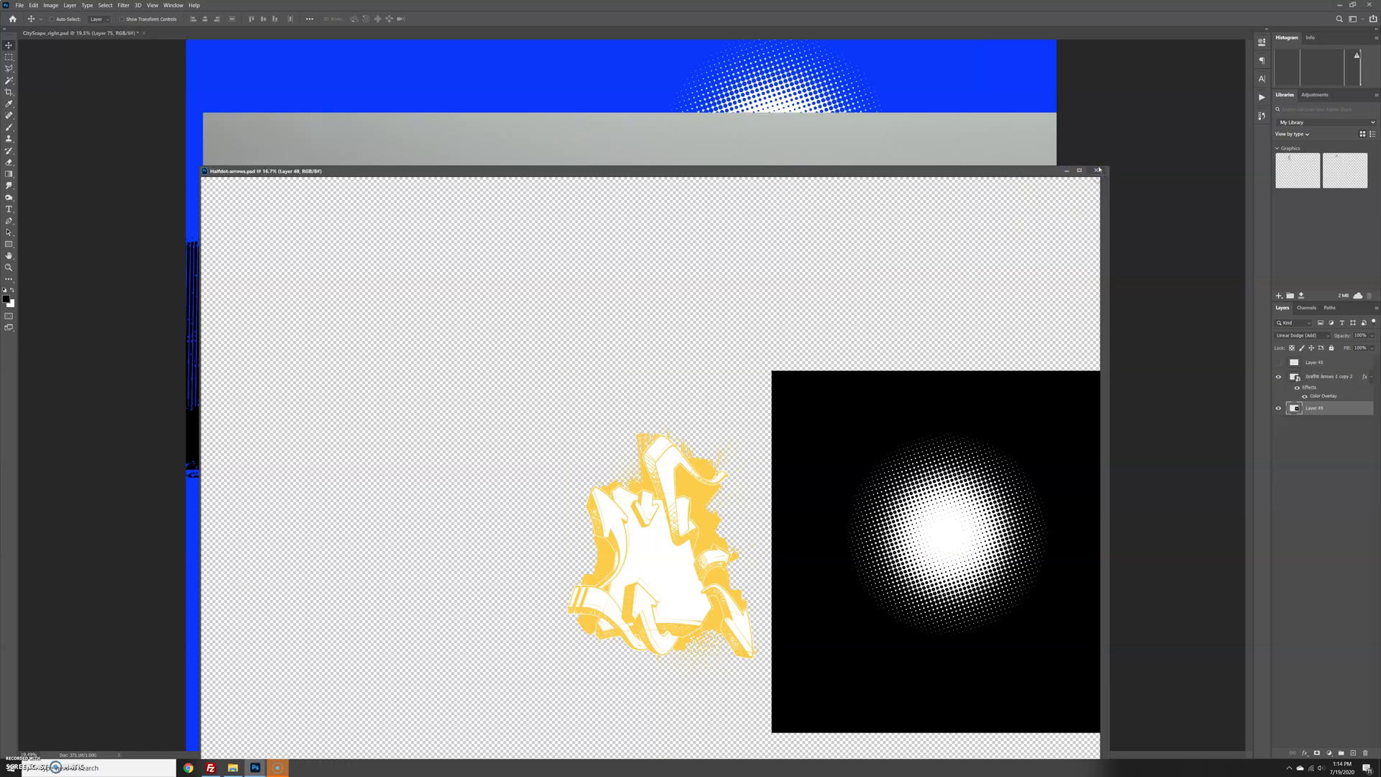
click(1097, 170)
drag(821, 175, 965, 365)
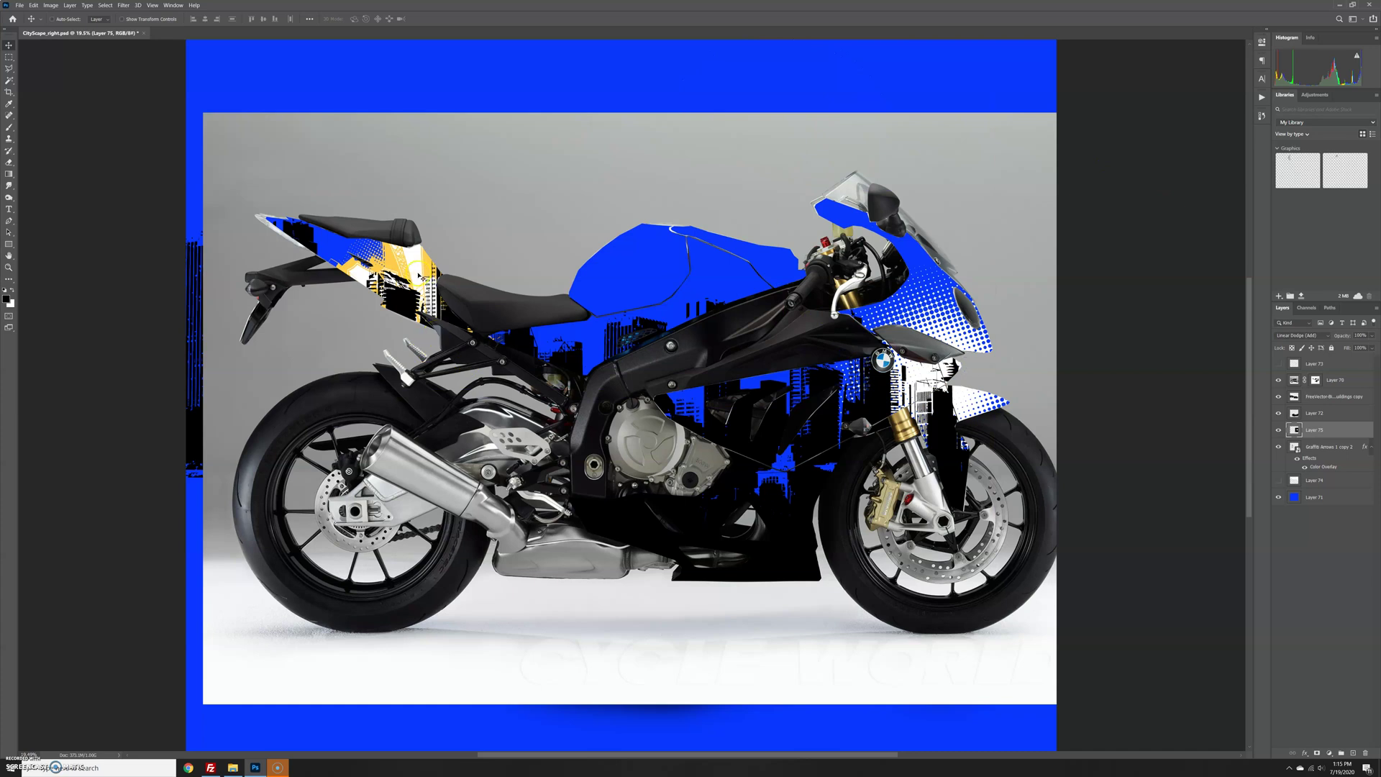
Step: Reposition the city buildings graphic and move the graffiti arrows onto the front fairing
drag(415, 275, 646, 400)
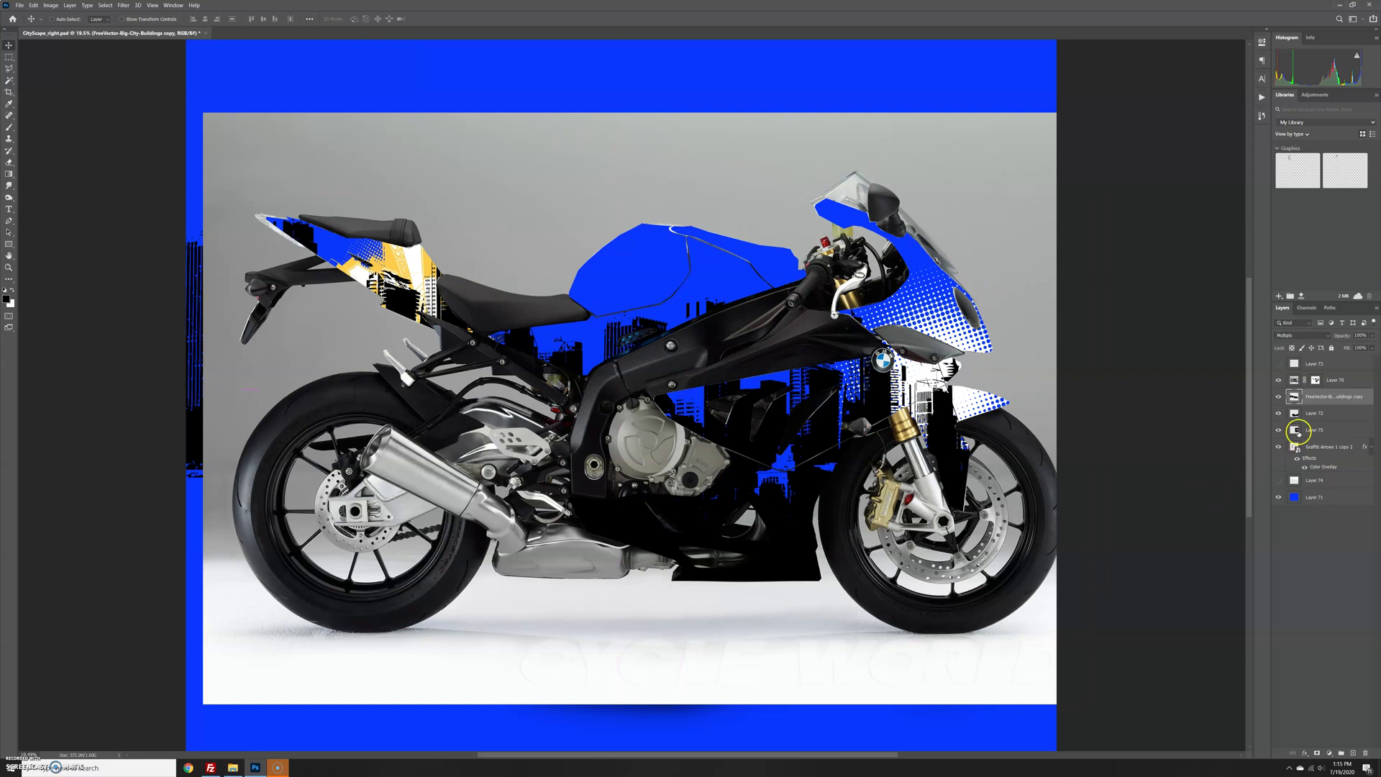
click(1326, 454)
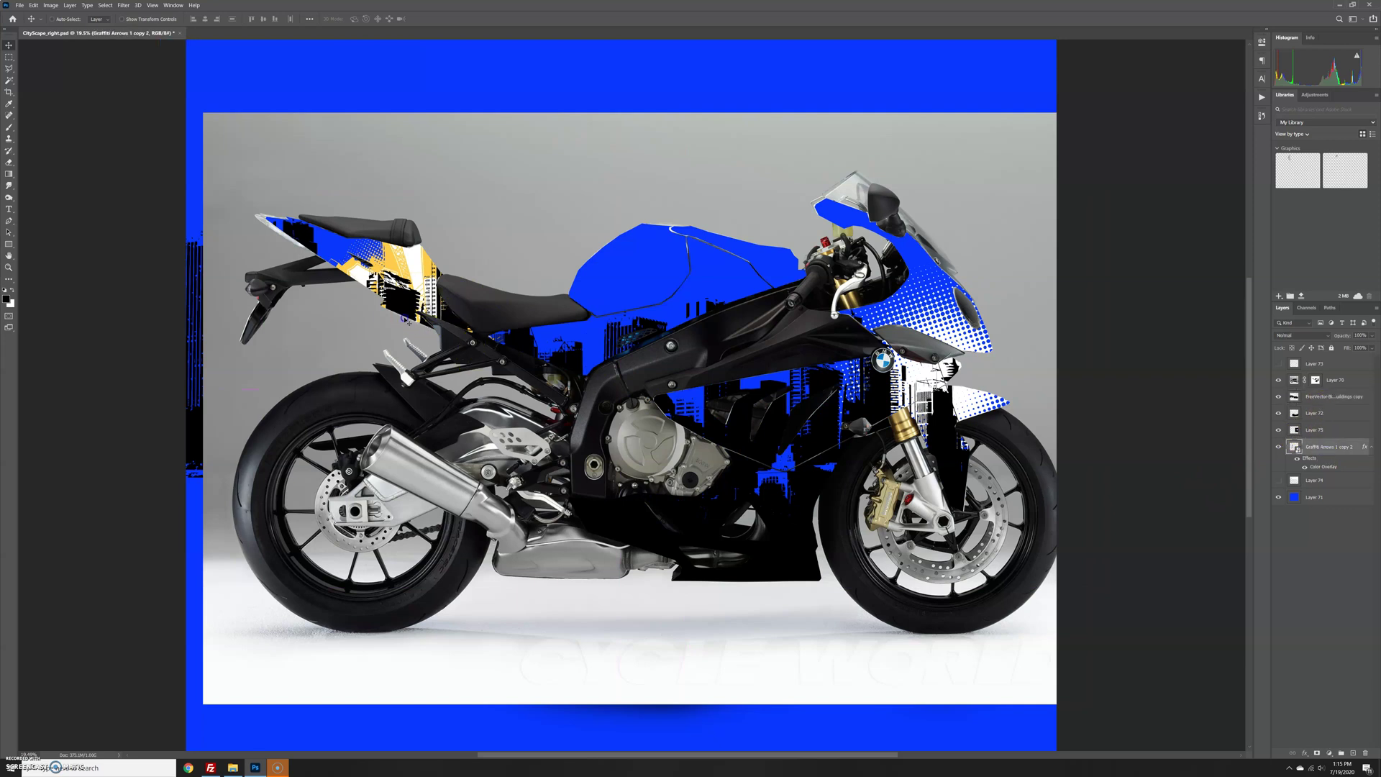
mouse_move(404, 320)
mouse_down()
mouse_move(651, 371)
mouse_move(594, 330)
mouse_move(403, 320)
mouse_move(971, 381)
mouse_move(928, 345)
mouse_move(915, 376)
mouse_up()
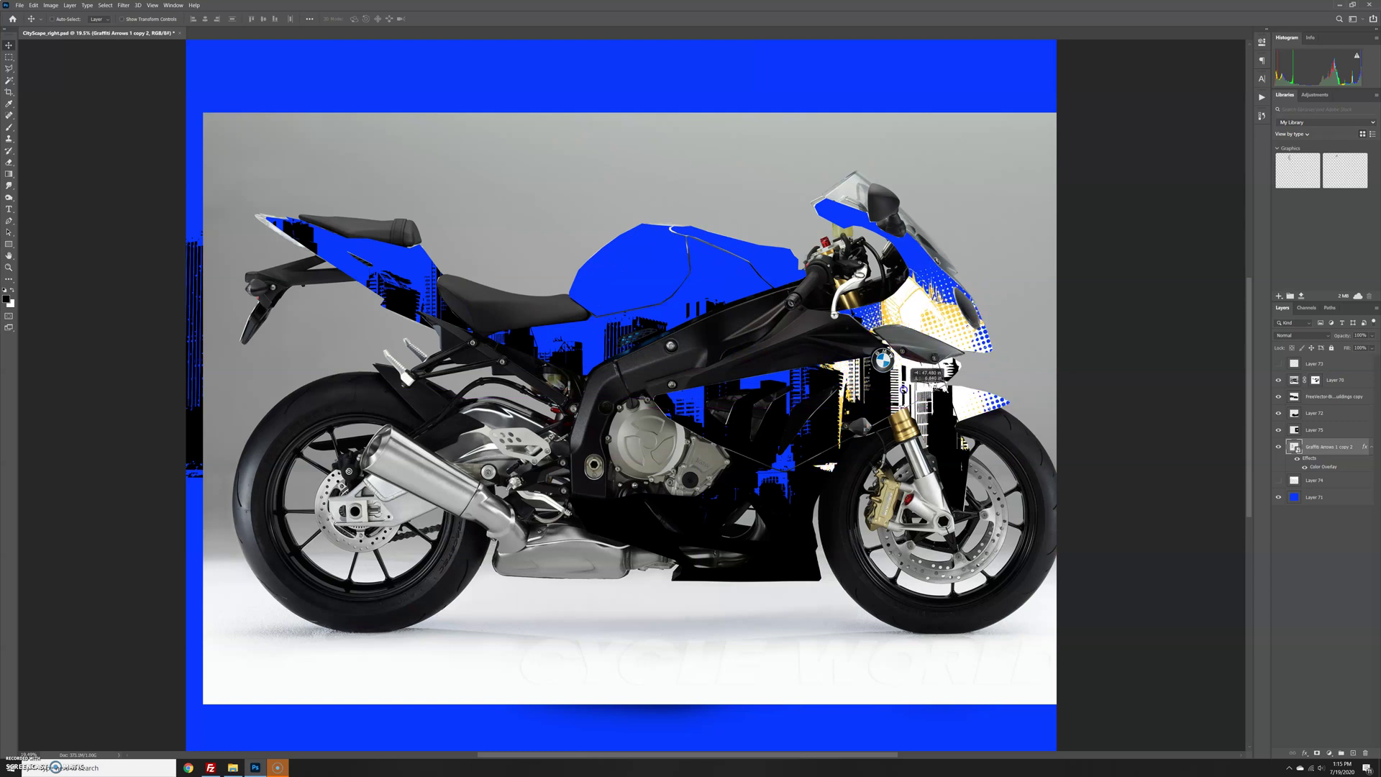
Step: Move the halftone dots (Layer 75) up into the top blue band
click(1311, 430)
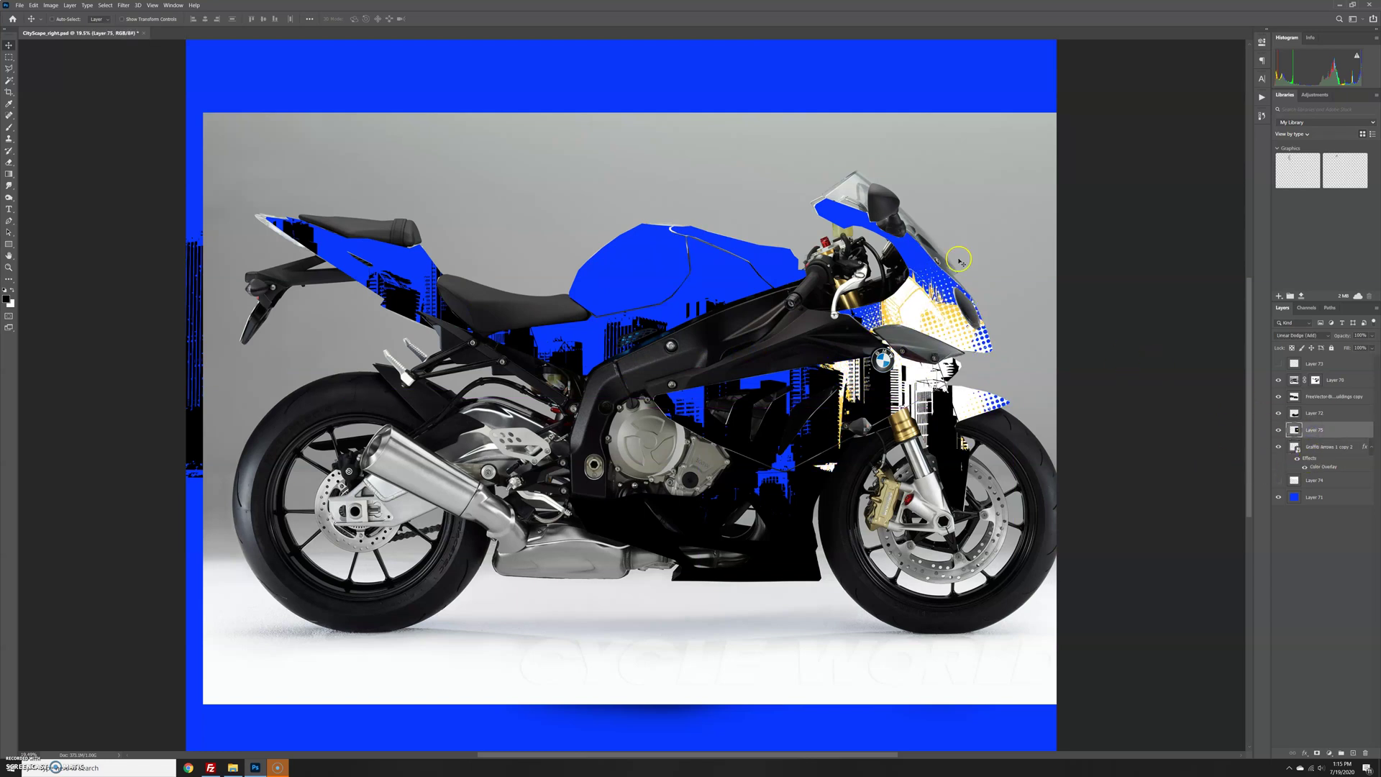
drag(960, 260, 600, 147)
key(ctrl+z)
drag(941, 374, 541, 157)
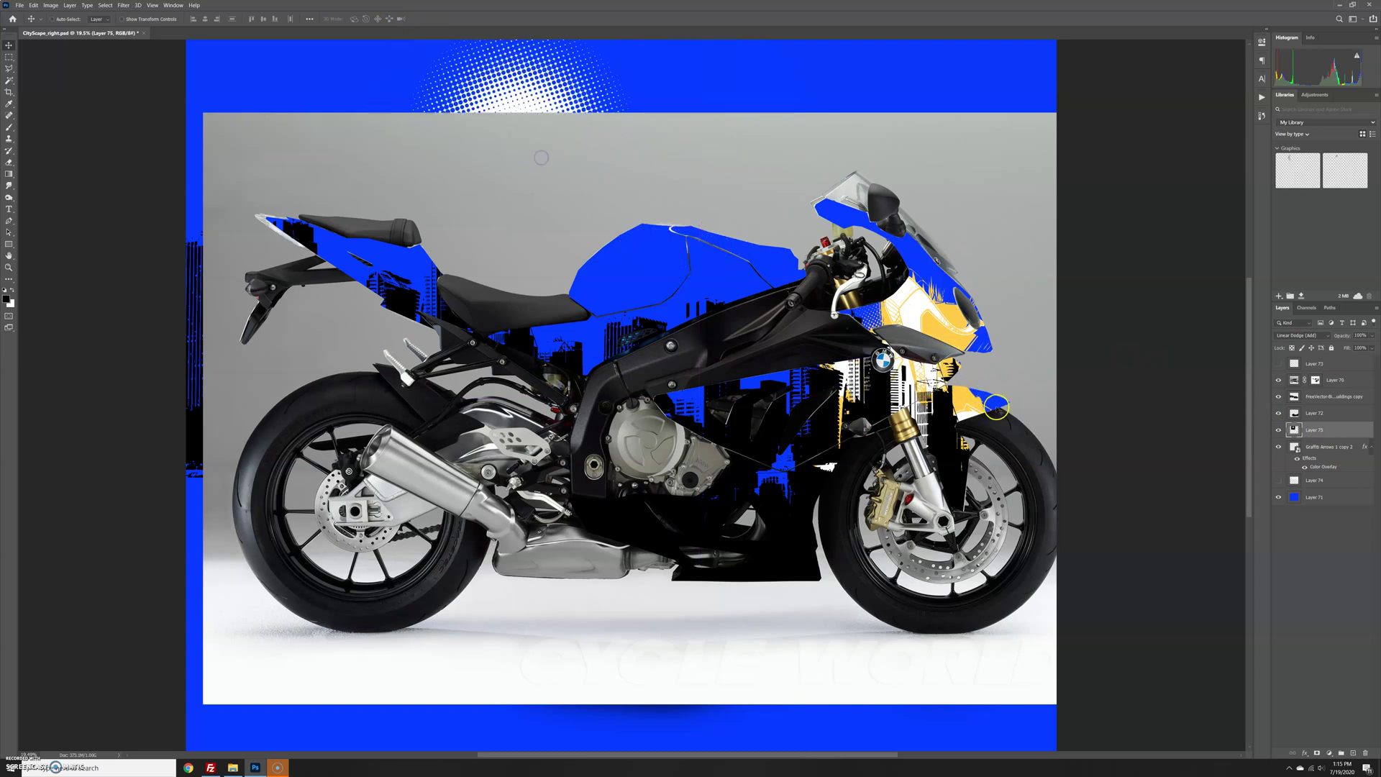
Step: Rotate the graffiti arrows to about 156° and shift them up-left on the fairing
click(1329, 457)
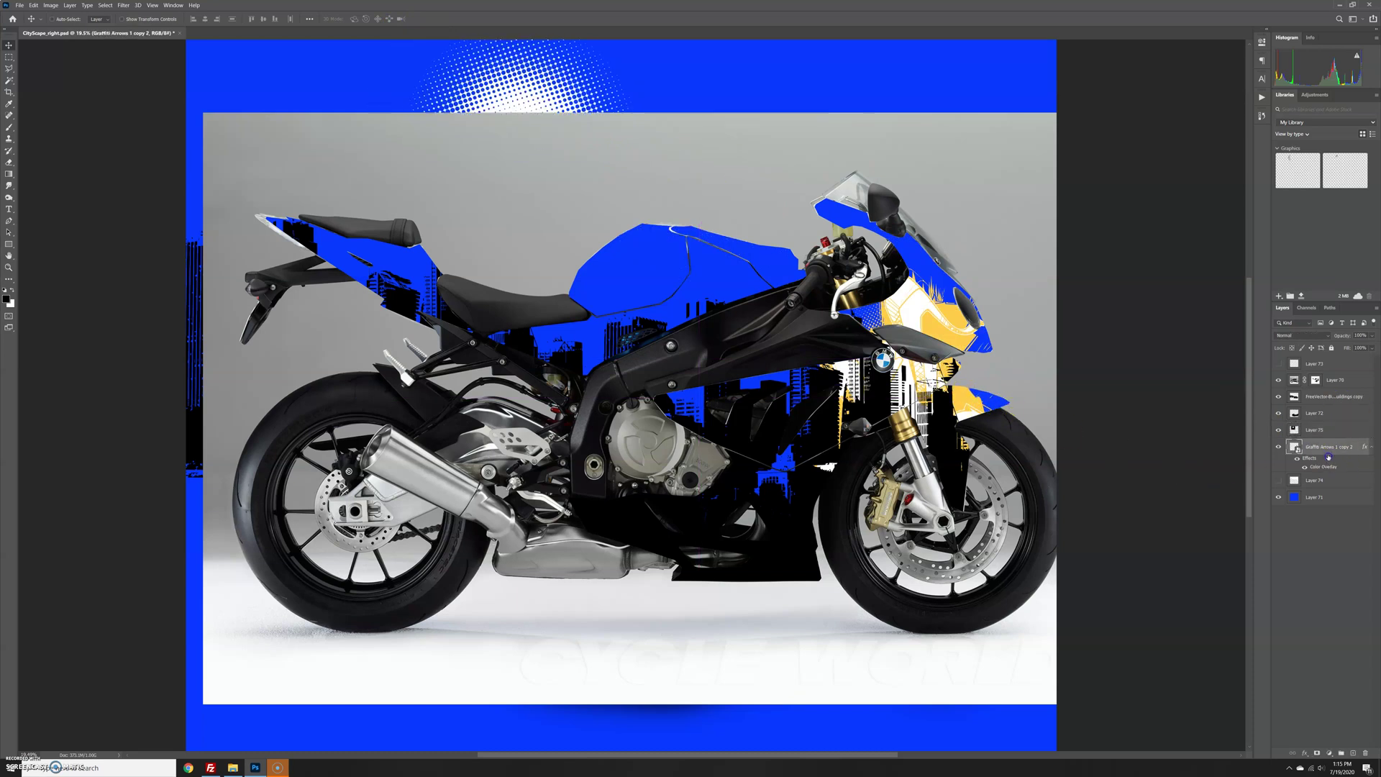
key(ctrl+t)
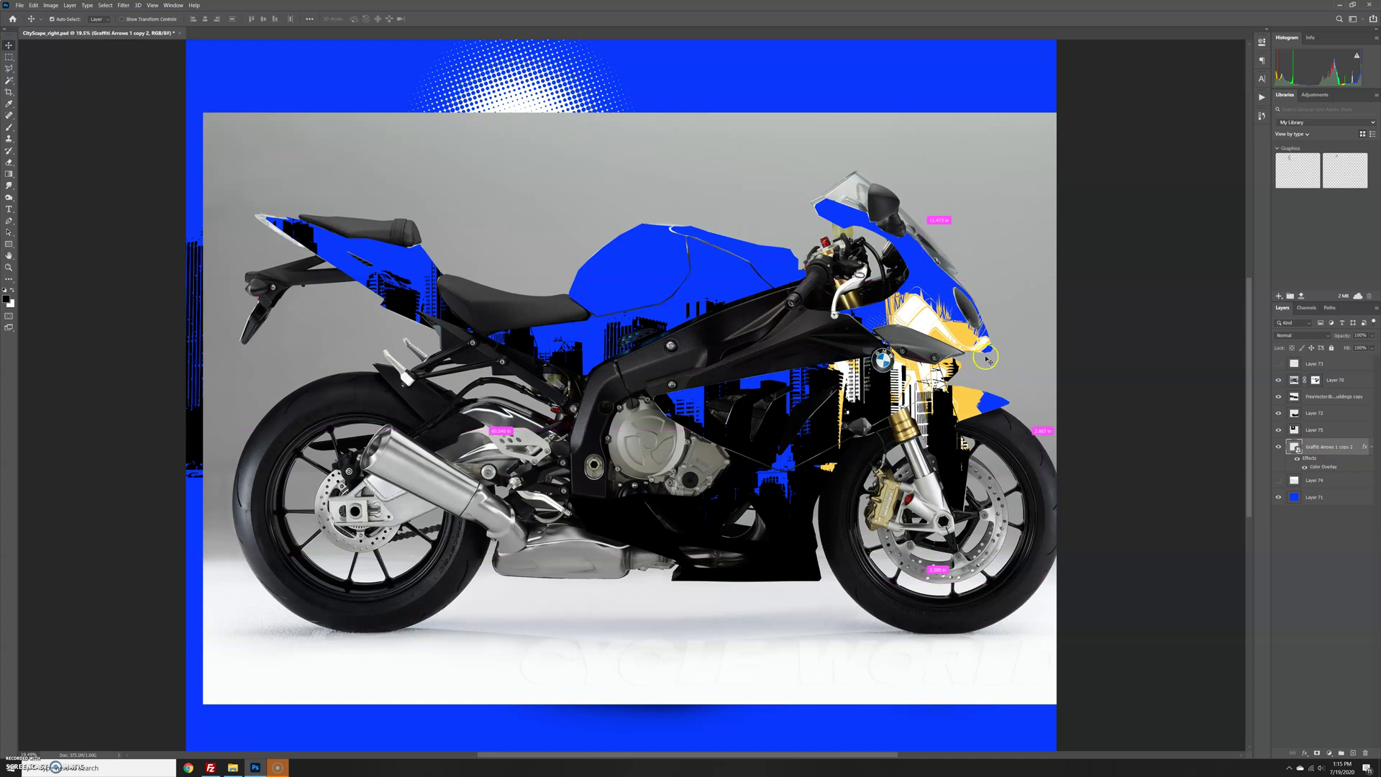
drag(1095, 333, 827, 398)
drag(949, 370, 943, 344)
Step: Commit the arrows' transform, delete their yellow overlay effect, and set them to Multiply
key(Return)
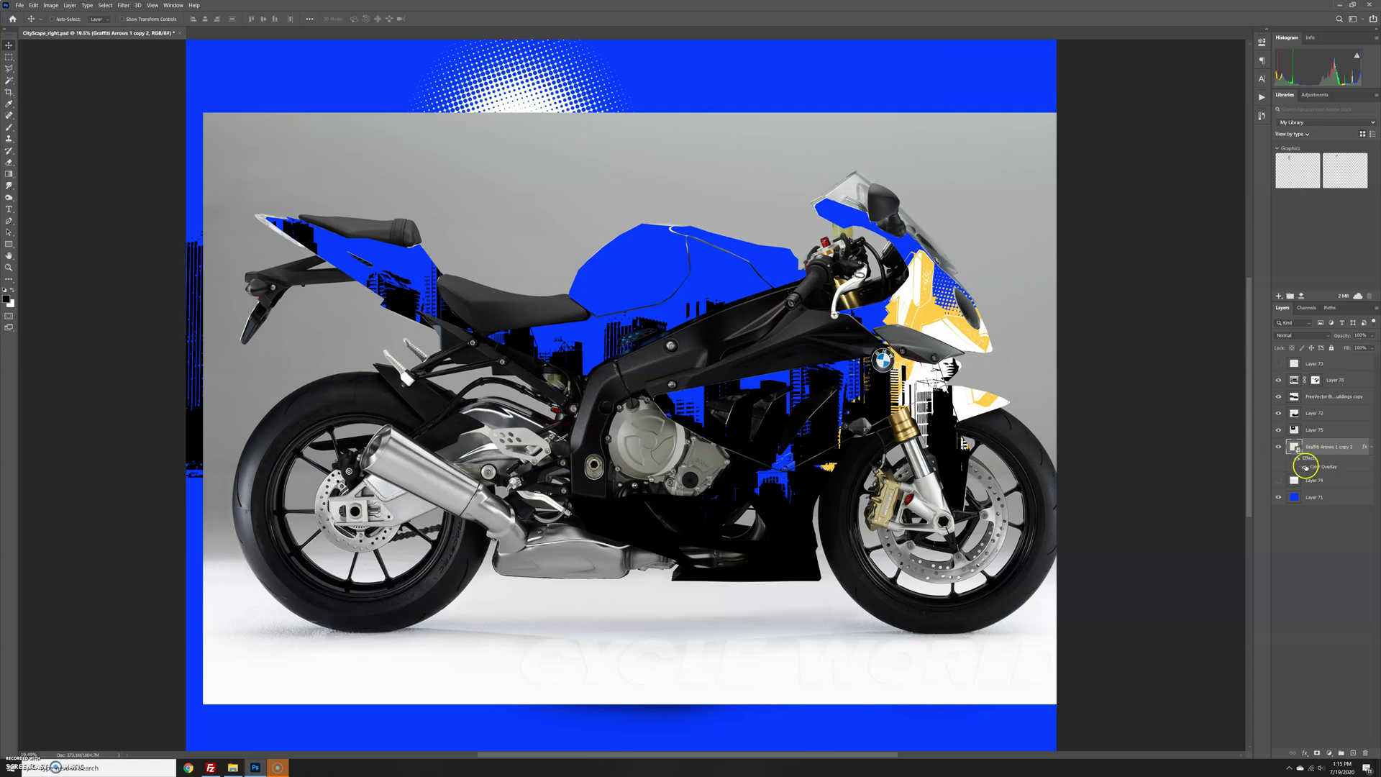
drag(1309, 459, 1322, 486)
drag(1366, 754, 1366, 754)
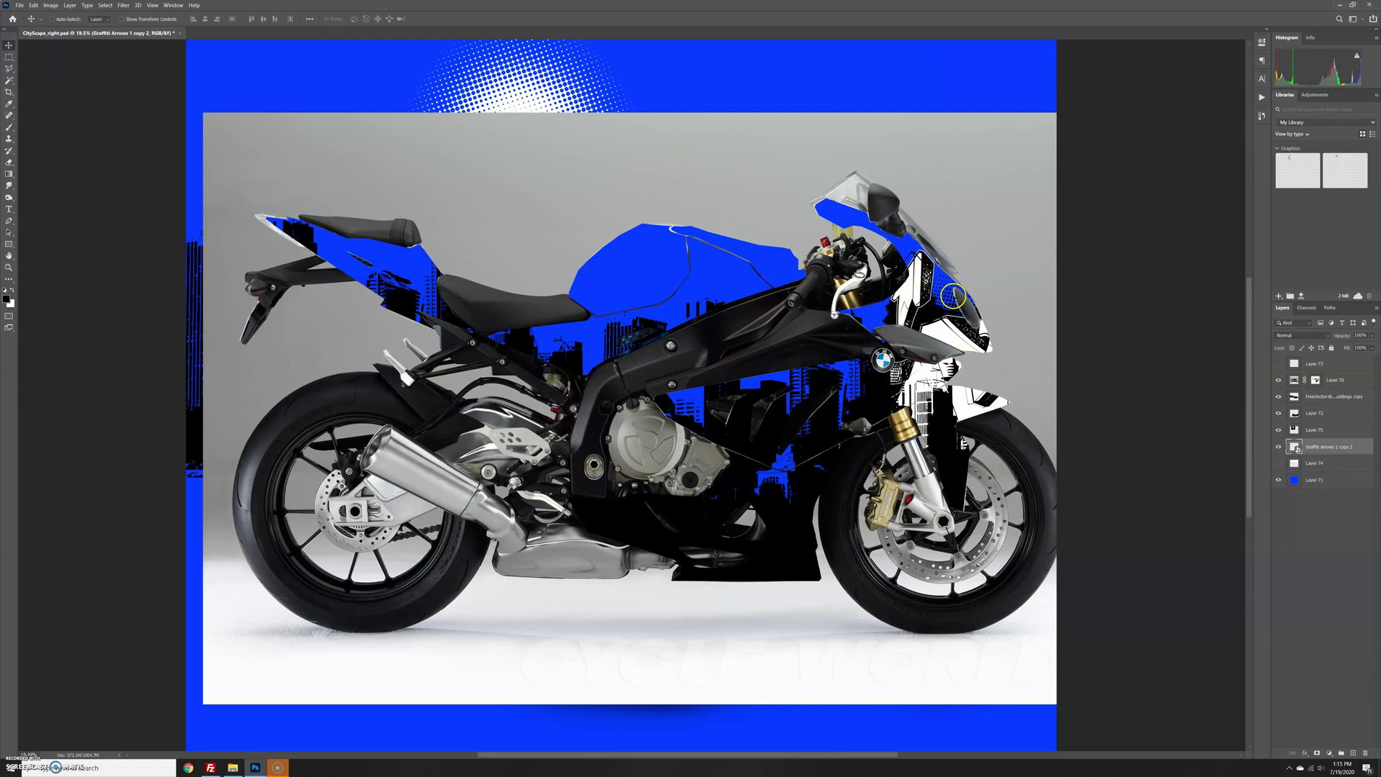
click(1299, 335)
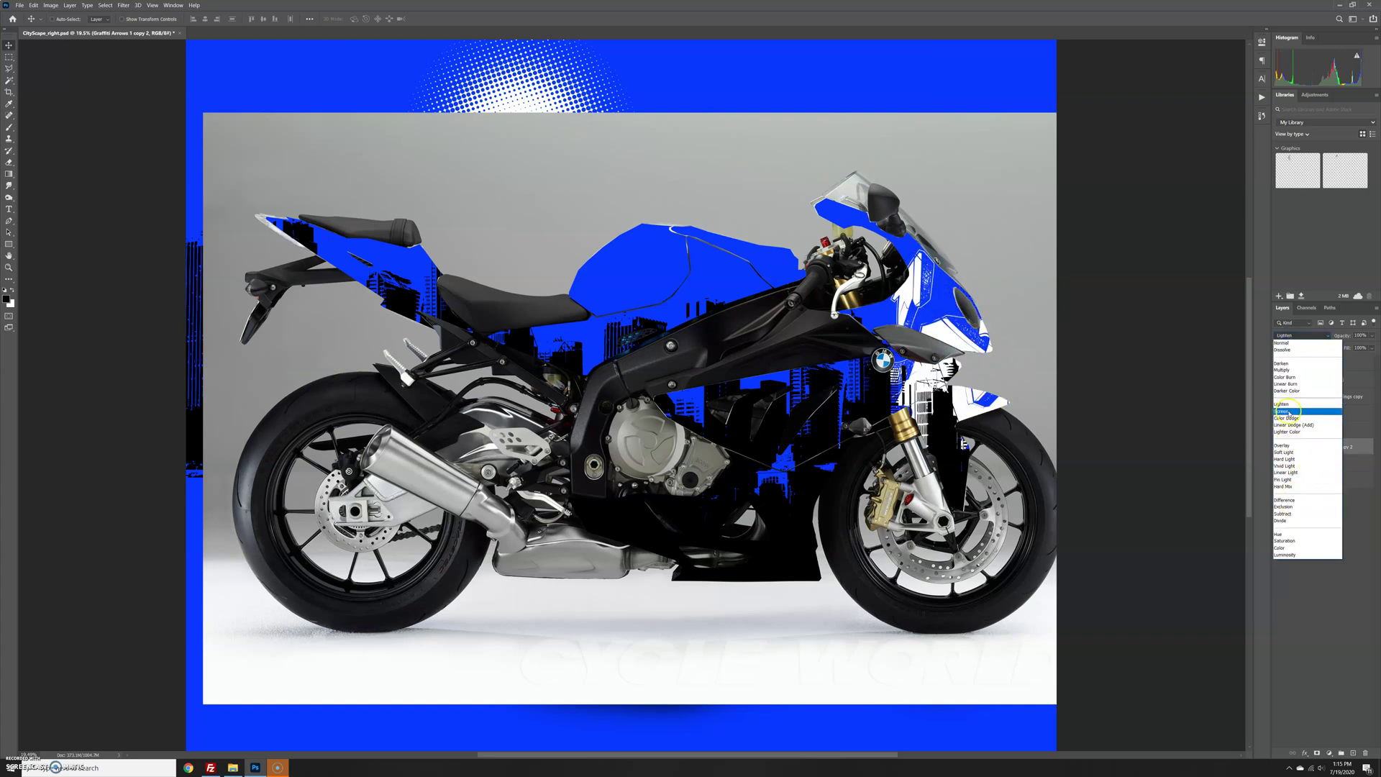
click(1282, 370)
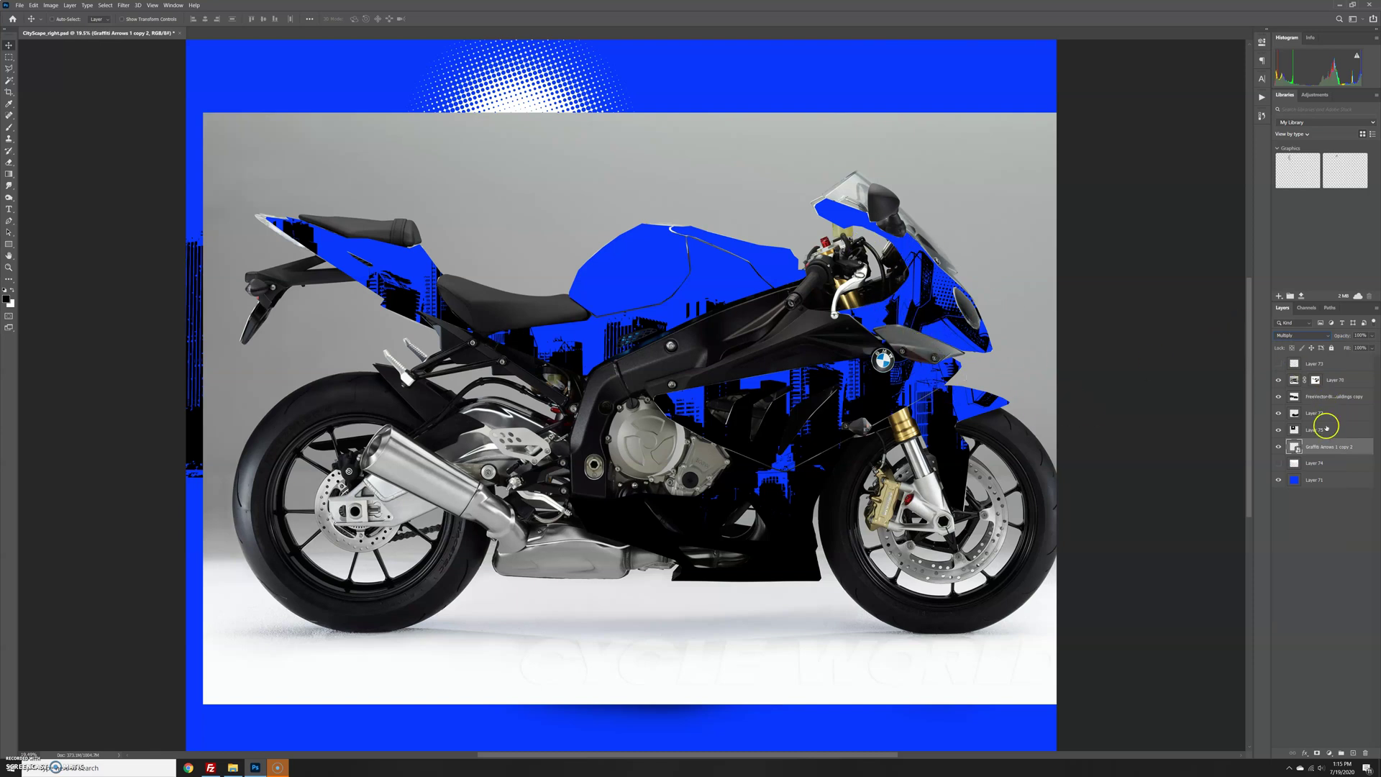
Step: Move Layer 75's dots onto the tail, then place a duplicate below Graffiti Arrows 1 copy 2 on the midsection
click(1320, 430)
drag(593, 122, 430, 272)
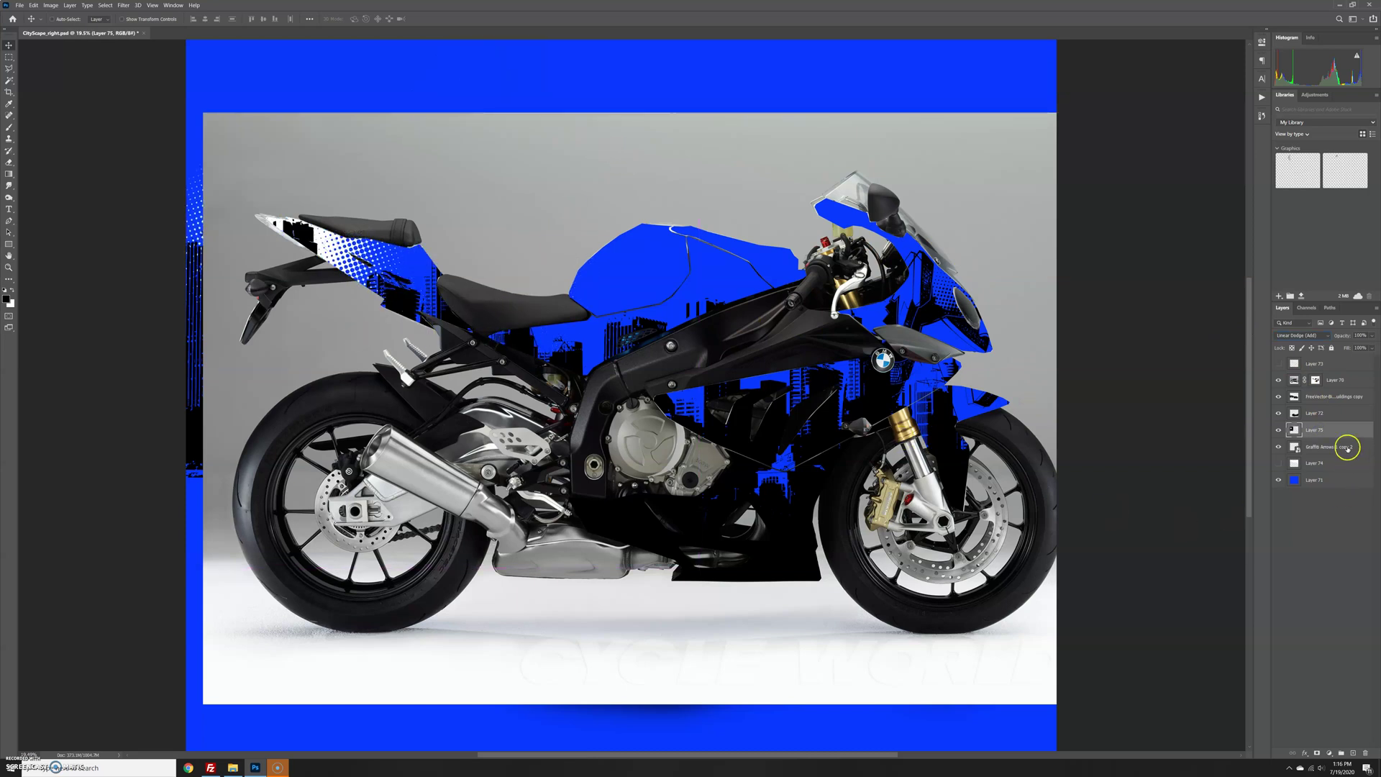
drag(1322, 431, 1353, 752)
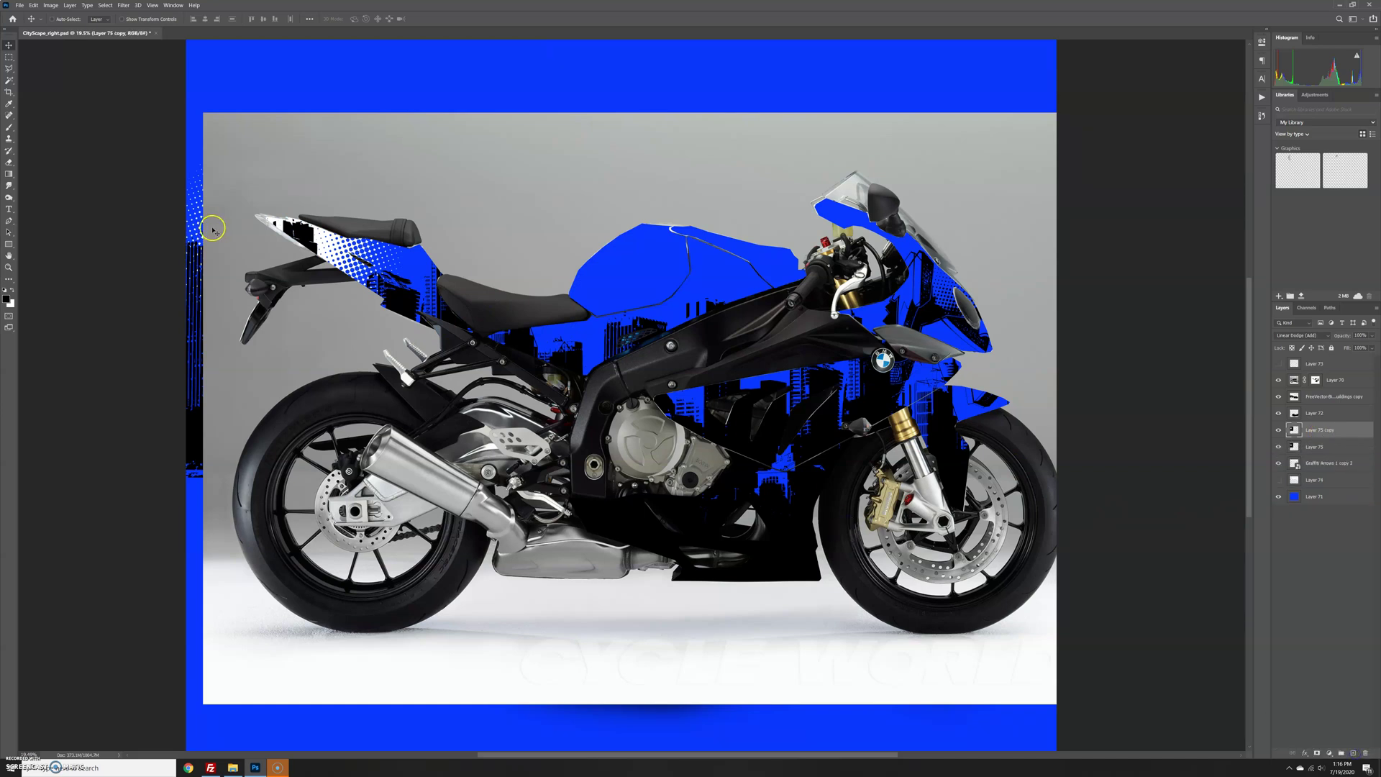
drag(249, 234, 771, 450)
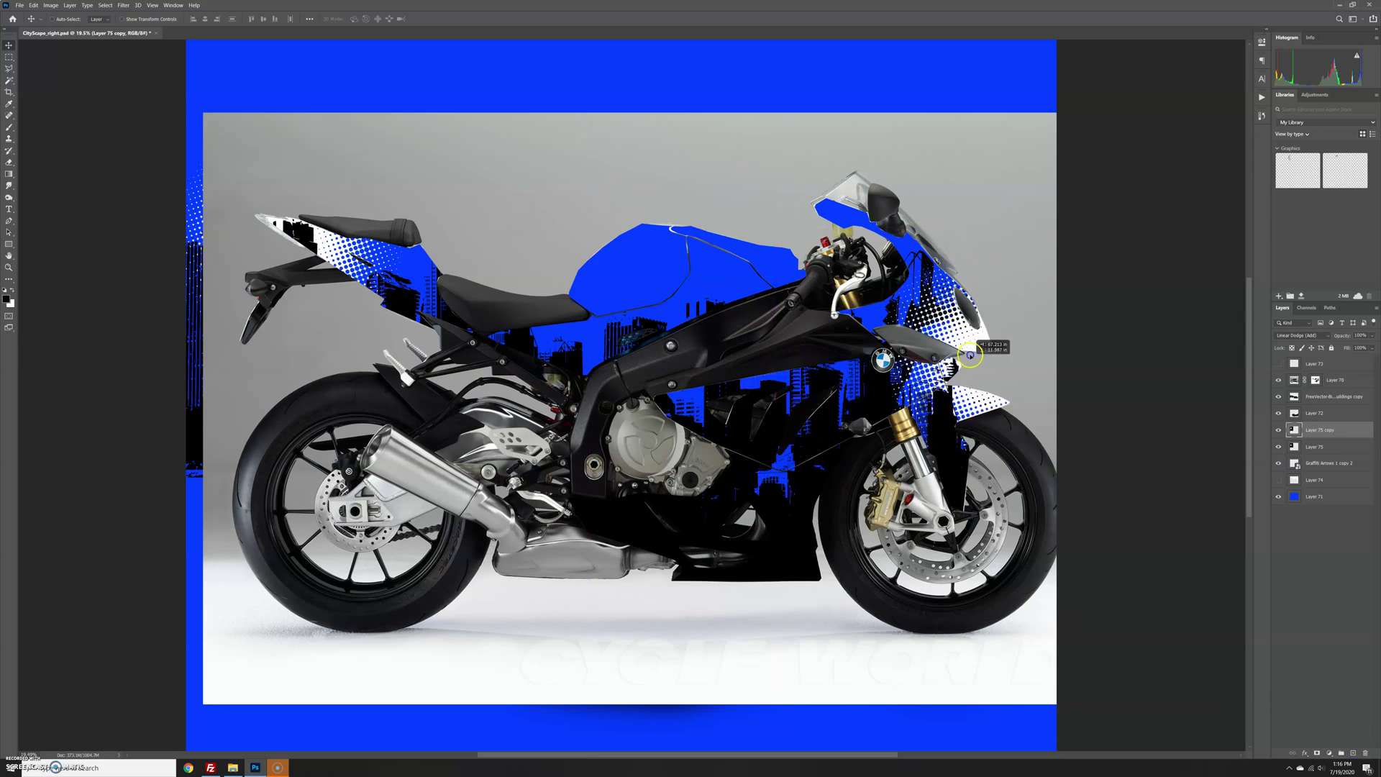
mouse_move(970, 355)
mouse_down()
mouse_move(949, 329)
mouse_move(959, 338)
mouse_up()
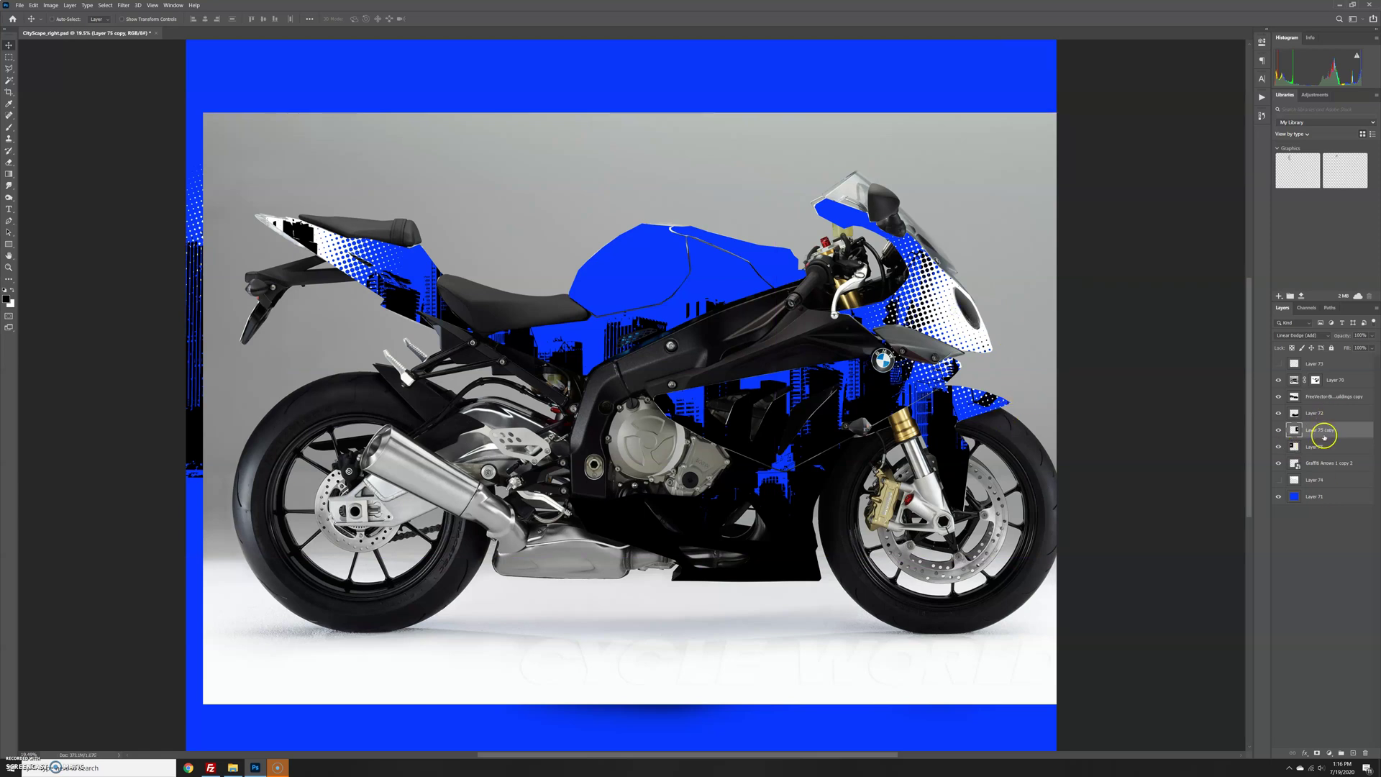
drag(1319, 433, 1320, 464)
drag(946, 315, 634, 360)
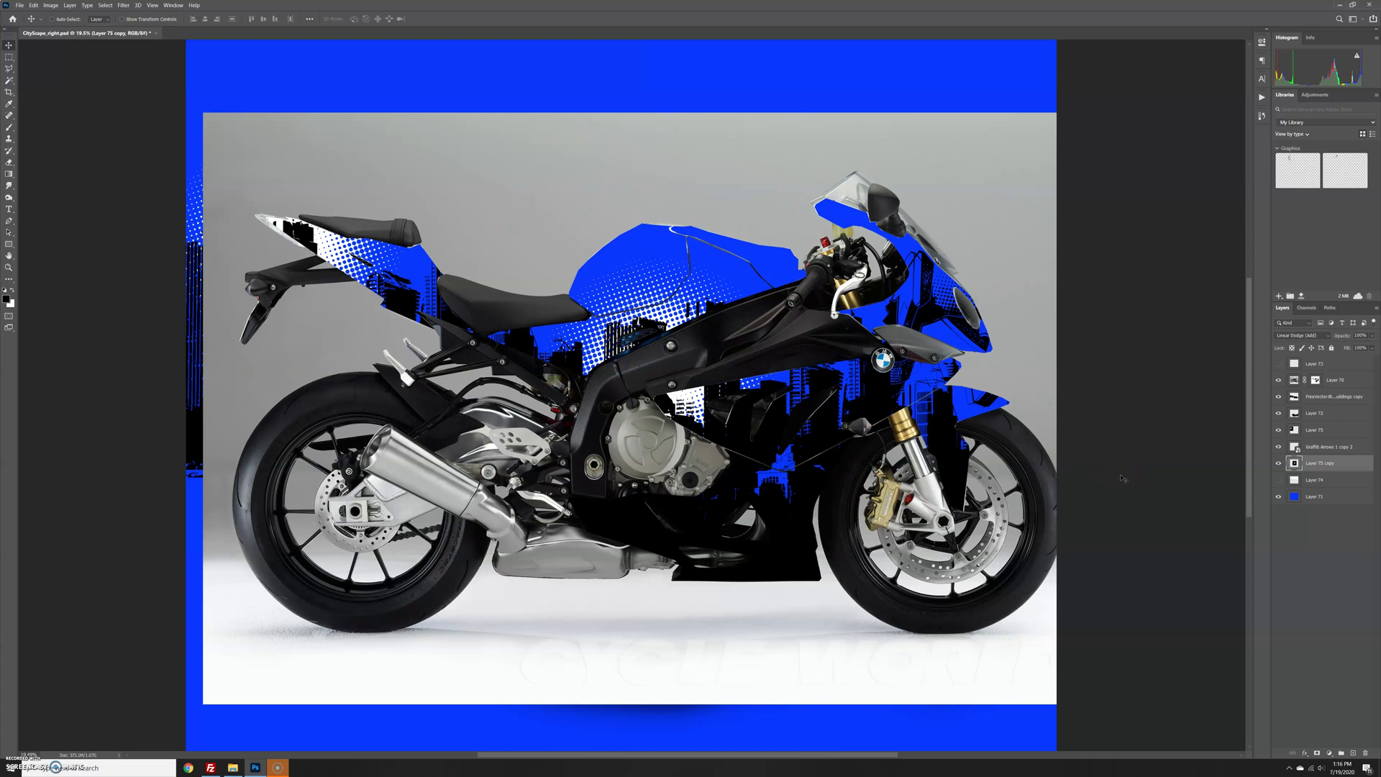
Step: Type 'bikeskinz' on the fuel tank above the city buildings copy layer
click(1306, 395)
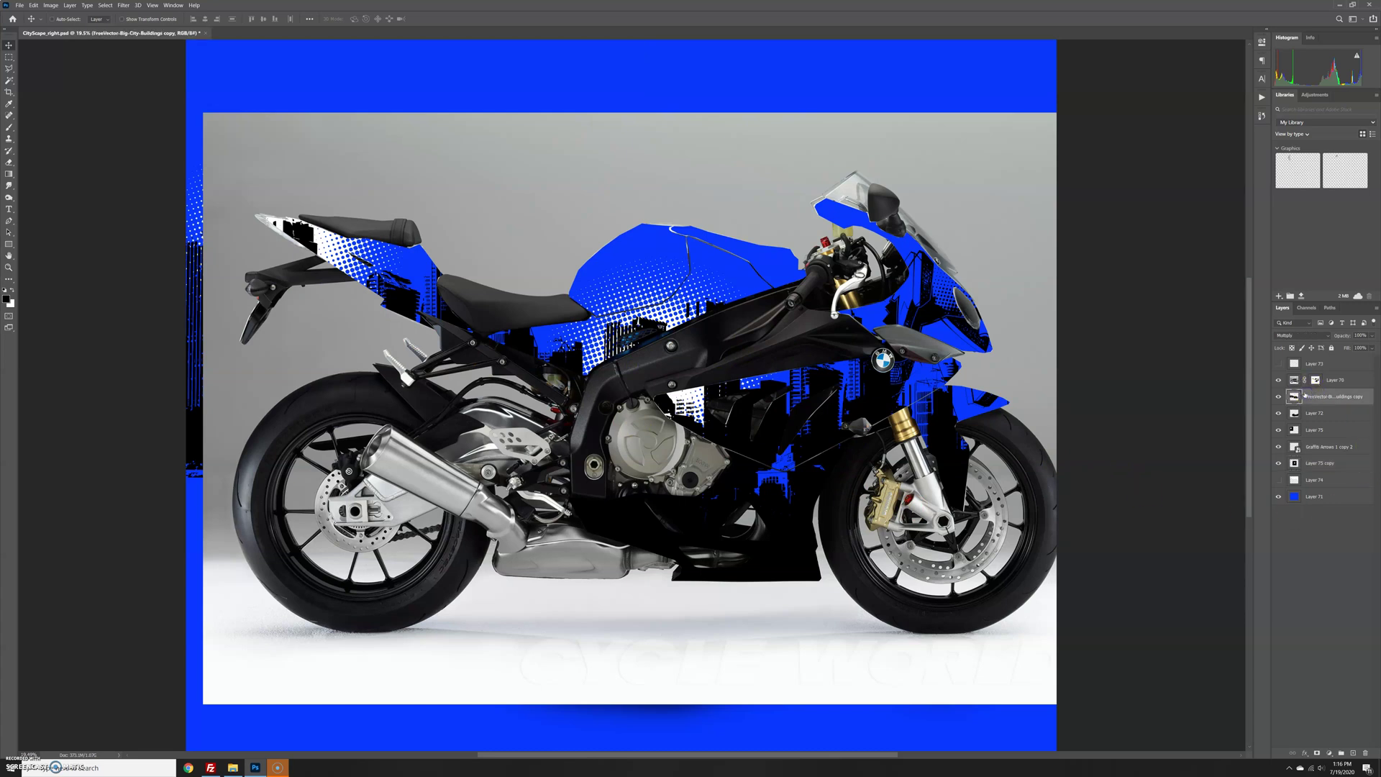
click(10, 209)
click(698, 267)
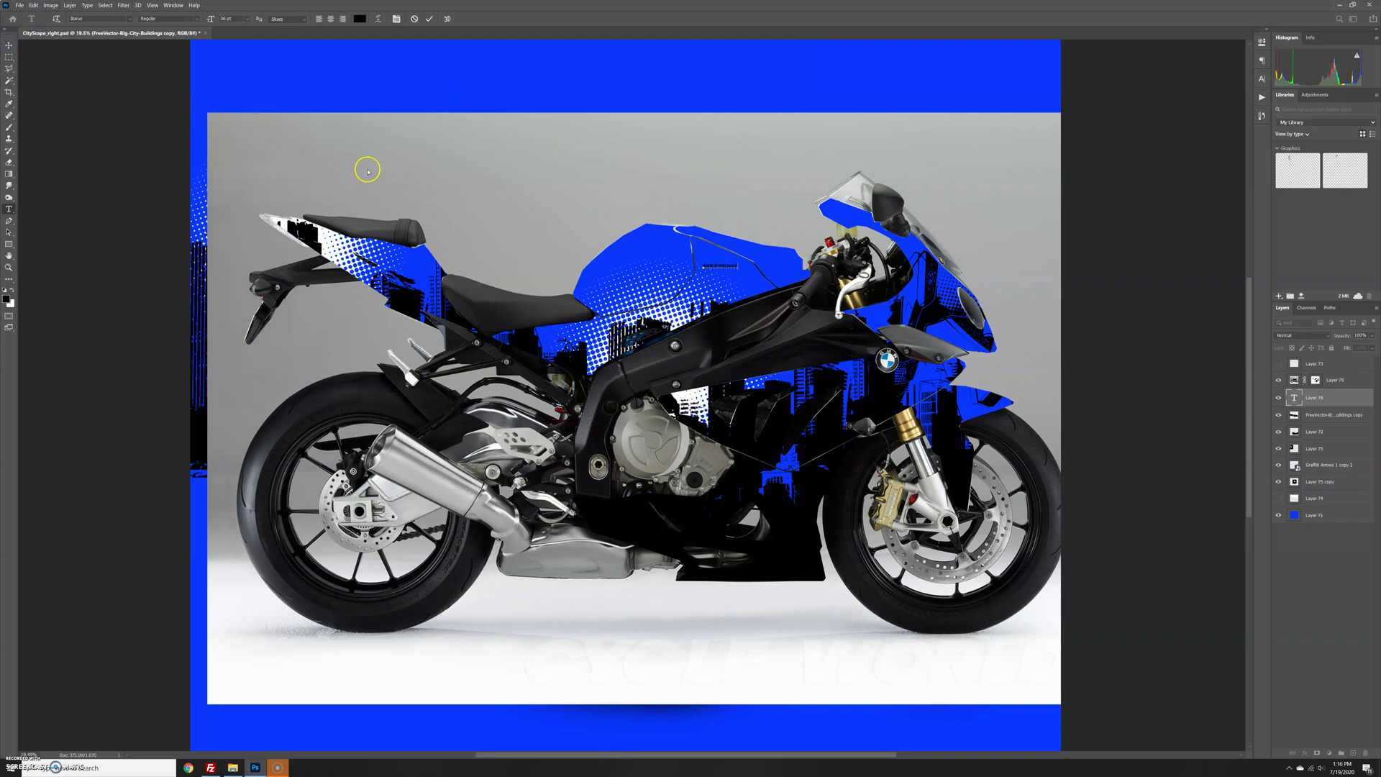
click(8, 45)
Step: Enlarge the bikeskinz text to about 134% and duplicate it onto the tail
key(ctrl+t)
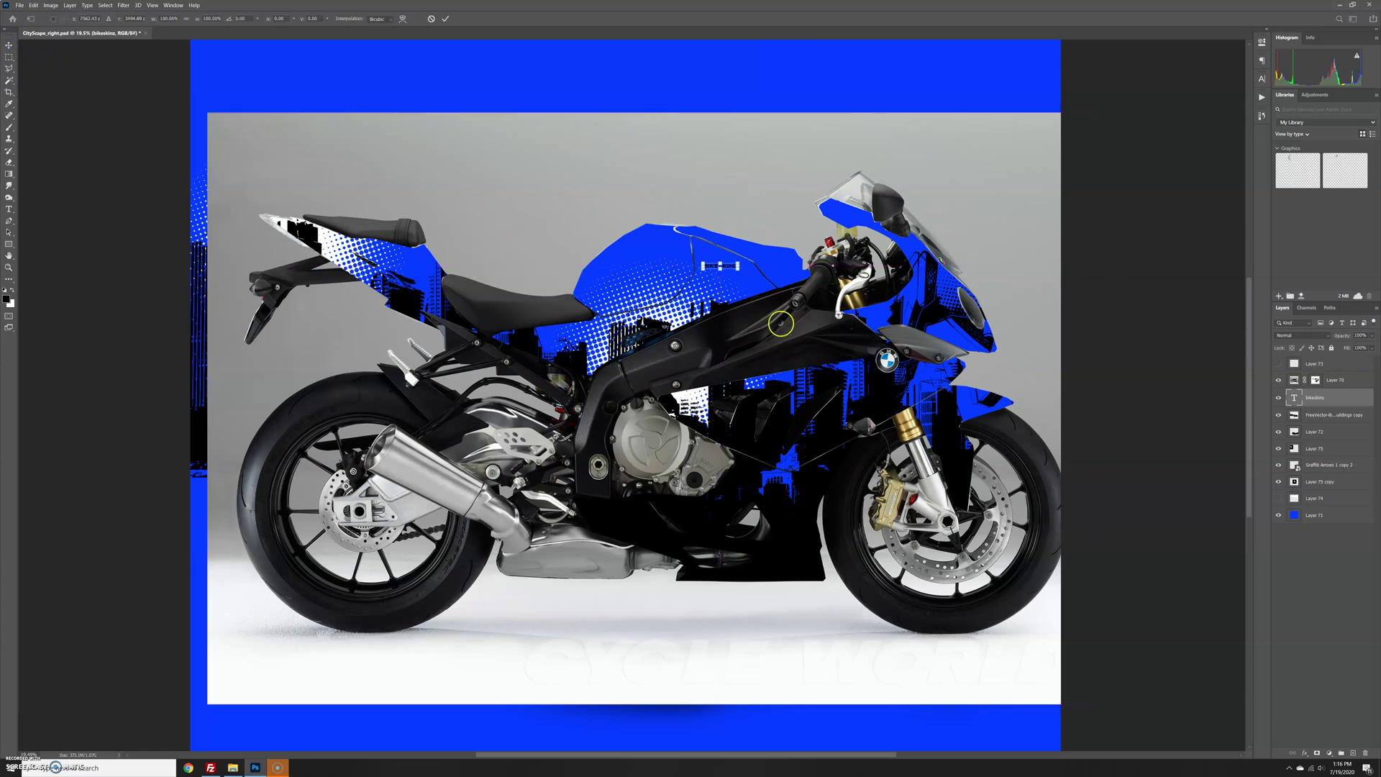
mouse_move(740, 263)
mouse_down()
mouse_move(769, 259)
mouse_move(743, 283)
mouse_up()
key(Return)
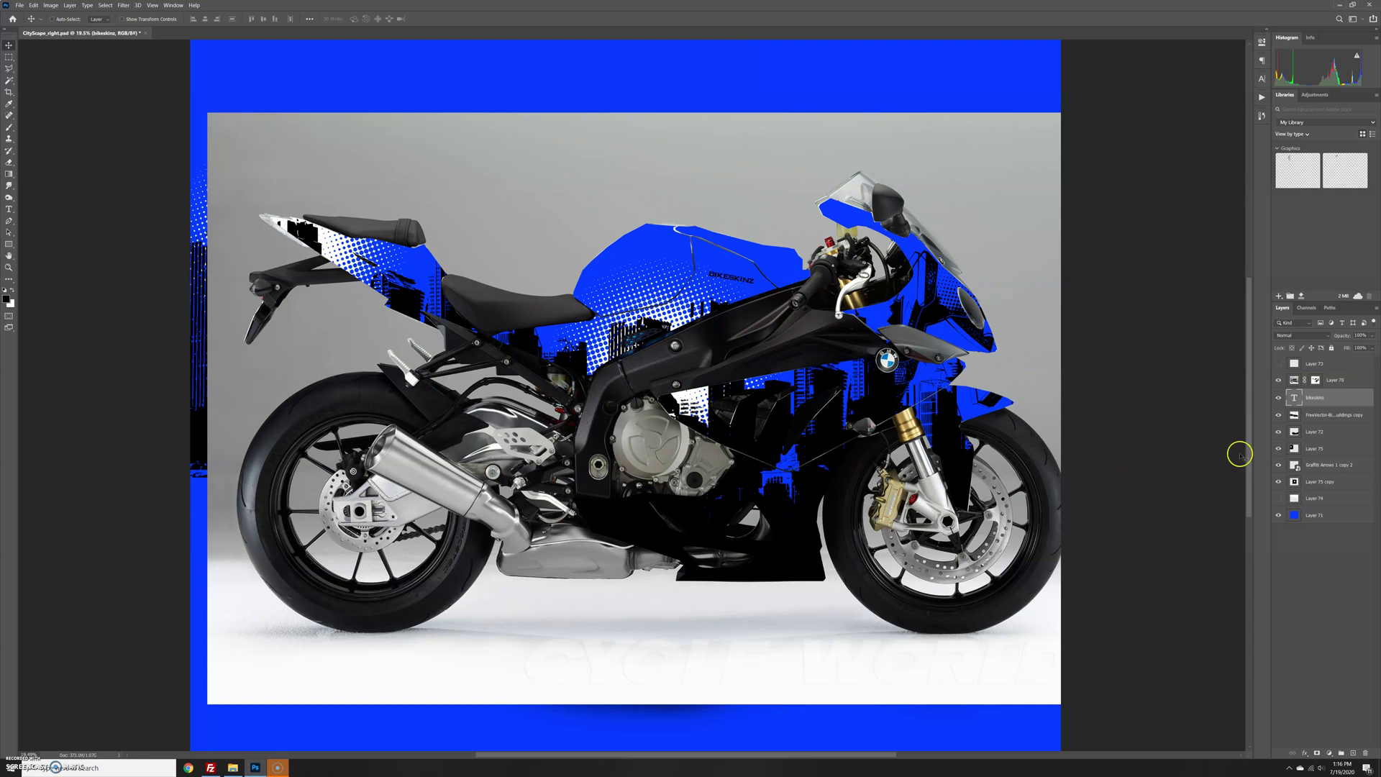
drag(1326, 396, 1362, 742)
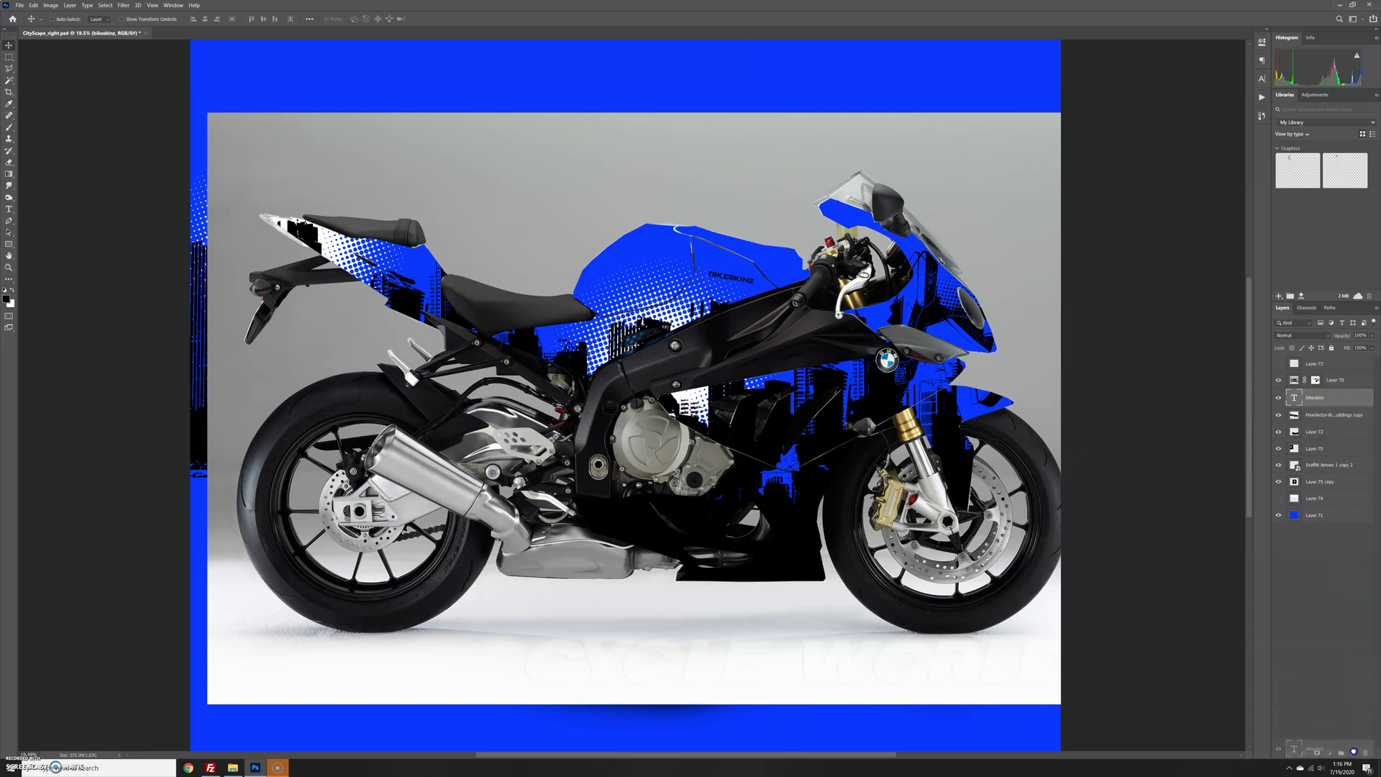
drag(769, 292, 403, 269)
Step: Zoom in and nudge the tail's BIKESKINZ text slightly
scroll(354, 266, up, 5)
scroll(359, 286, up, 4)
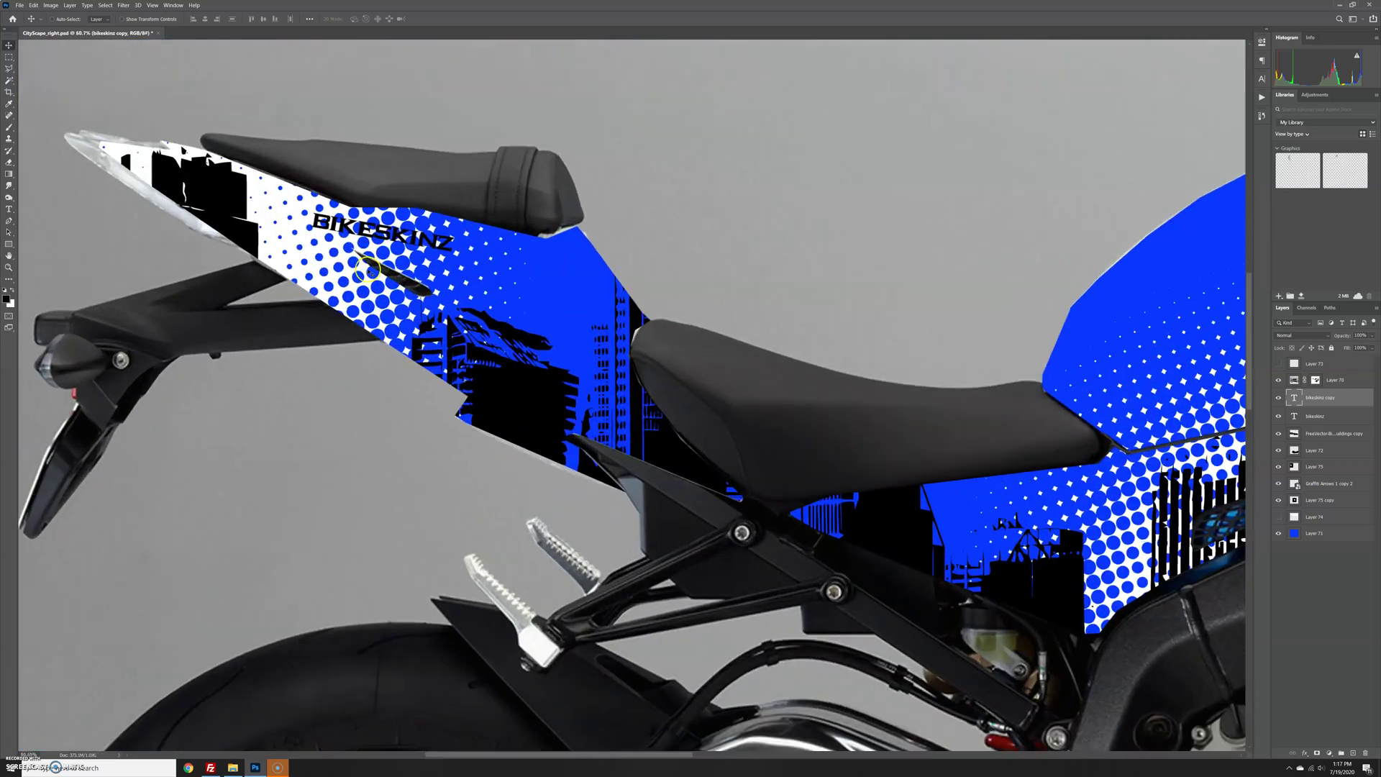
mouse_move(412, 251)
mouse_down()
mouse_move(454, 239)
mouse_move(438, 245)
mouse_up()
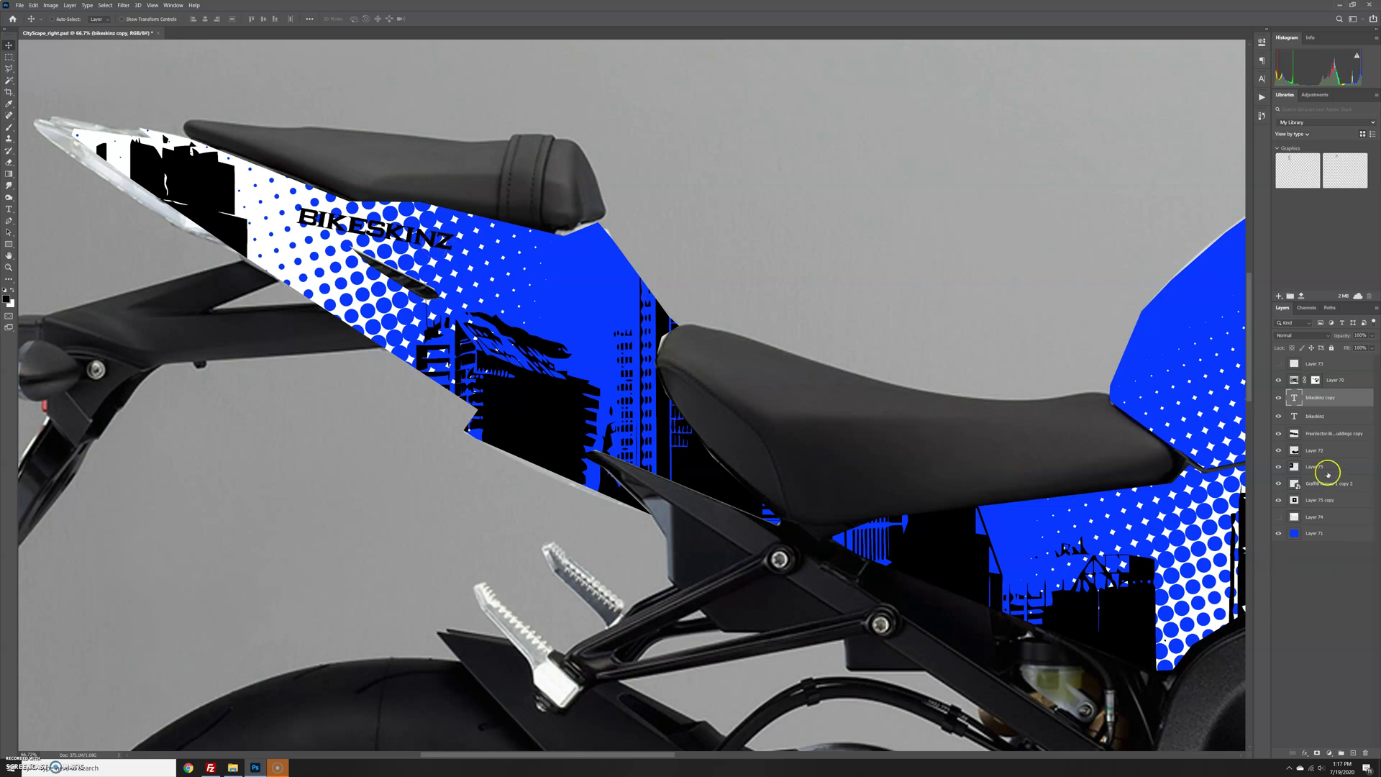
Step: Try a solid-colour stroke on the tail's BIKESKINZ text, cancel it, and zoom in on the logo
click(1305, 752)
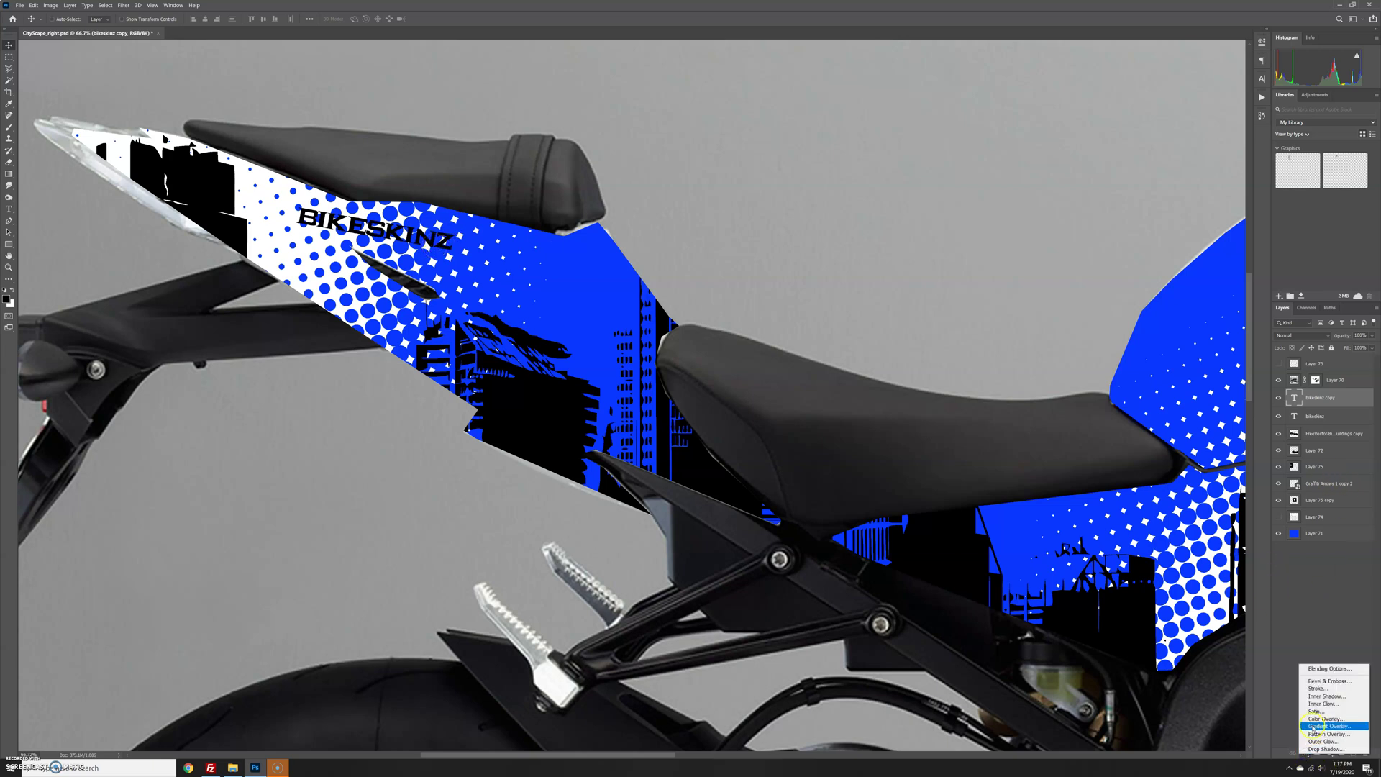
click(1316, 688)
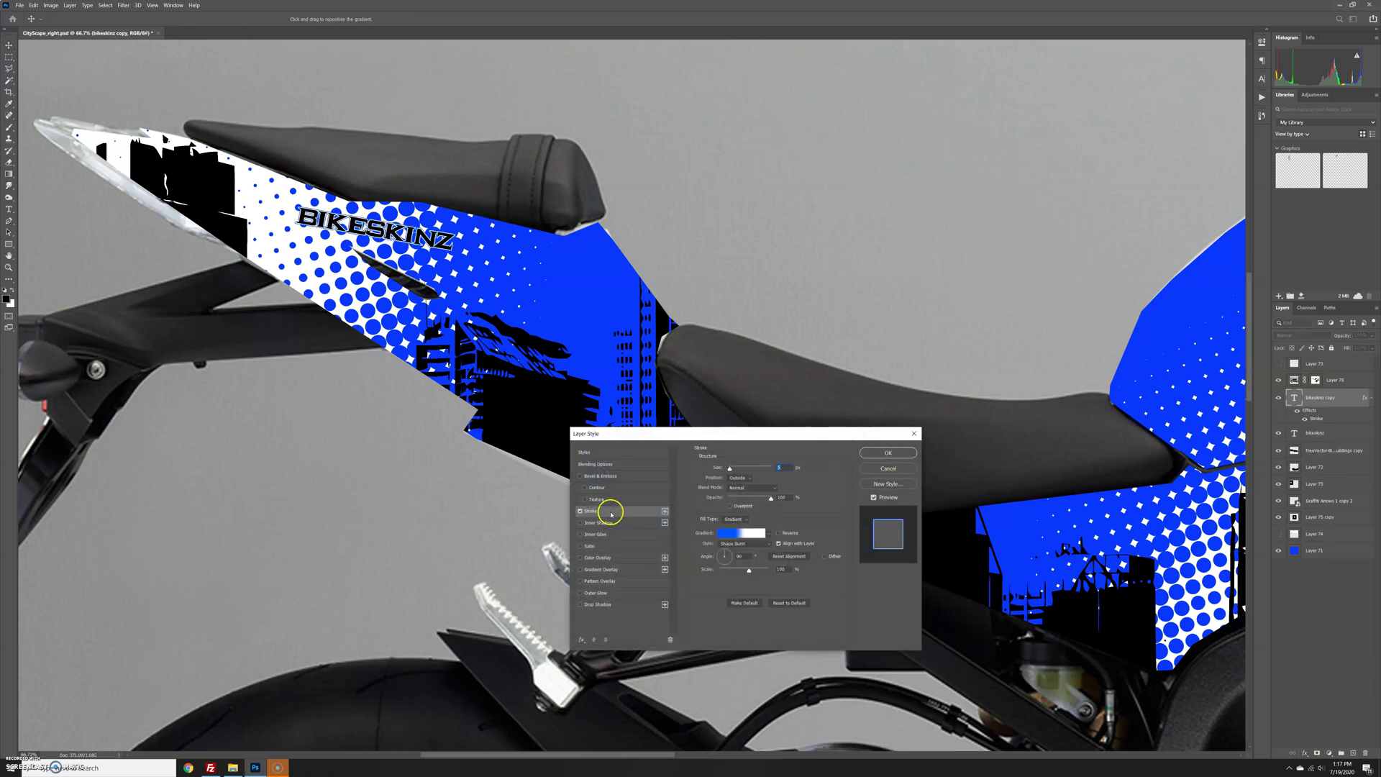
click(737, 518)
click(735, 526)
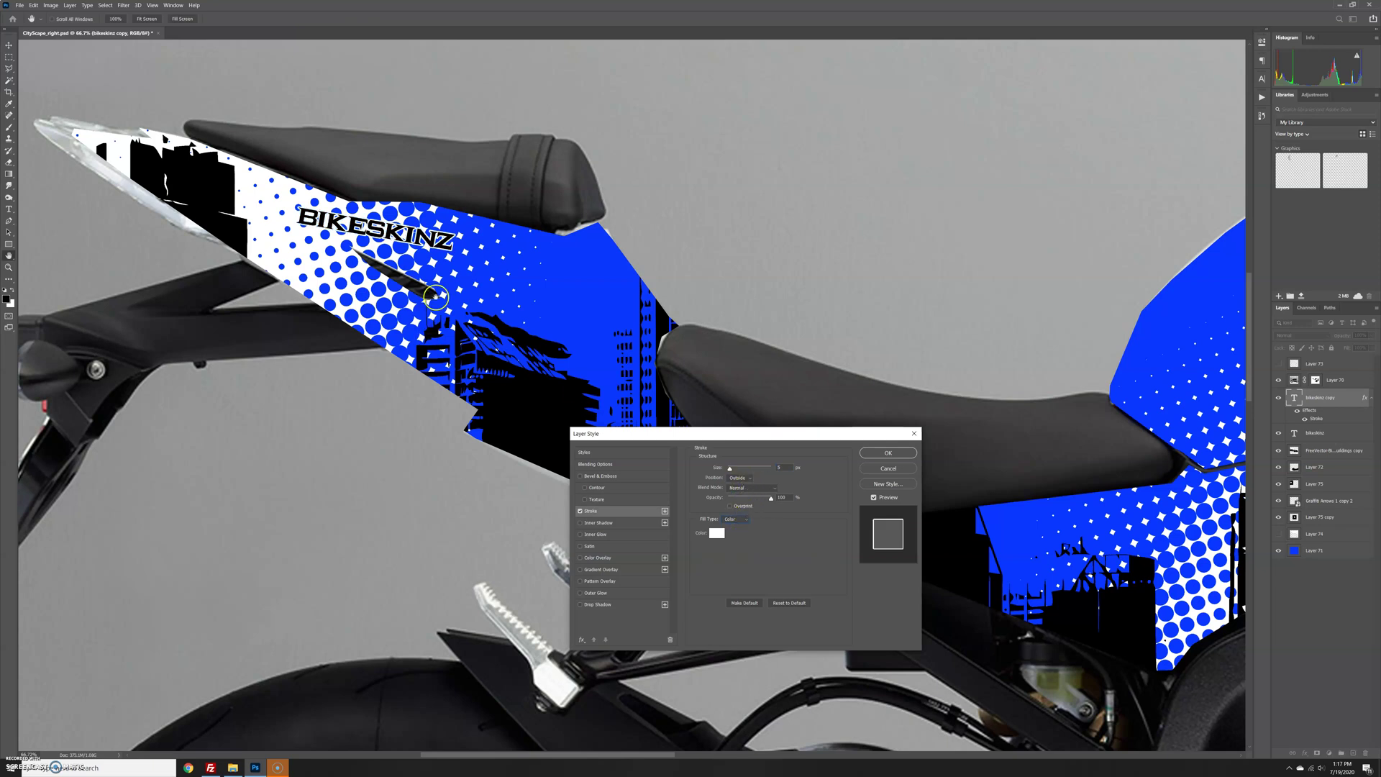
drag(711, 434, 400, 326)
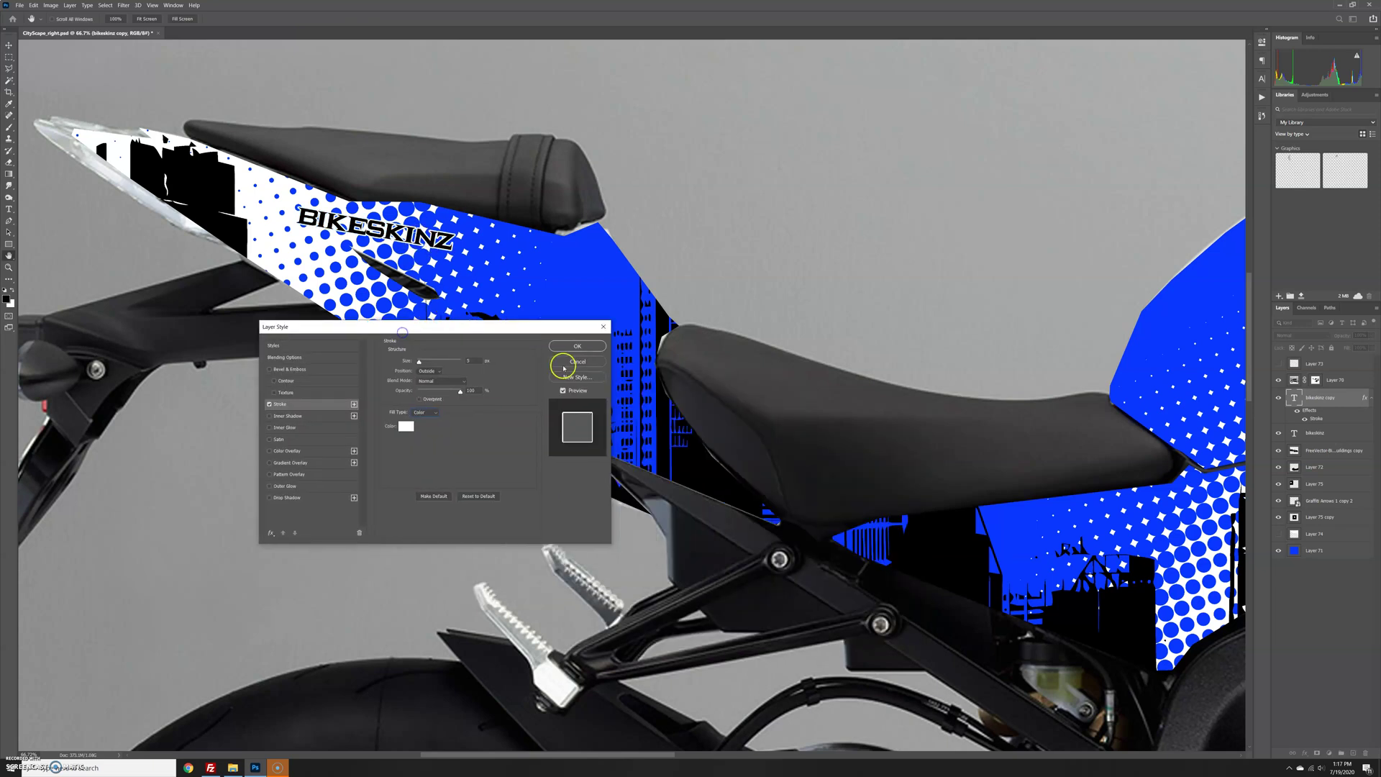
click(588, 362)
scroll(403, 223, up, 5)
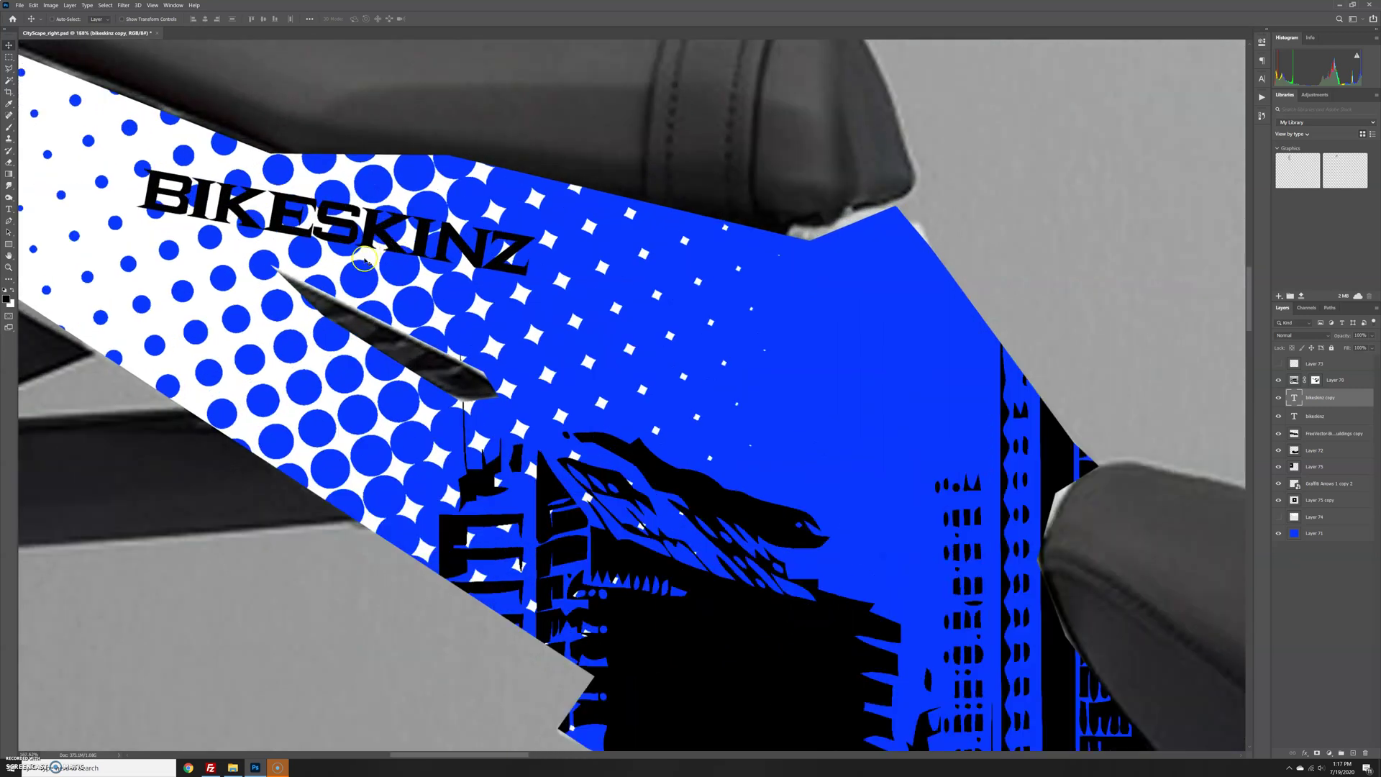
drag(343, 288, 666, 397)
scroll(666, 397, up, 2)
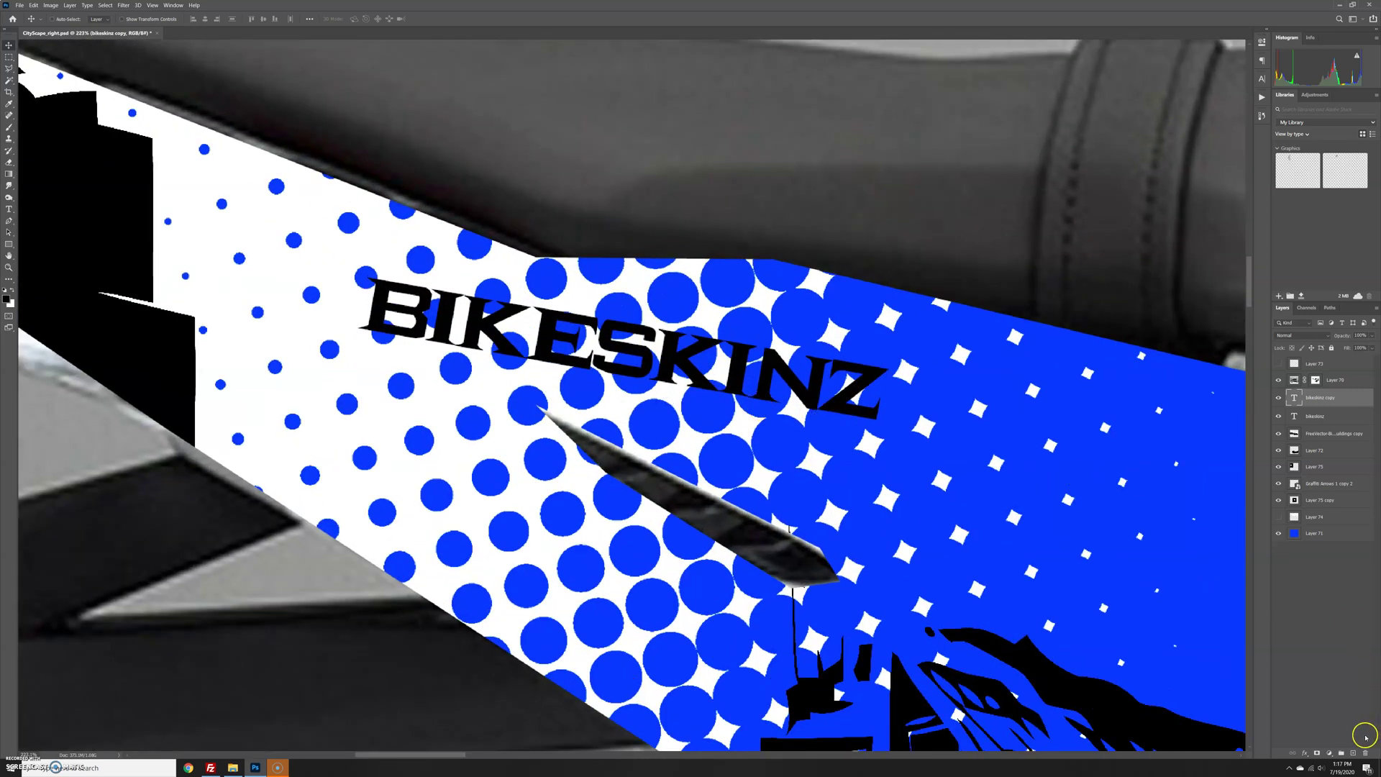
Step: Add a Stroke effect to the tail's BIKESKINZ text, first as a Normal-mode solid 4 px stroke
click(1328, 755)
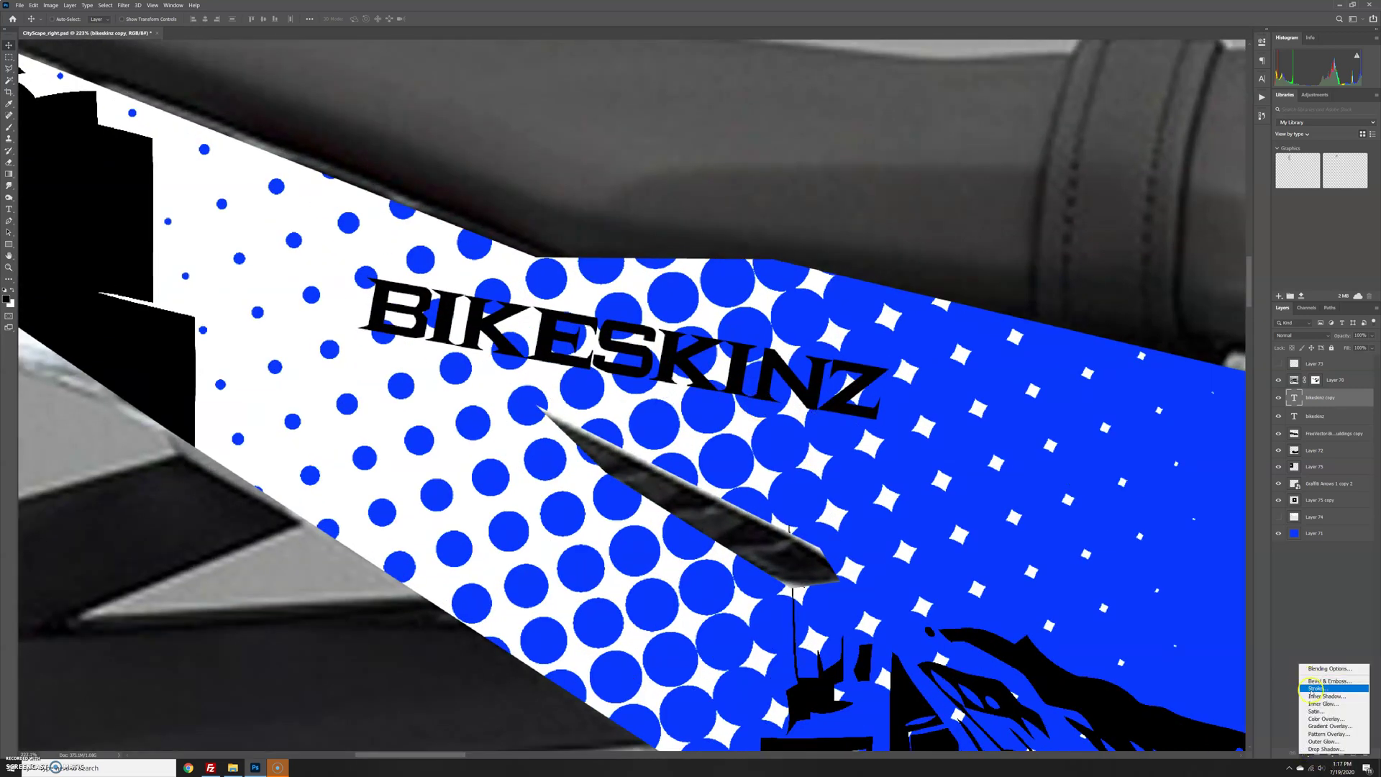
click(1299, 688)
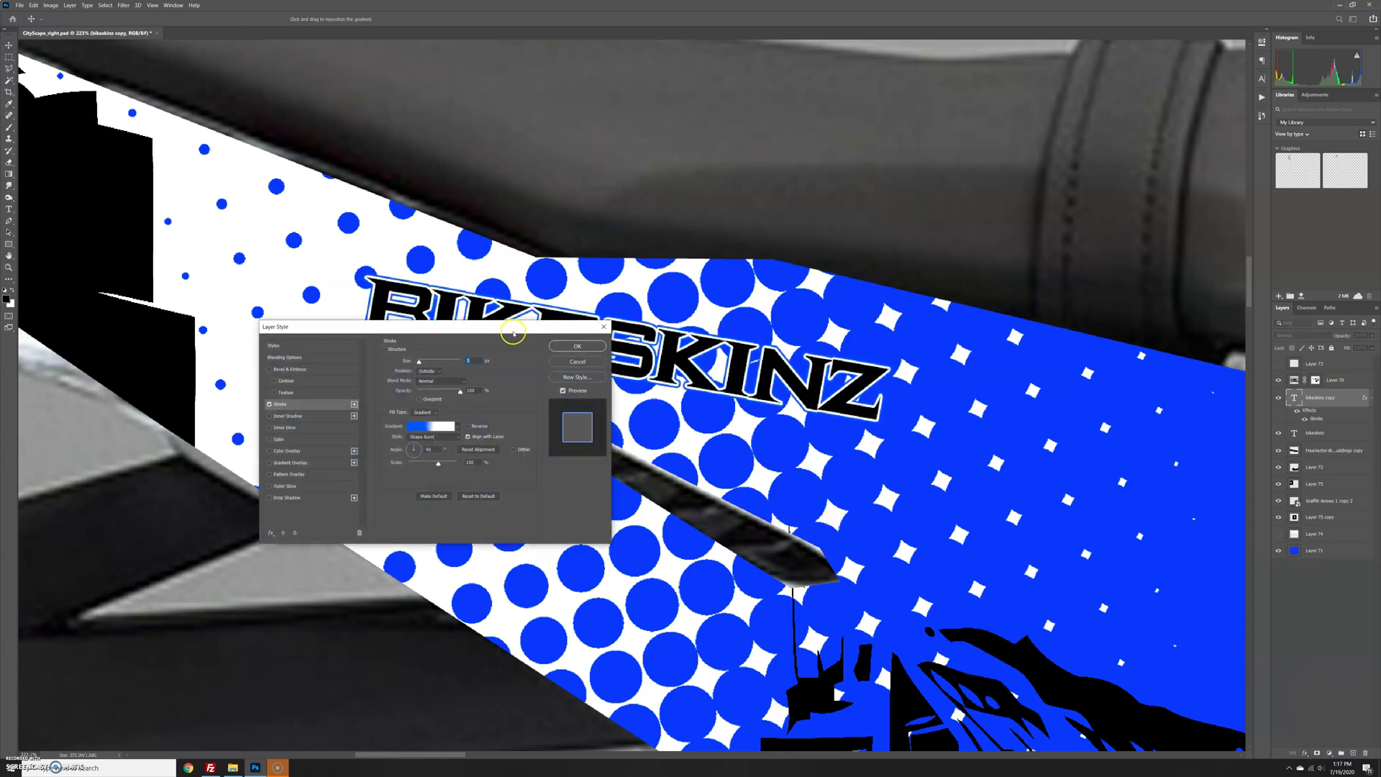
drag(514, 333, 643, 446)
click(567, 493)
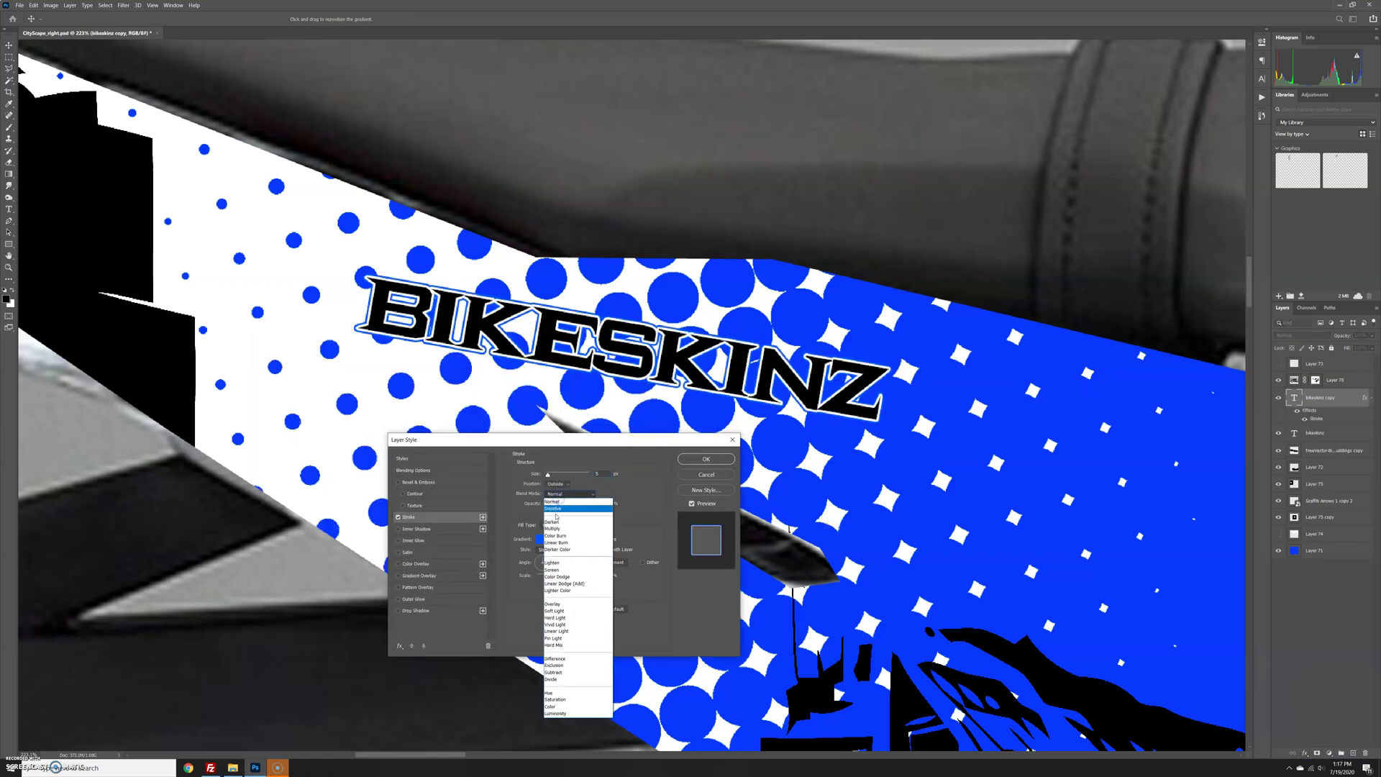
click(561, 502)
click(555, 525)
click(550, 532)
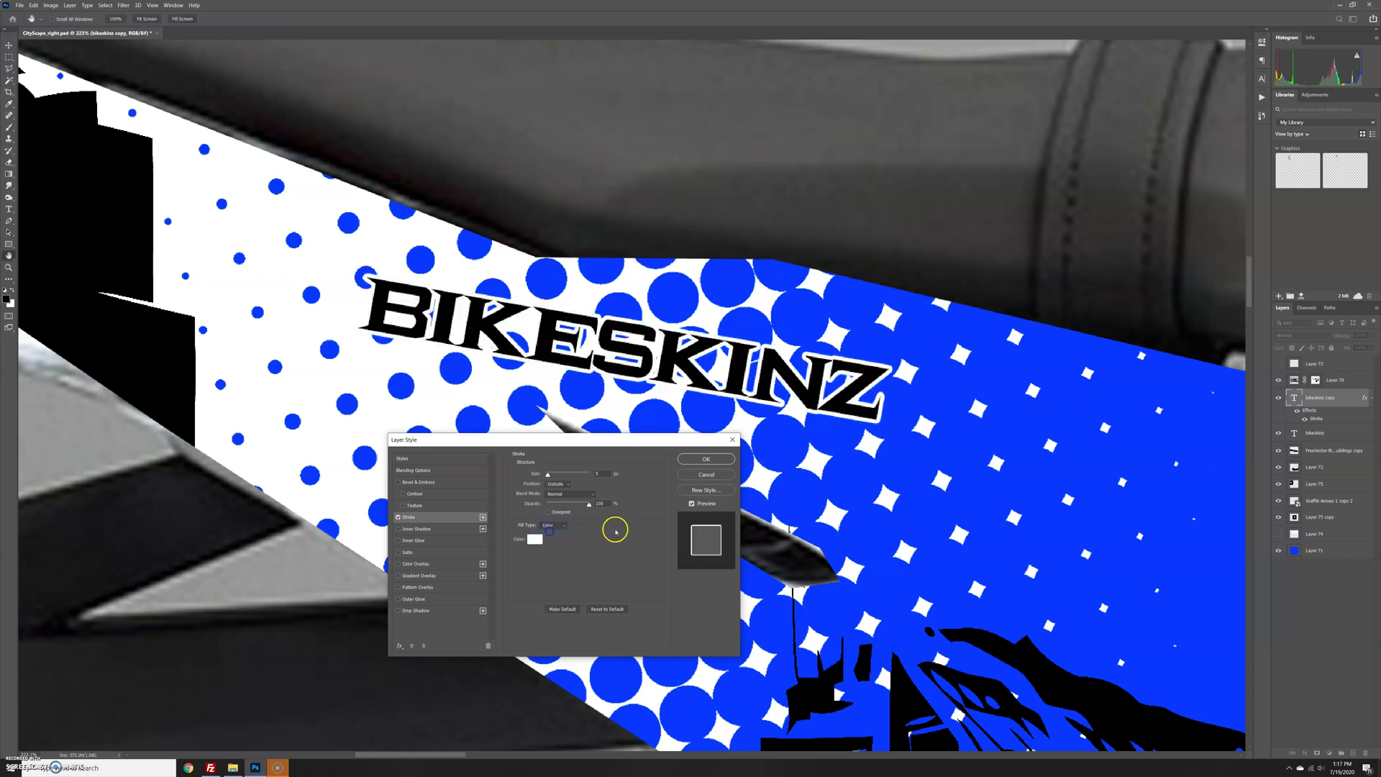
drag(548, 475, 549, 480)
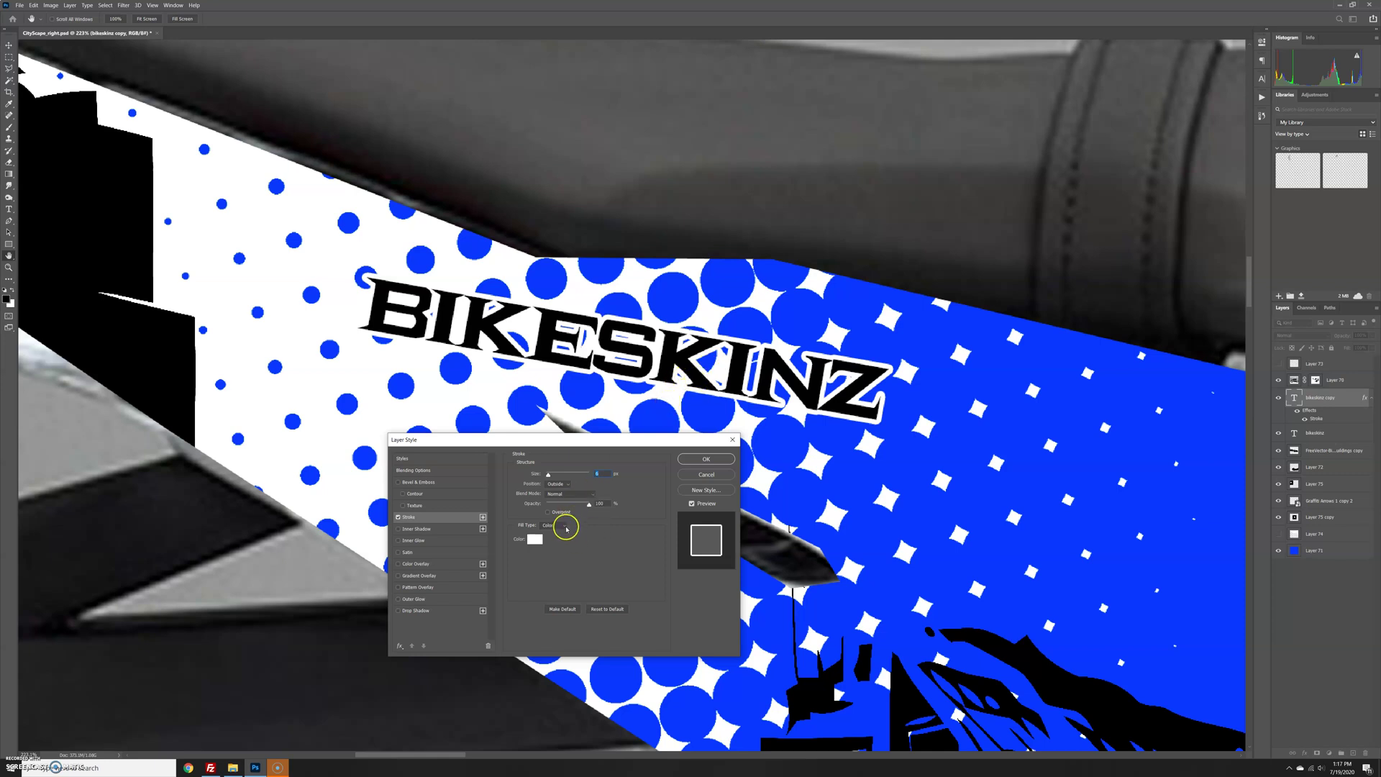
Step: Change the stroke to a reversed Shape Burst gradient fill at 8 px
click(565, 528)
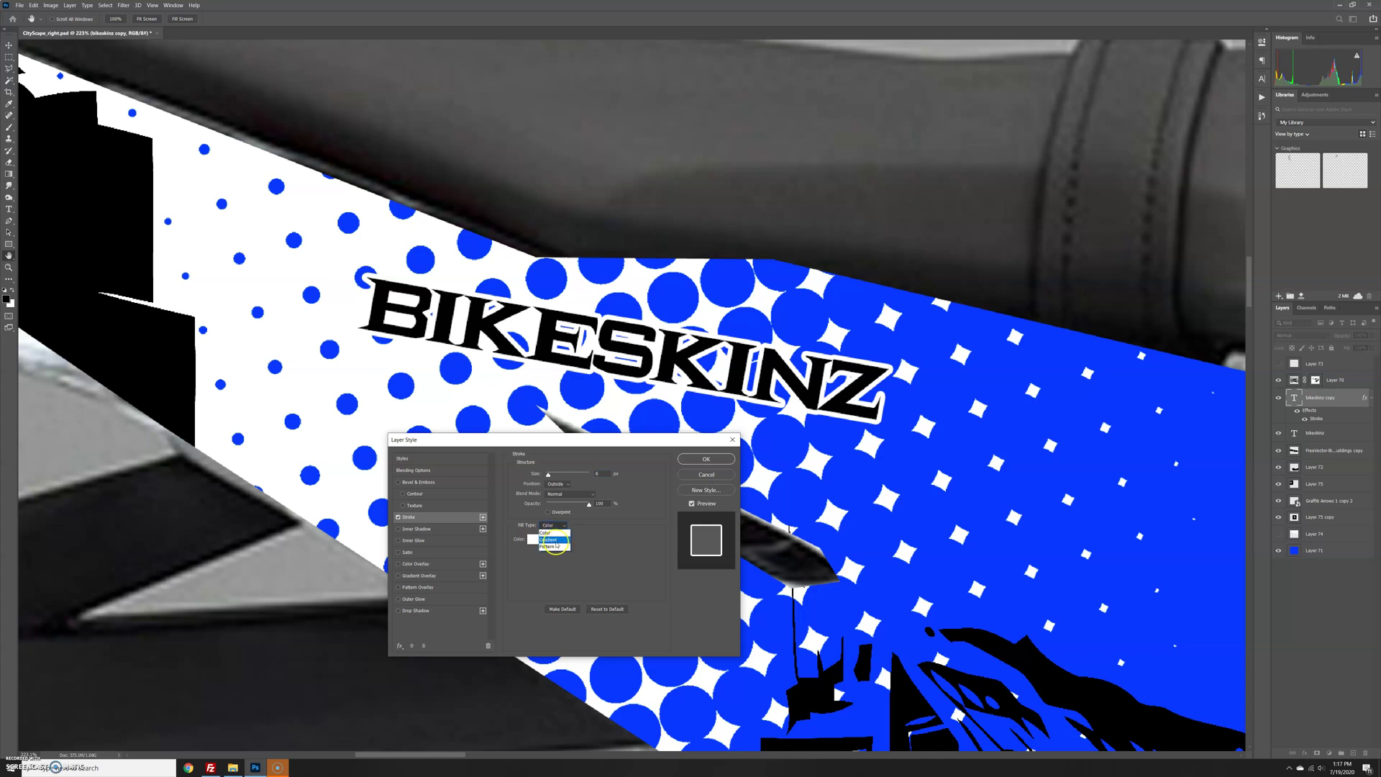
click(549, 540)
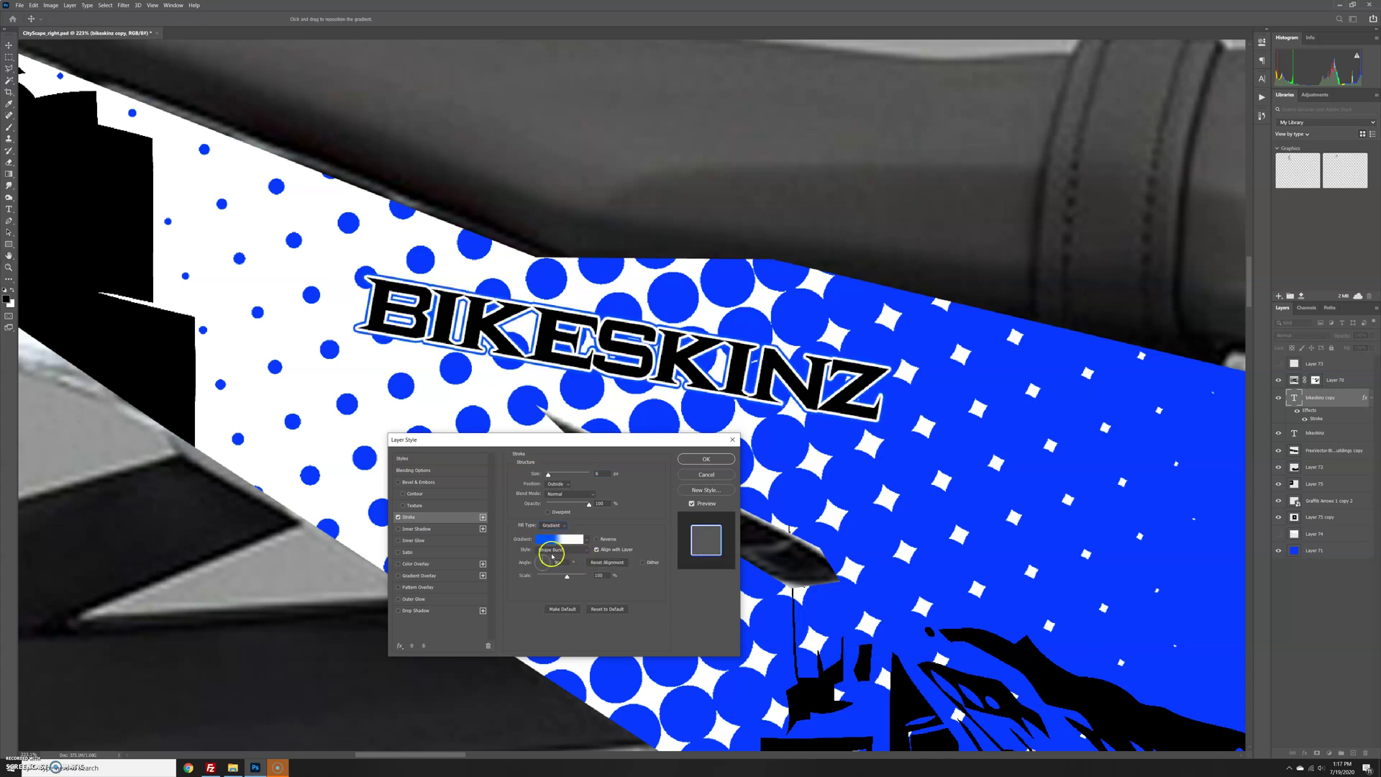
click(555, 551)
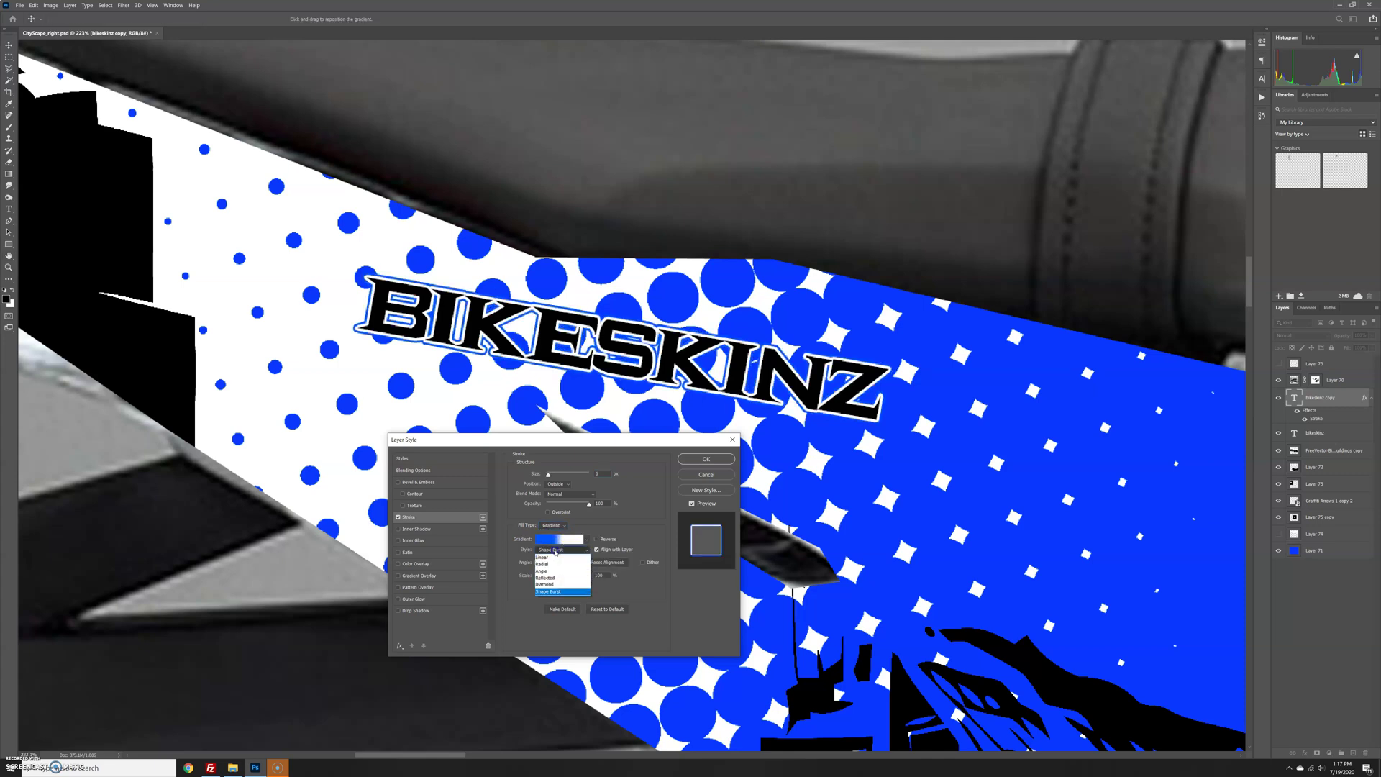
click(549, 592)
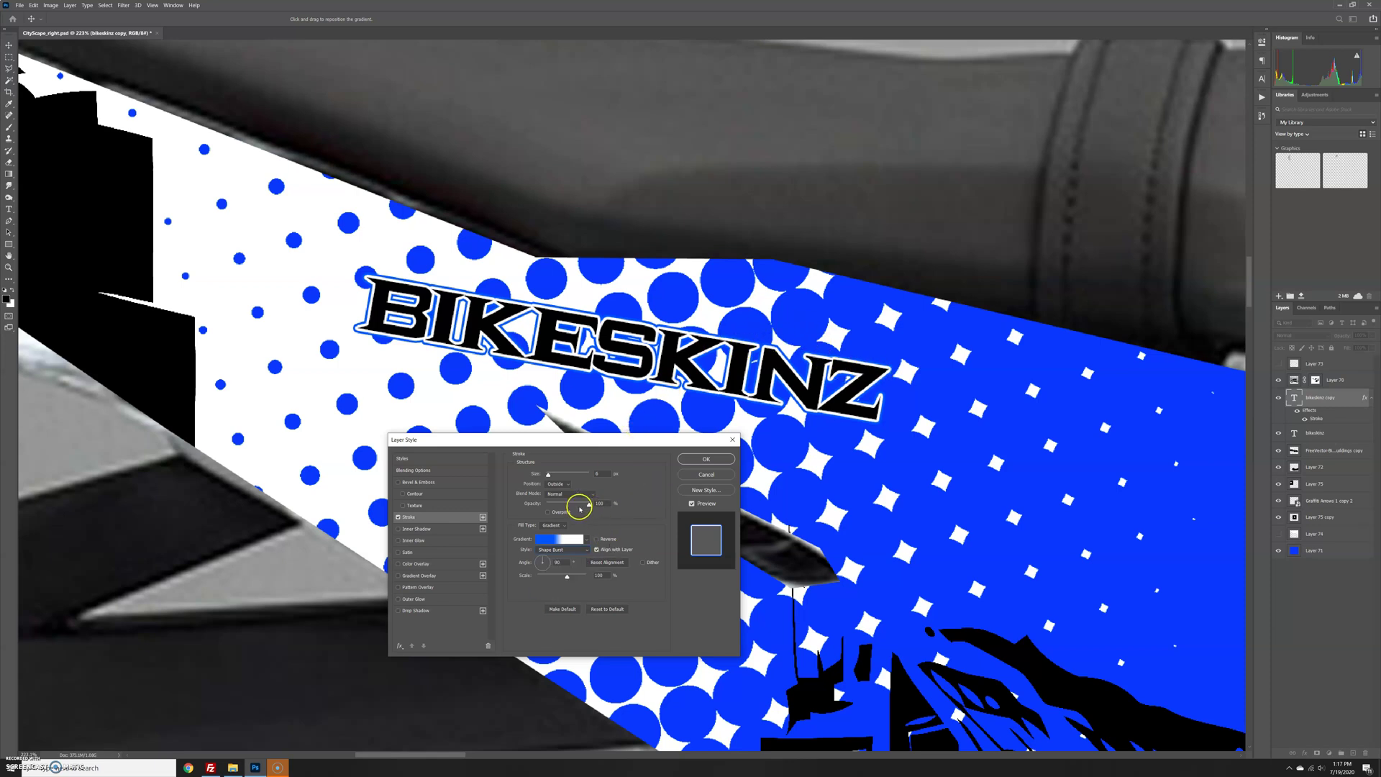
drag(549, 476, 551, 481)
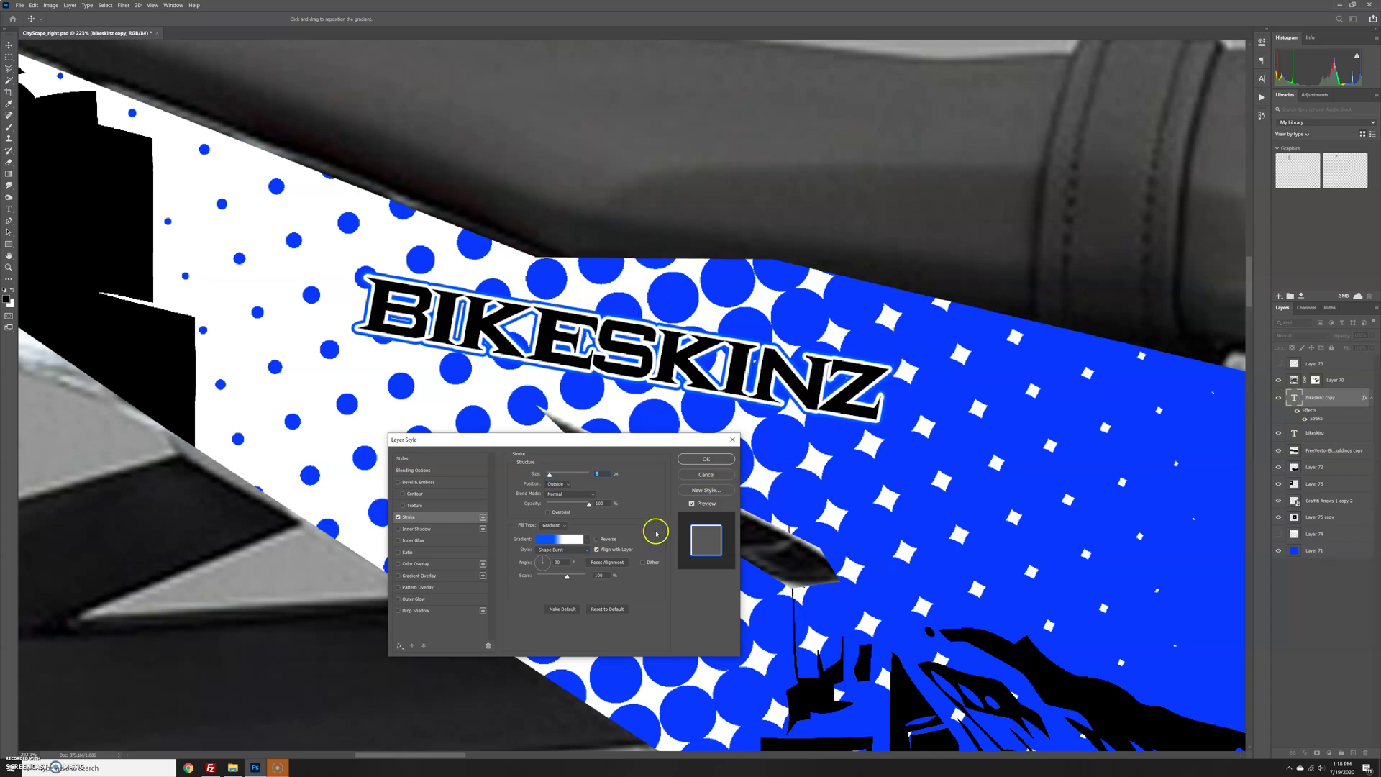
click(596, 540)
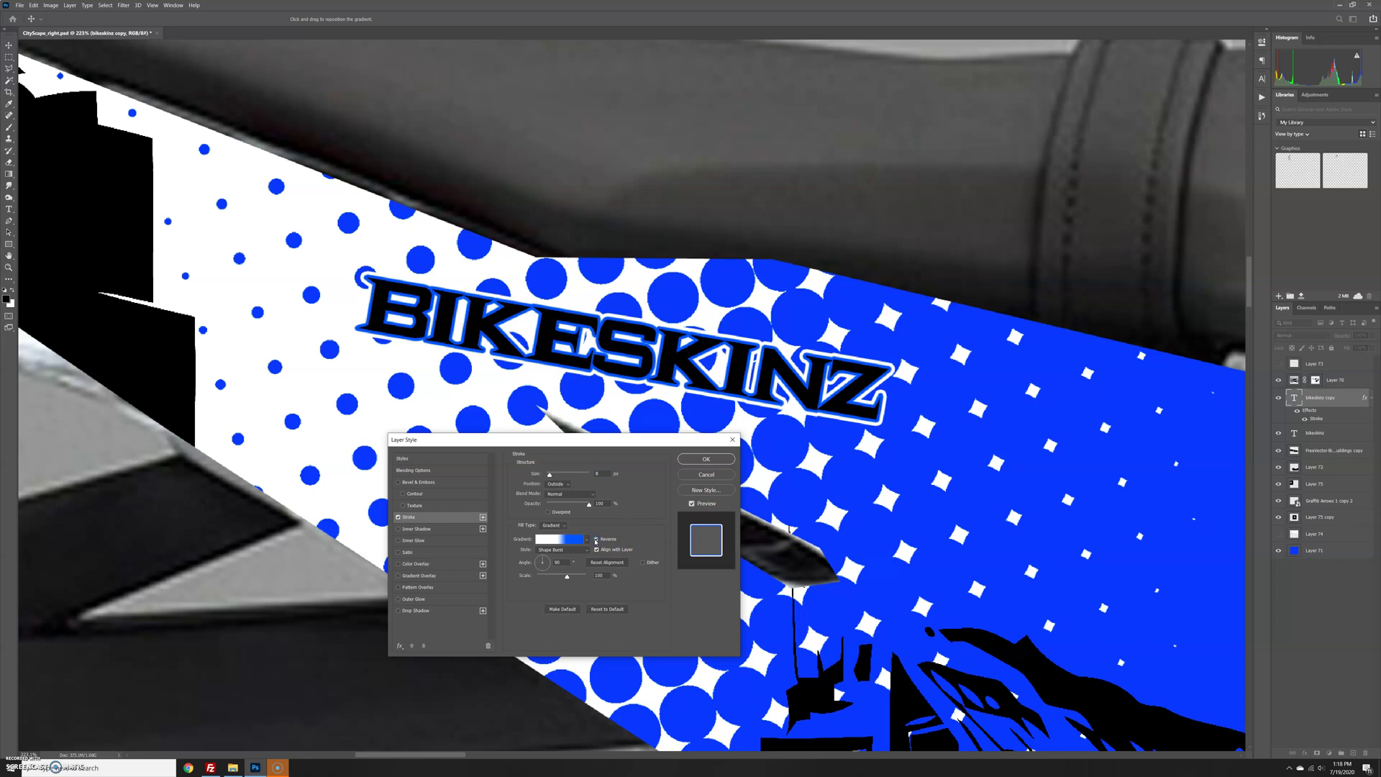
Step: Apply the gradient stroke and move the outlined logo from the tail over the engine
click(706, 460)
scroll(631, 499, down, 10)
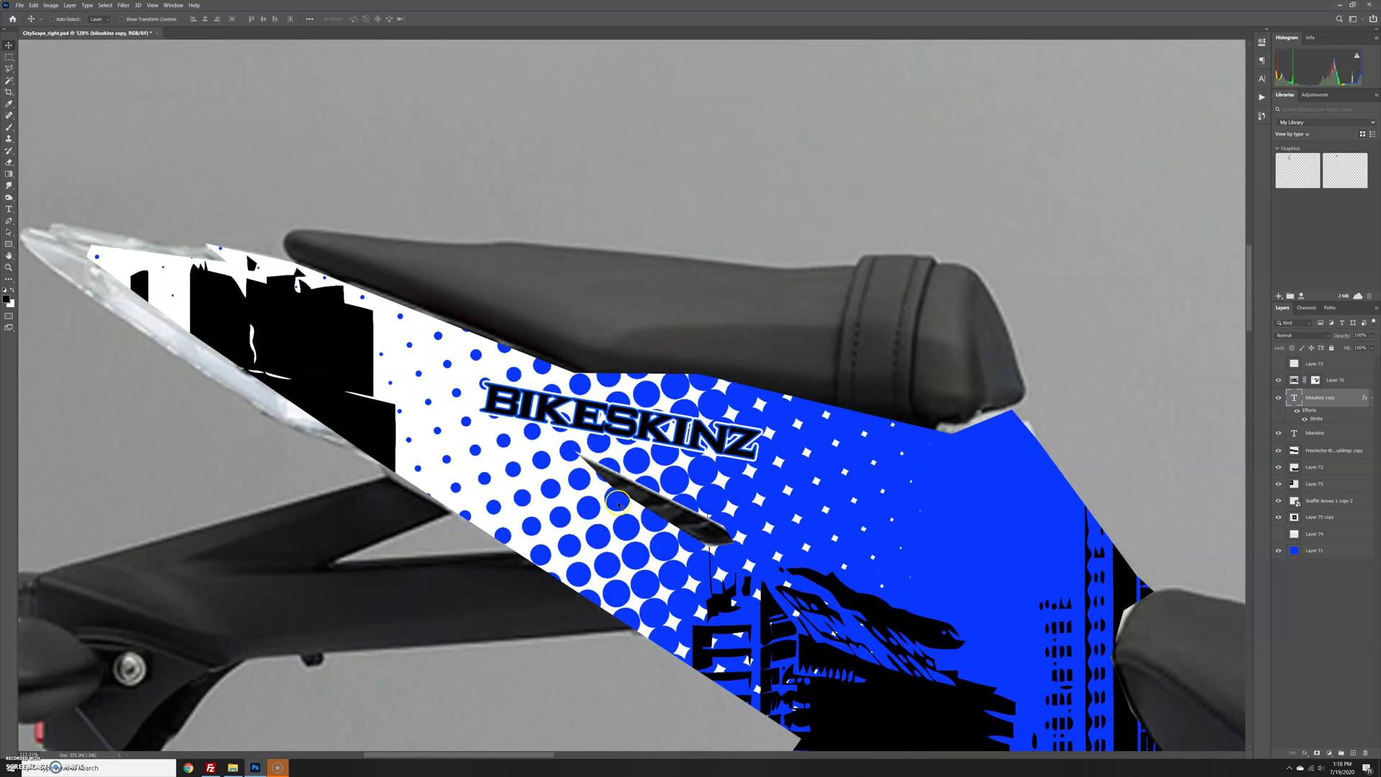
scroll(631, 499, up, 2)
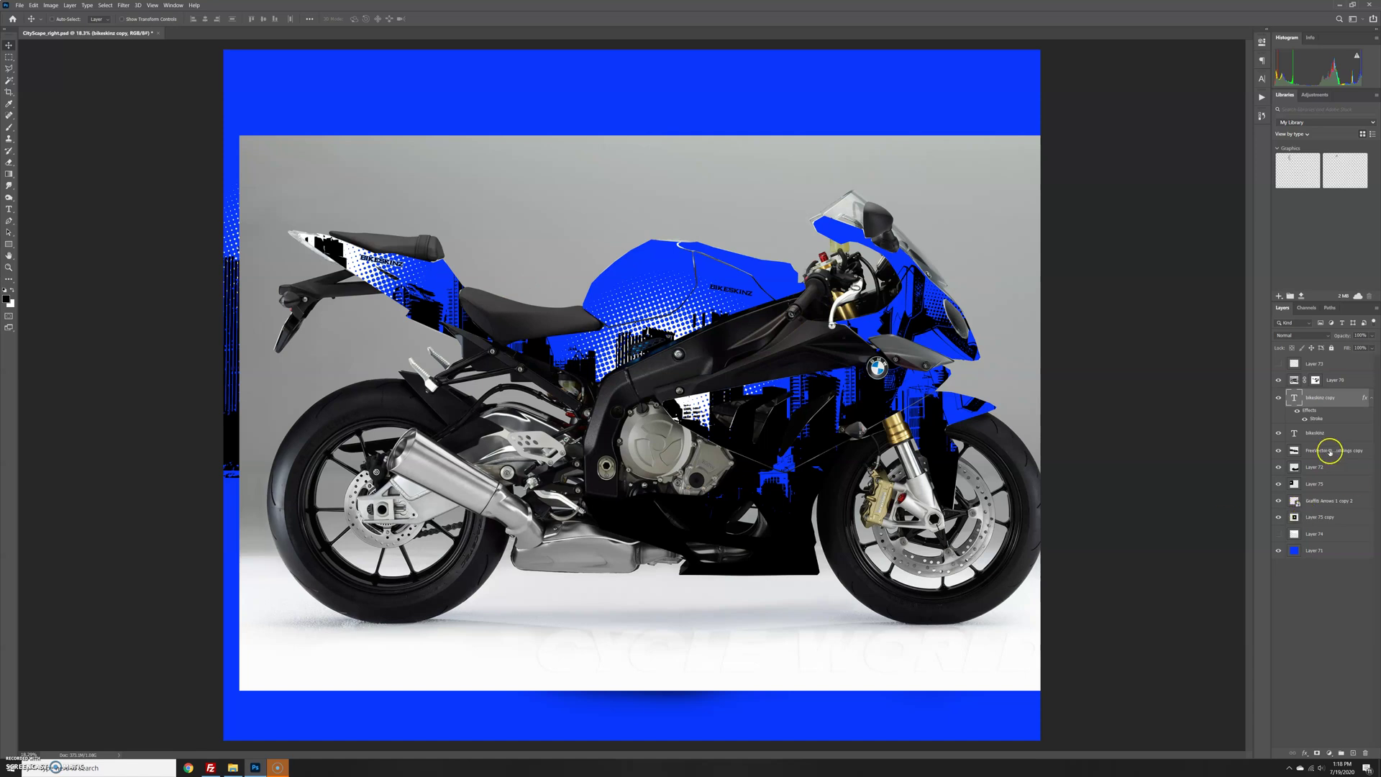
drag(439, 288, 1014, 362)
key(ctrl+t)
mouse_move(873, 416)
mouse_down()
mouse_move(894, 417)
mouse_move(884, 442)
mouse_move(848, 428)
mouse_up()
key(Return)
Step: Scale the logo down to about 67% and place it on the lower fairing
key(ctrl+t)
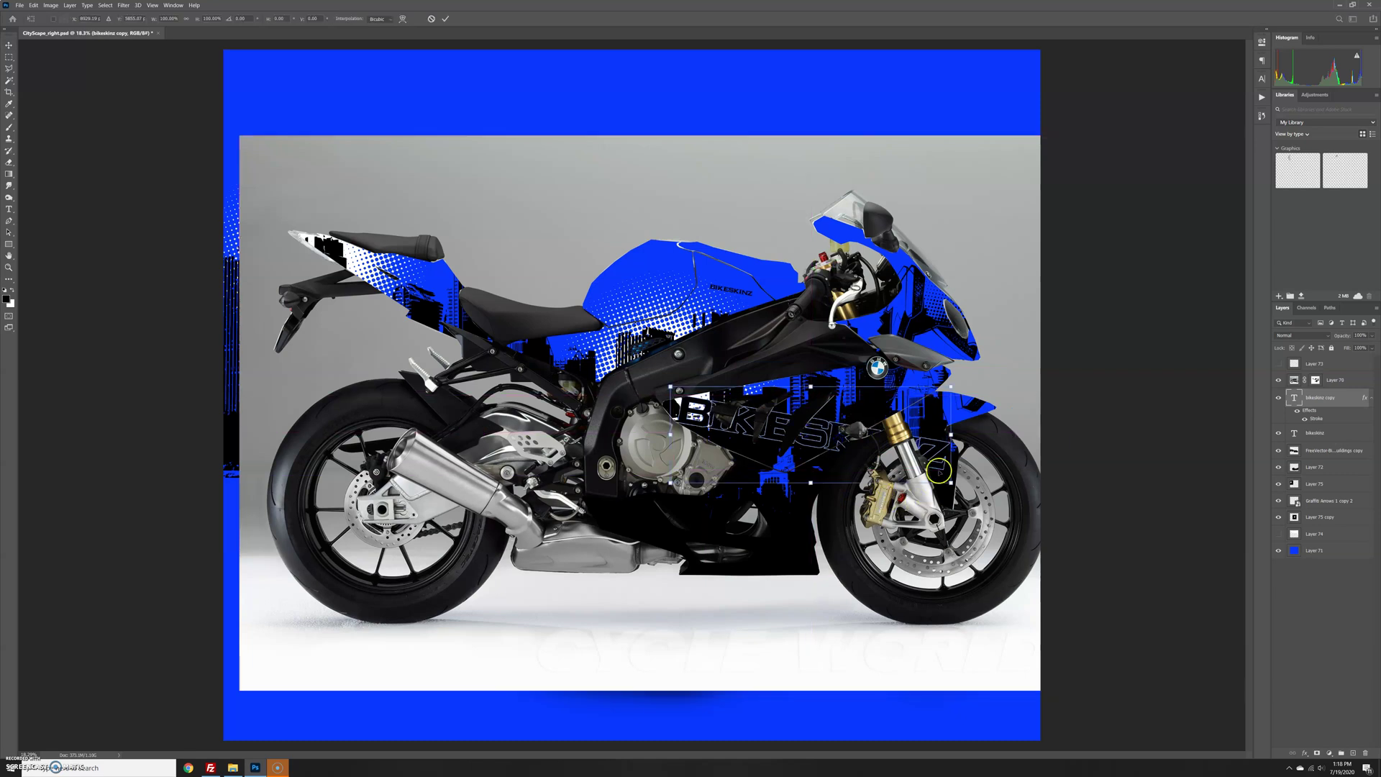
drag(952, 482, 834, 439)
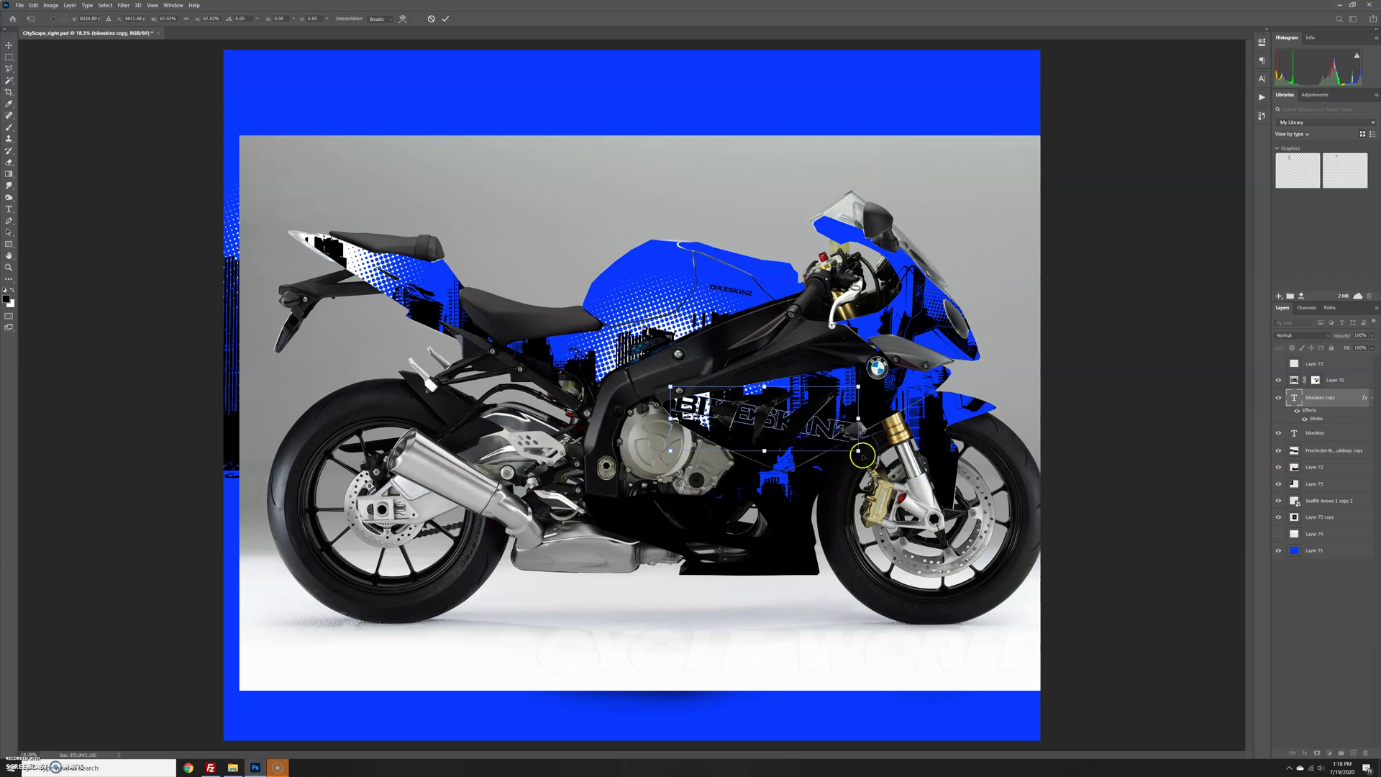
key(Return)
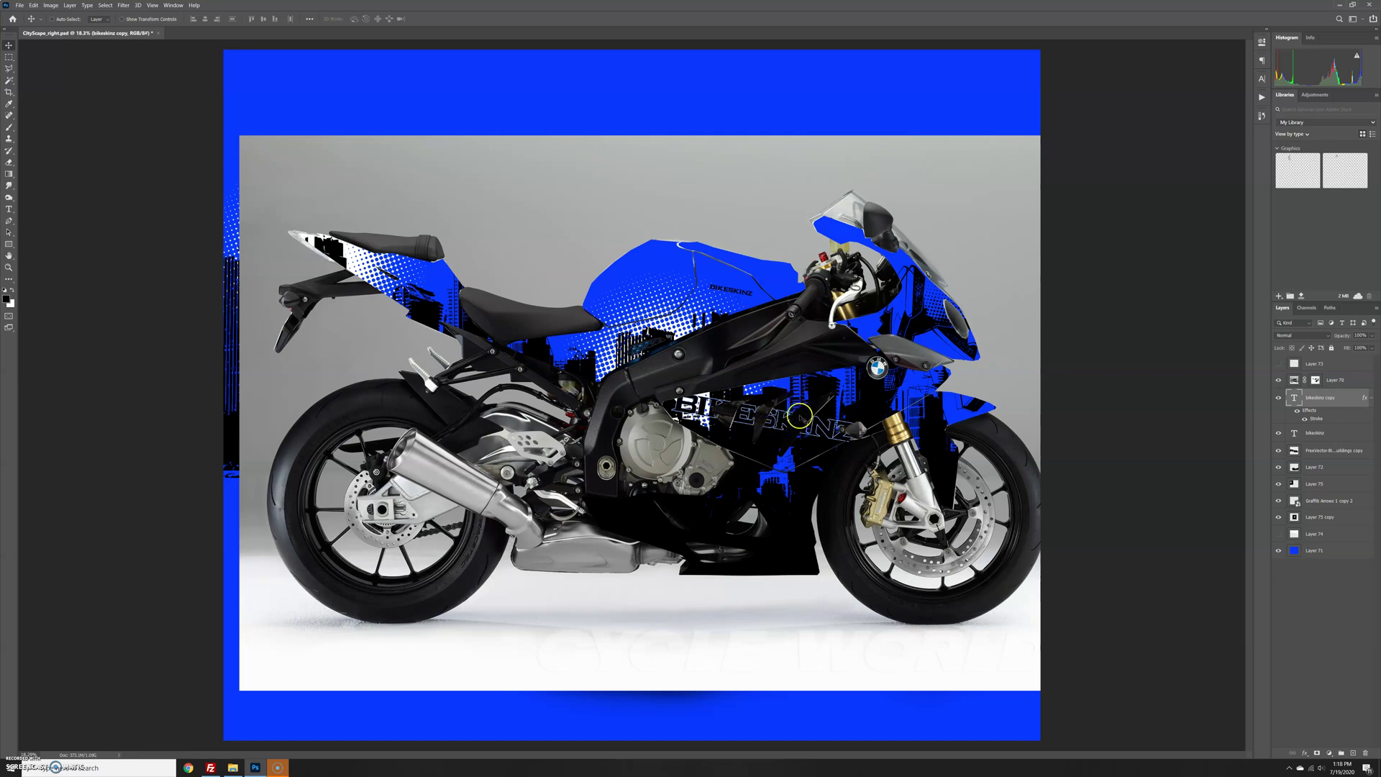
drag(752, 421, 707, 536)
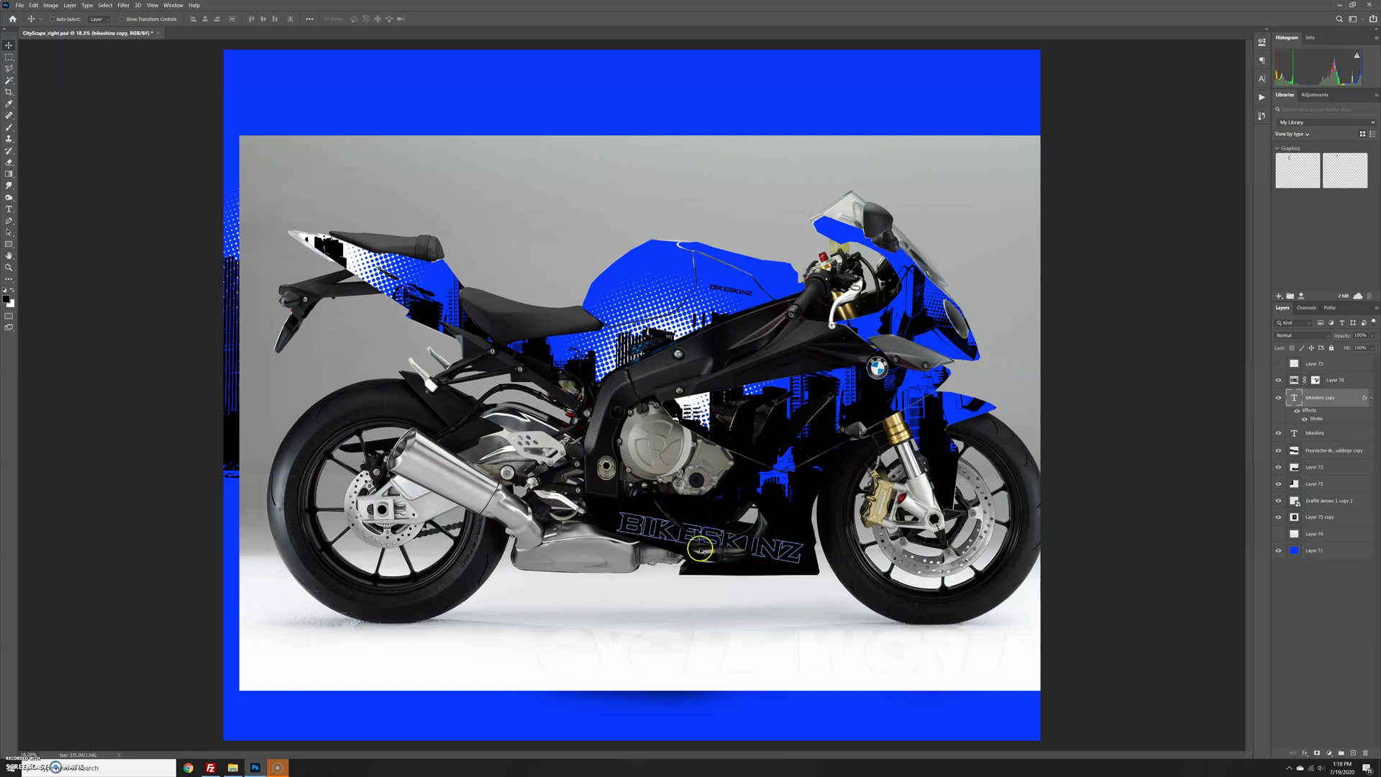
scroll(669, 526, up, 1)
scroll(669, 525, up, 3)
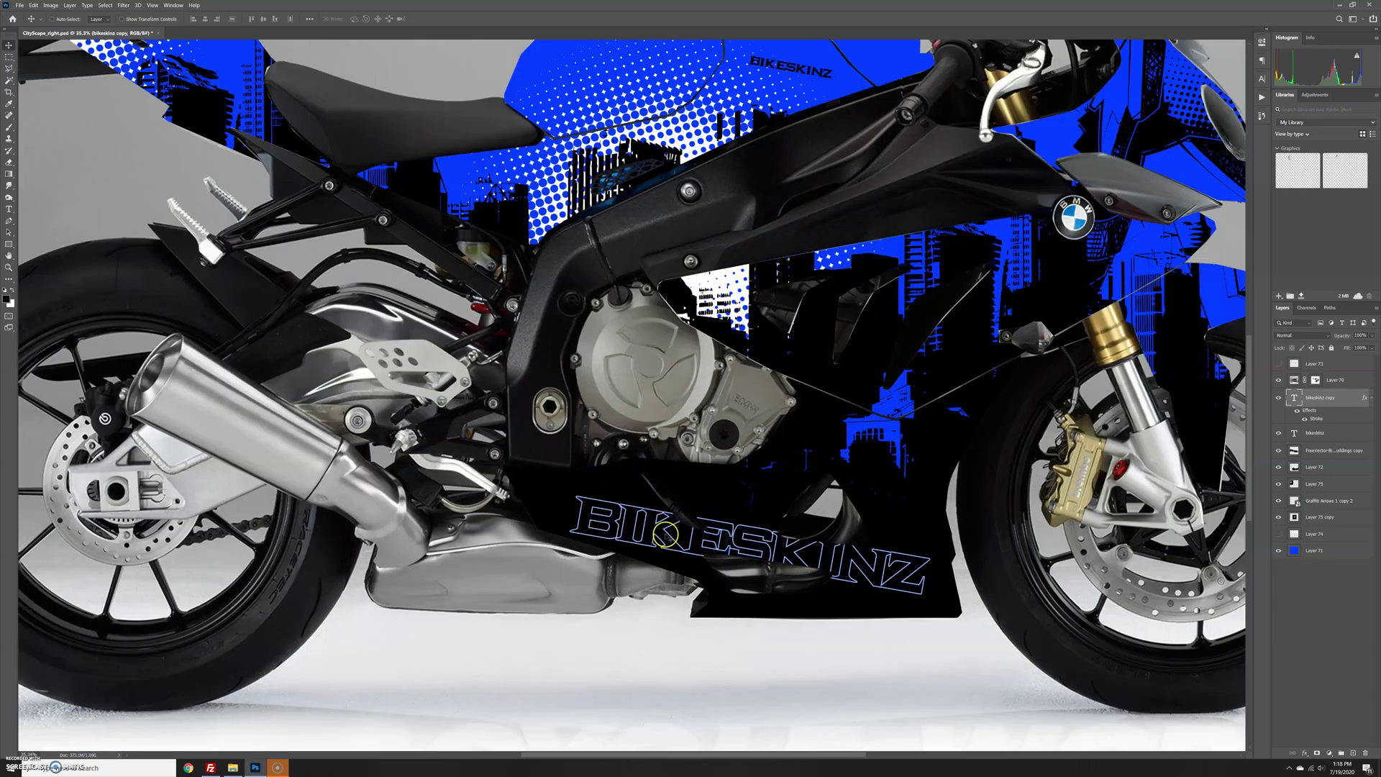
scroll(663, 536, down, 3)
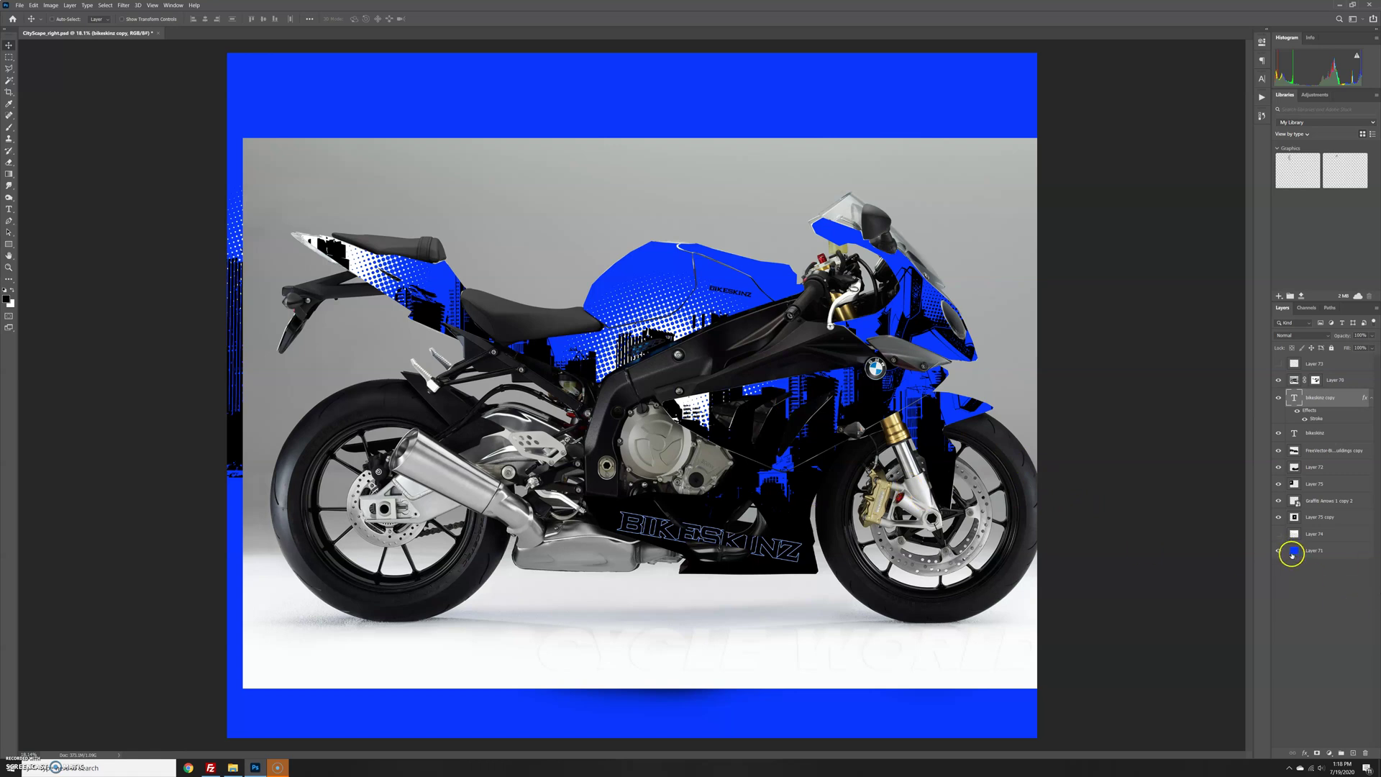
Step: Give Layer 71 a dark muted green Color Overlay, then switch the effect off to compare
click(1325, 554)
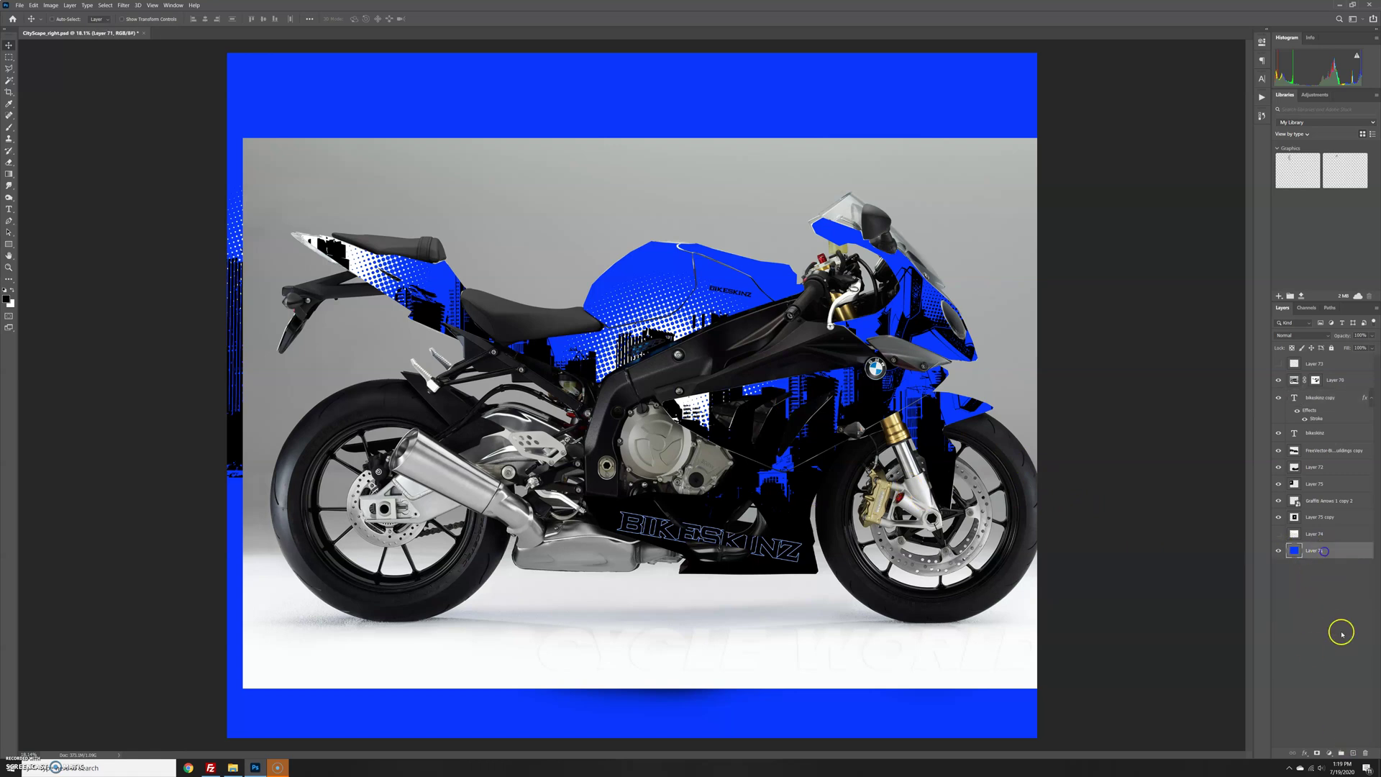
click(1305, 753)
click(1323, 718)
click(605, 478)
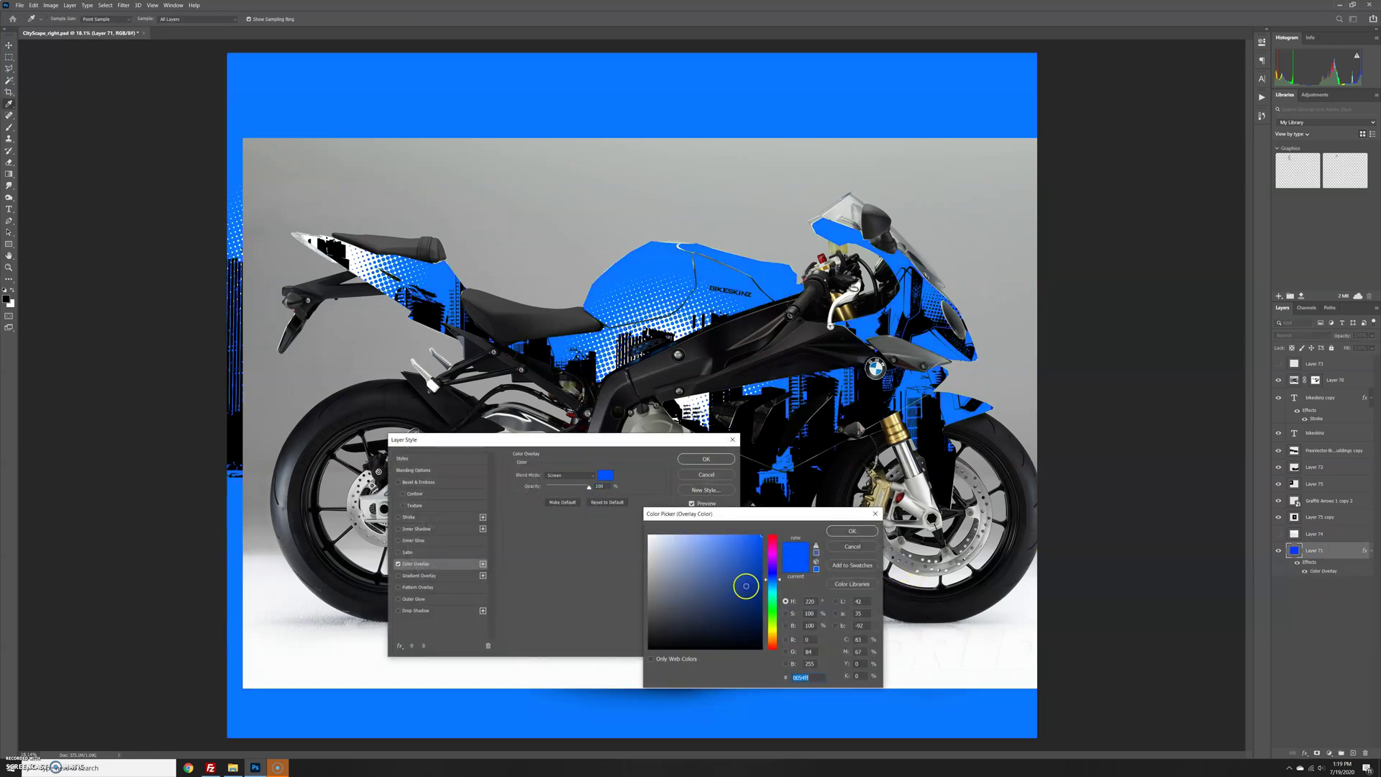
drag(772, 599, 771, 609)
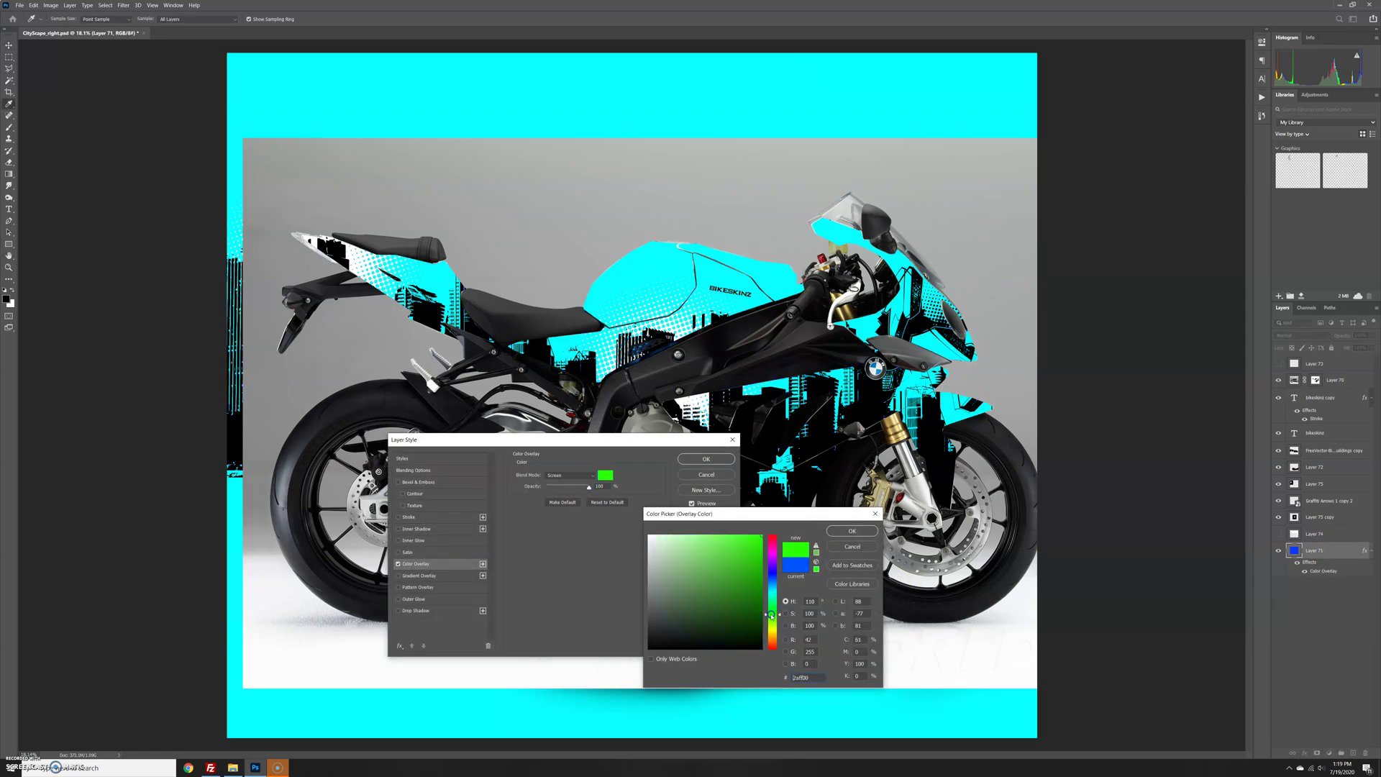
click(731, 598)
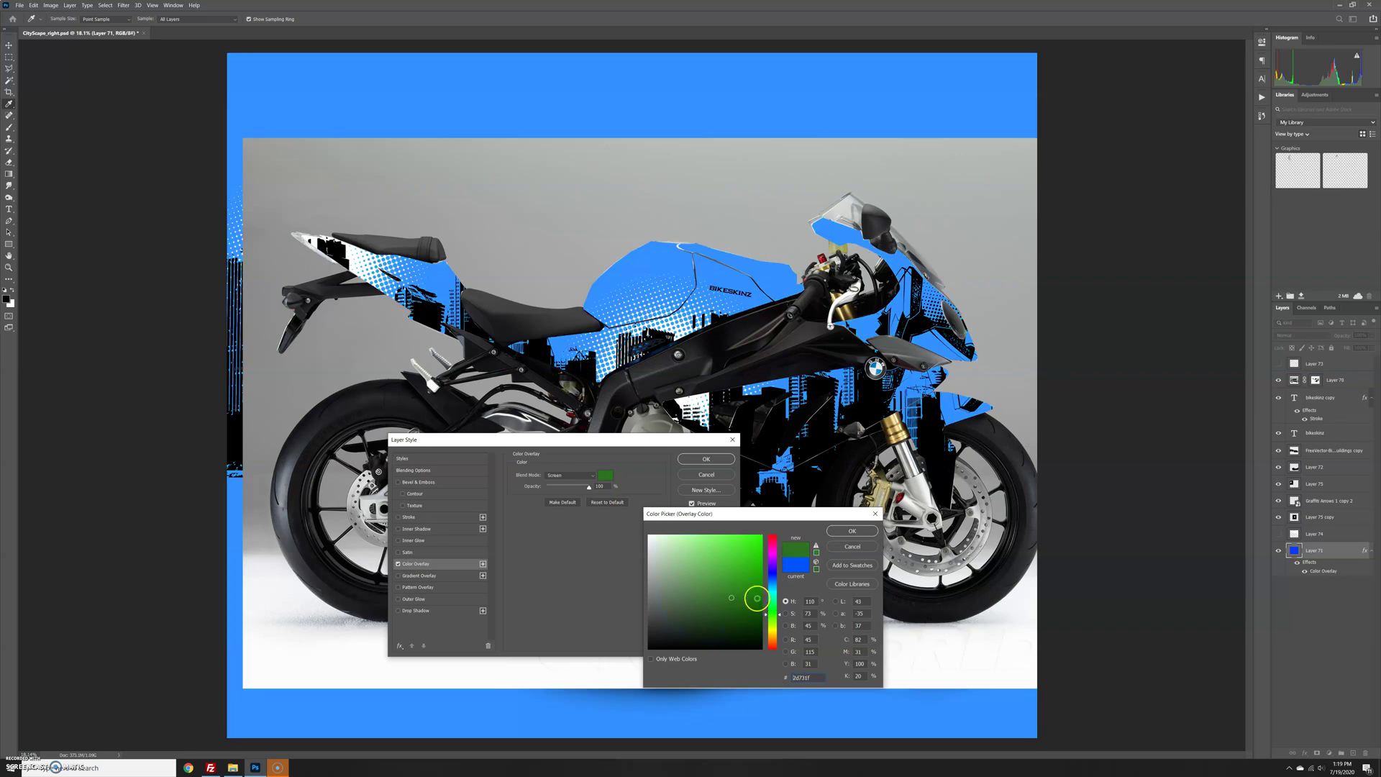
click(852, 530)
click(713, 464)
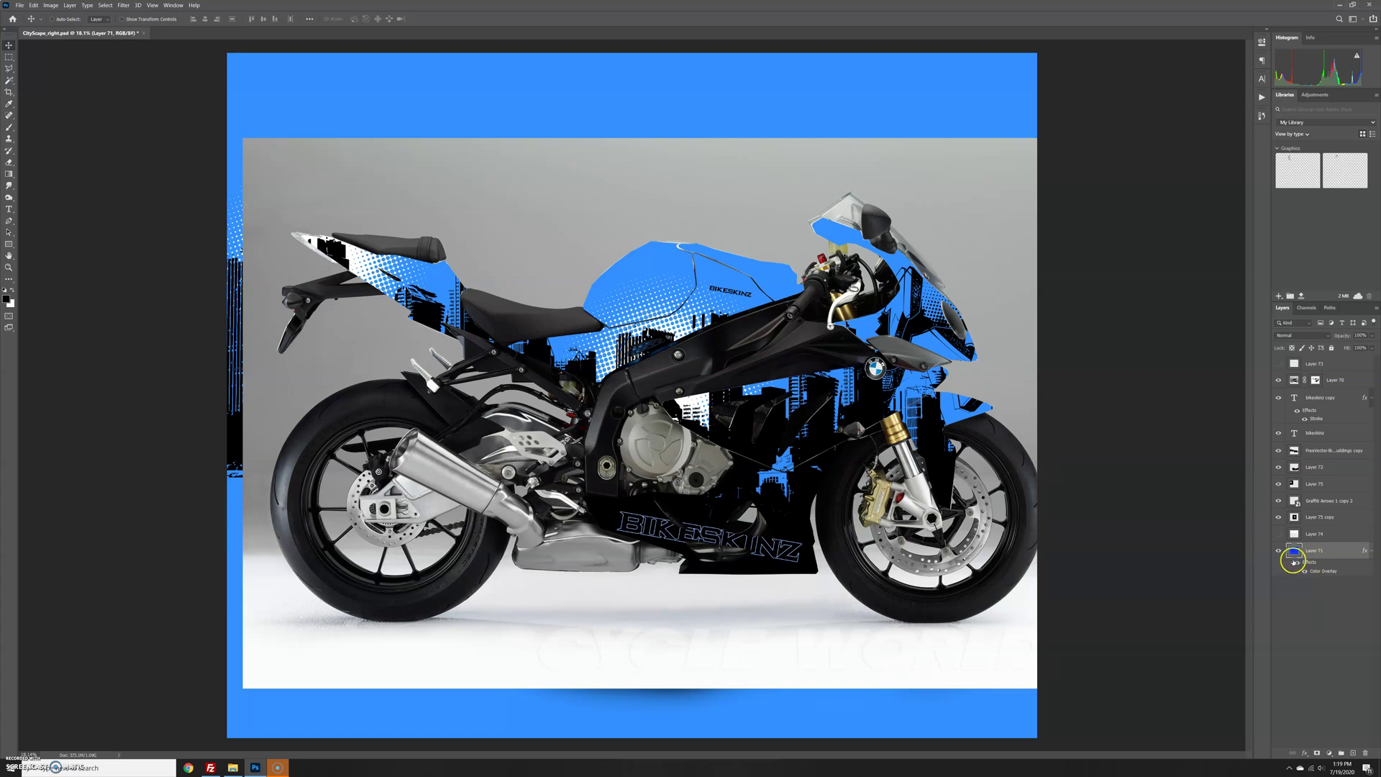
click(1297, 563)
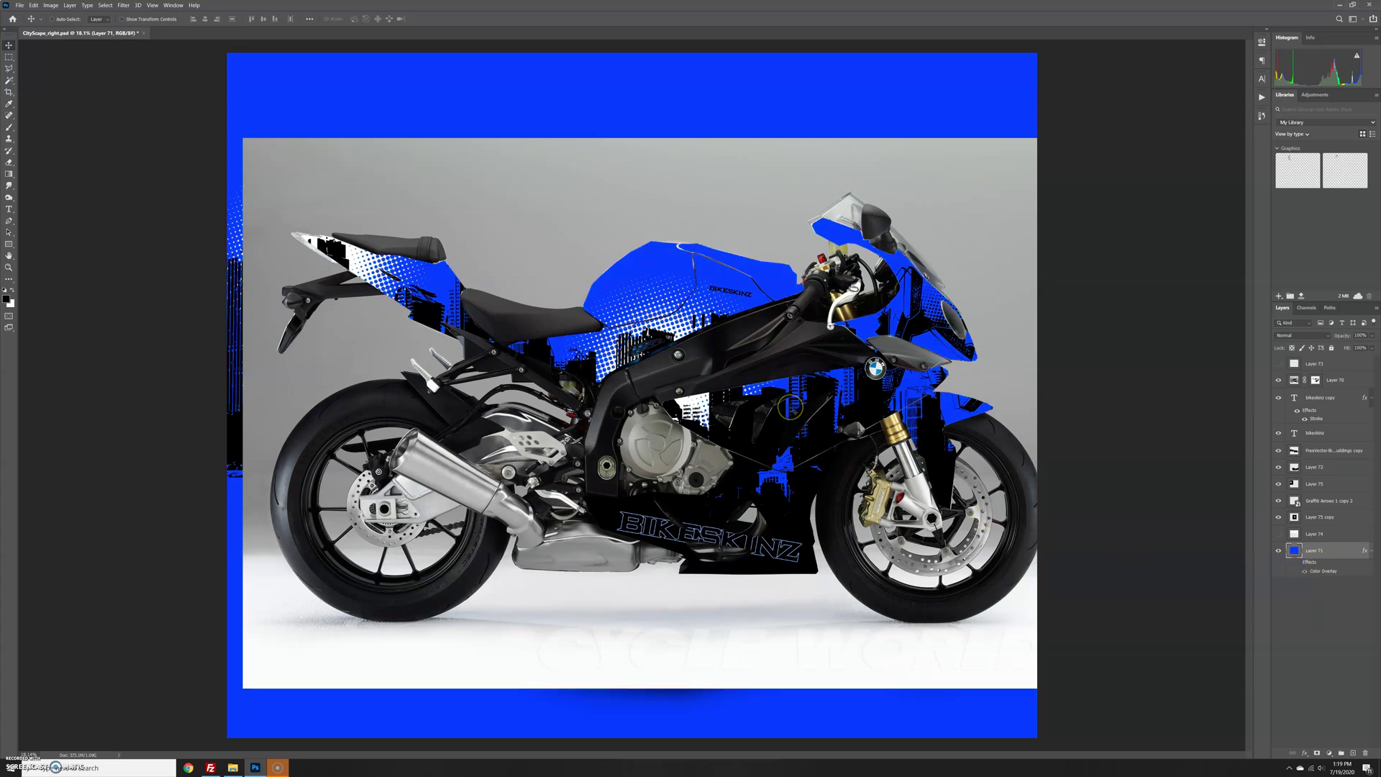